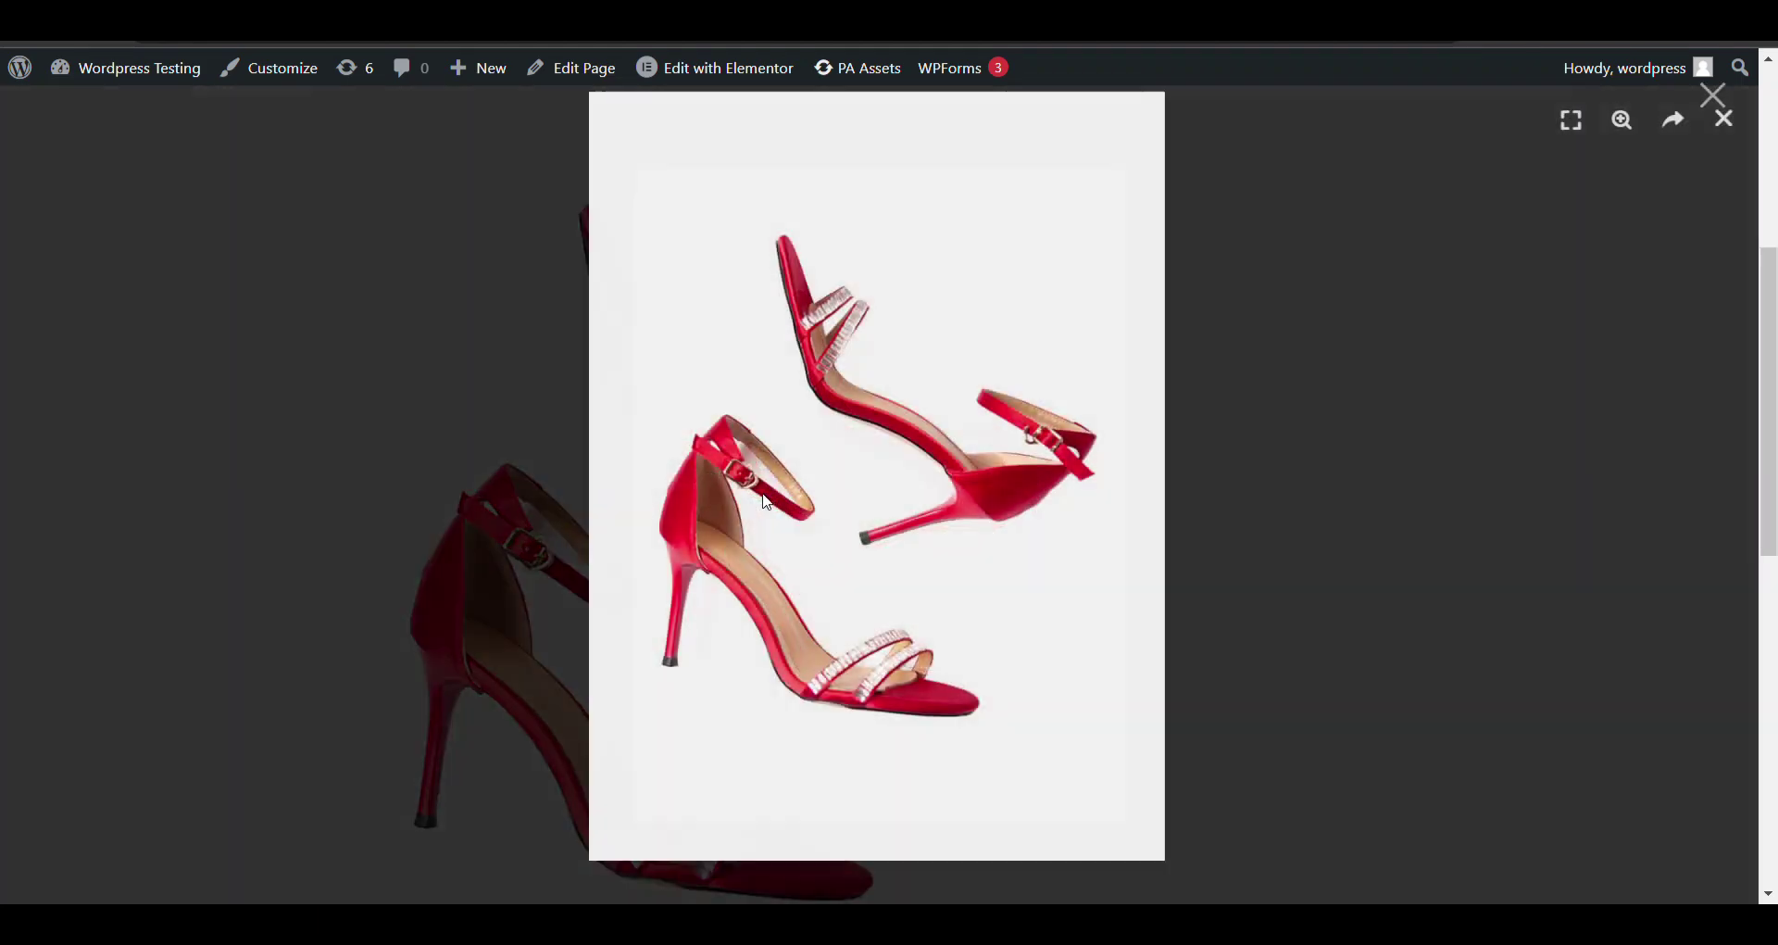
left_click(1578, 250)
left_click(1408, 339)
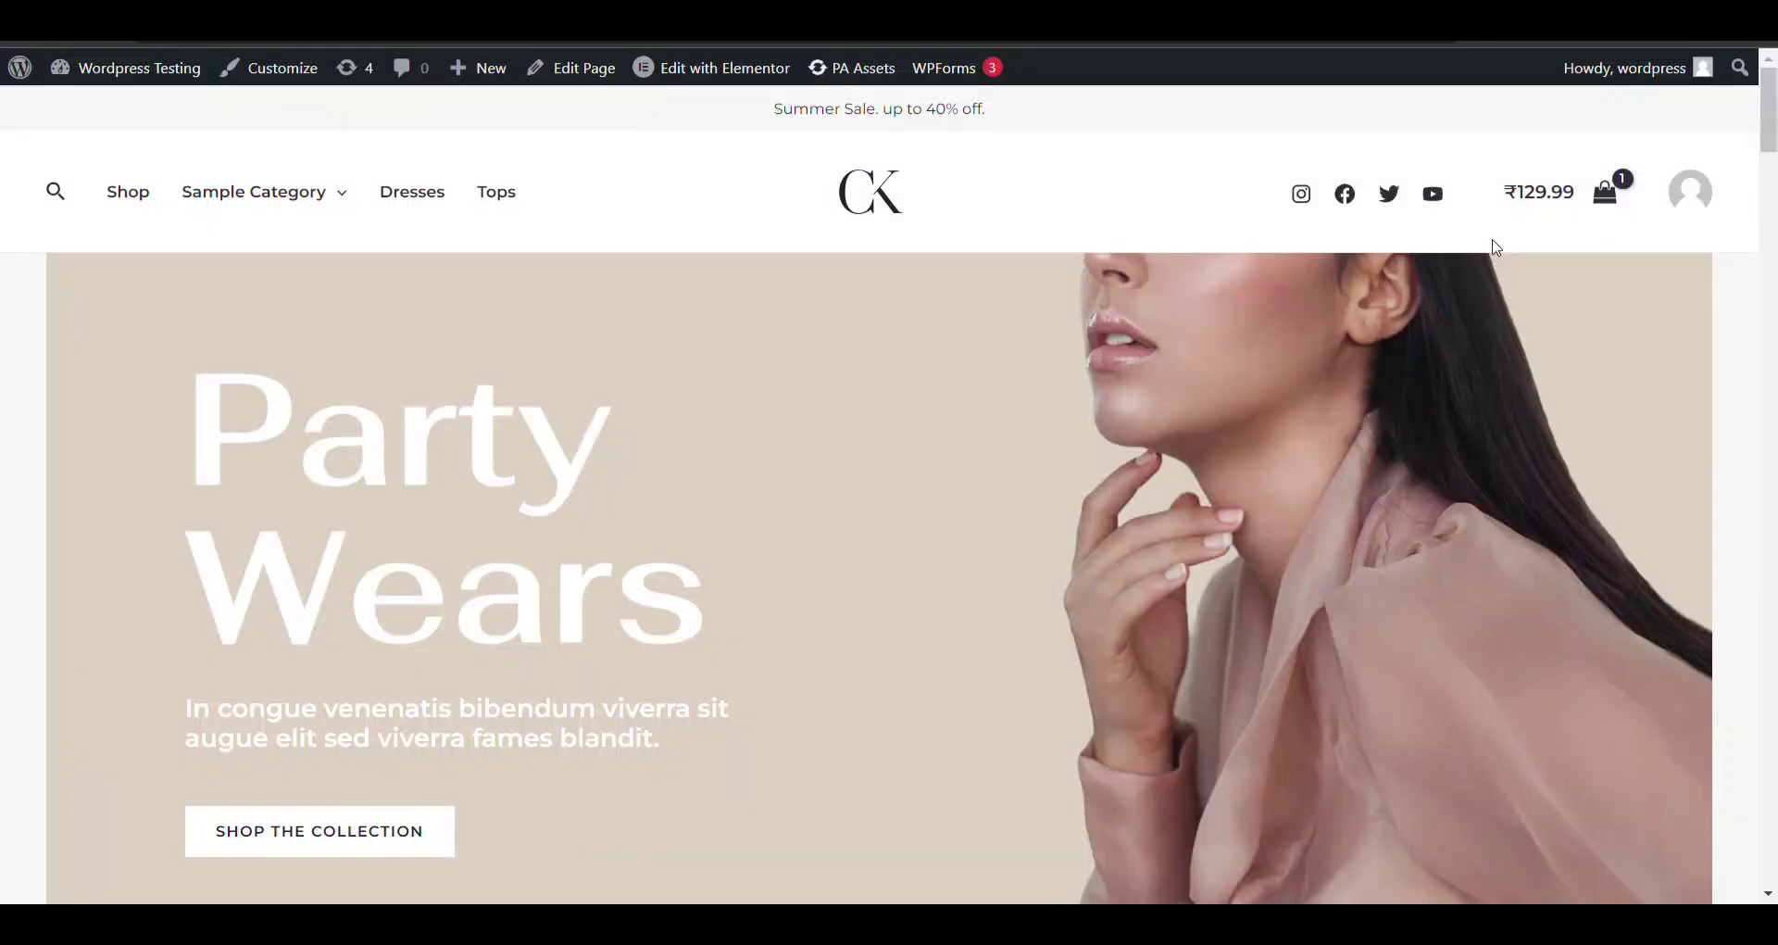
scroll(936, 377, "down", 8)
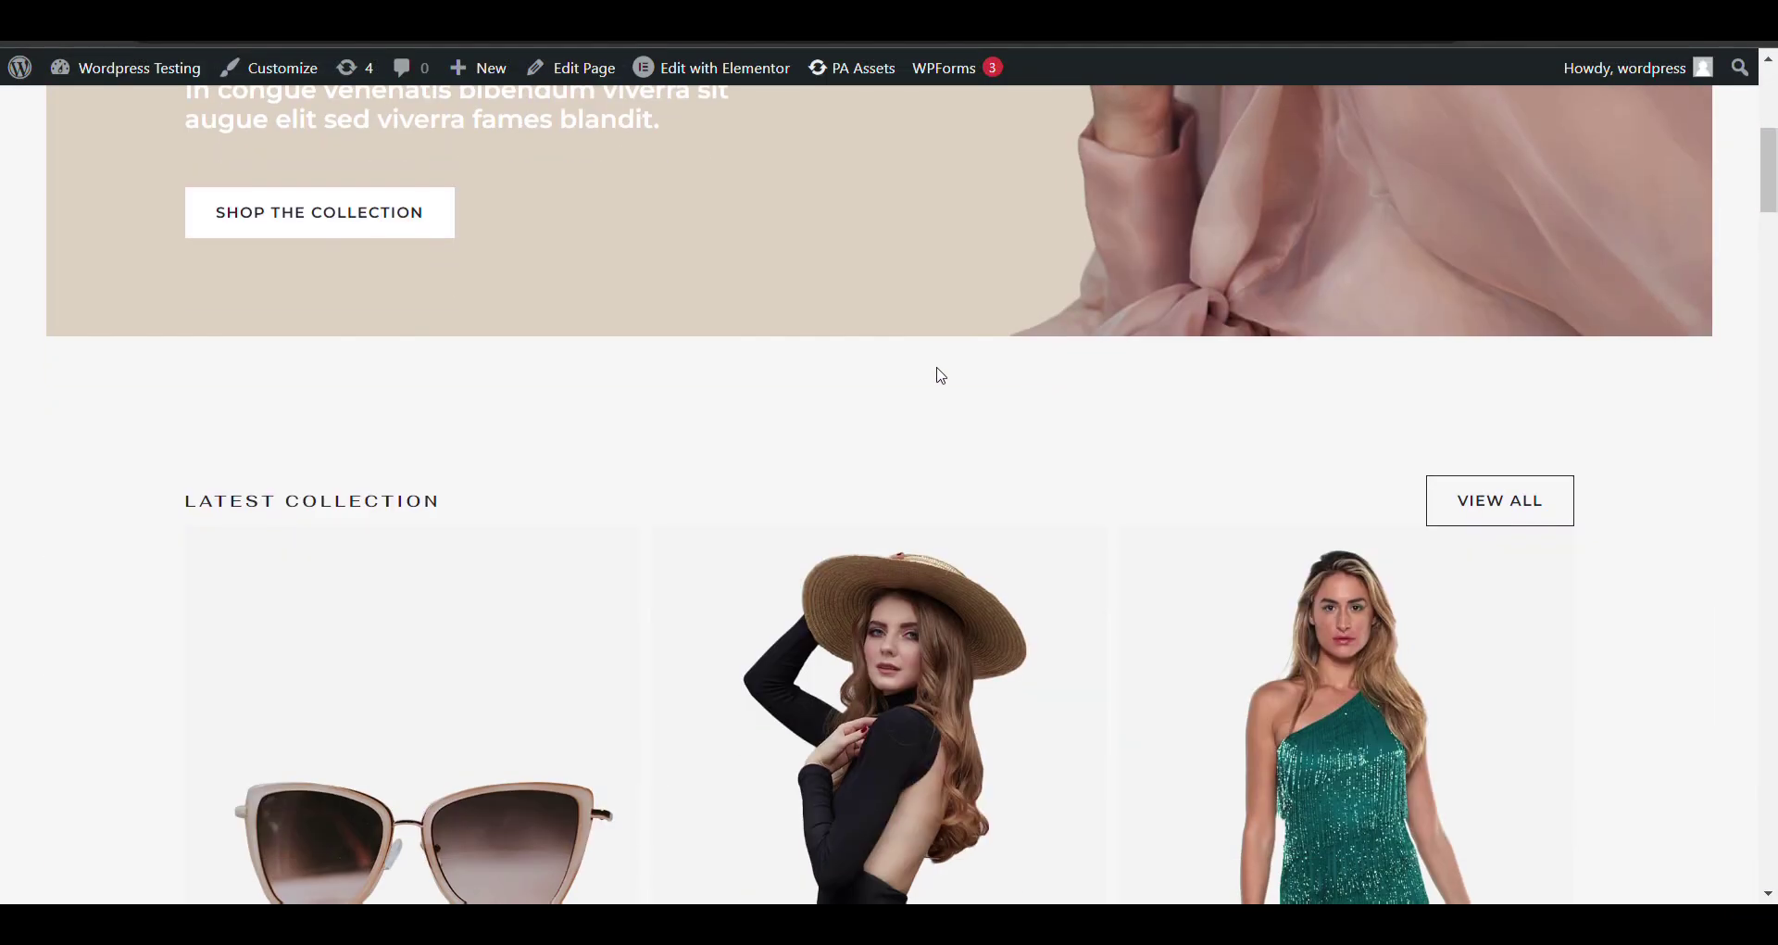
scroll(946, 377, "down", 4)
scroll(940, 377, "up", 12)
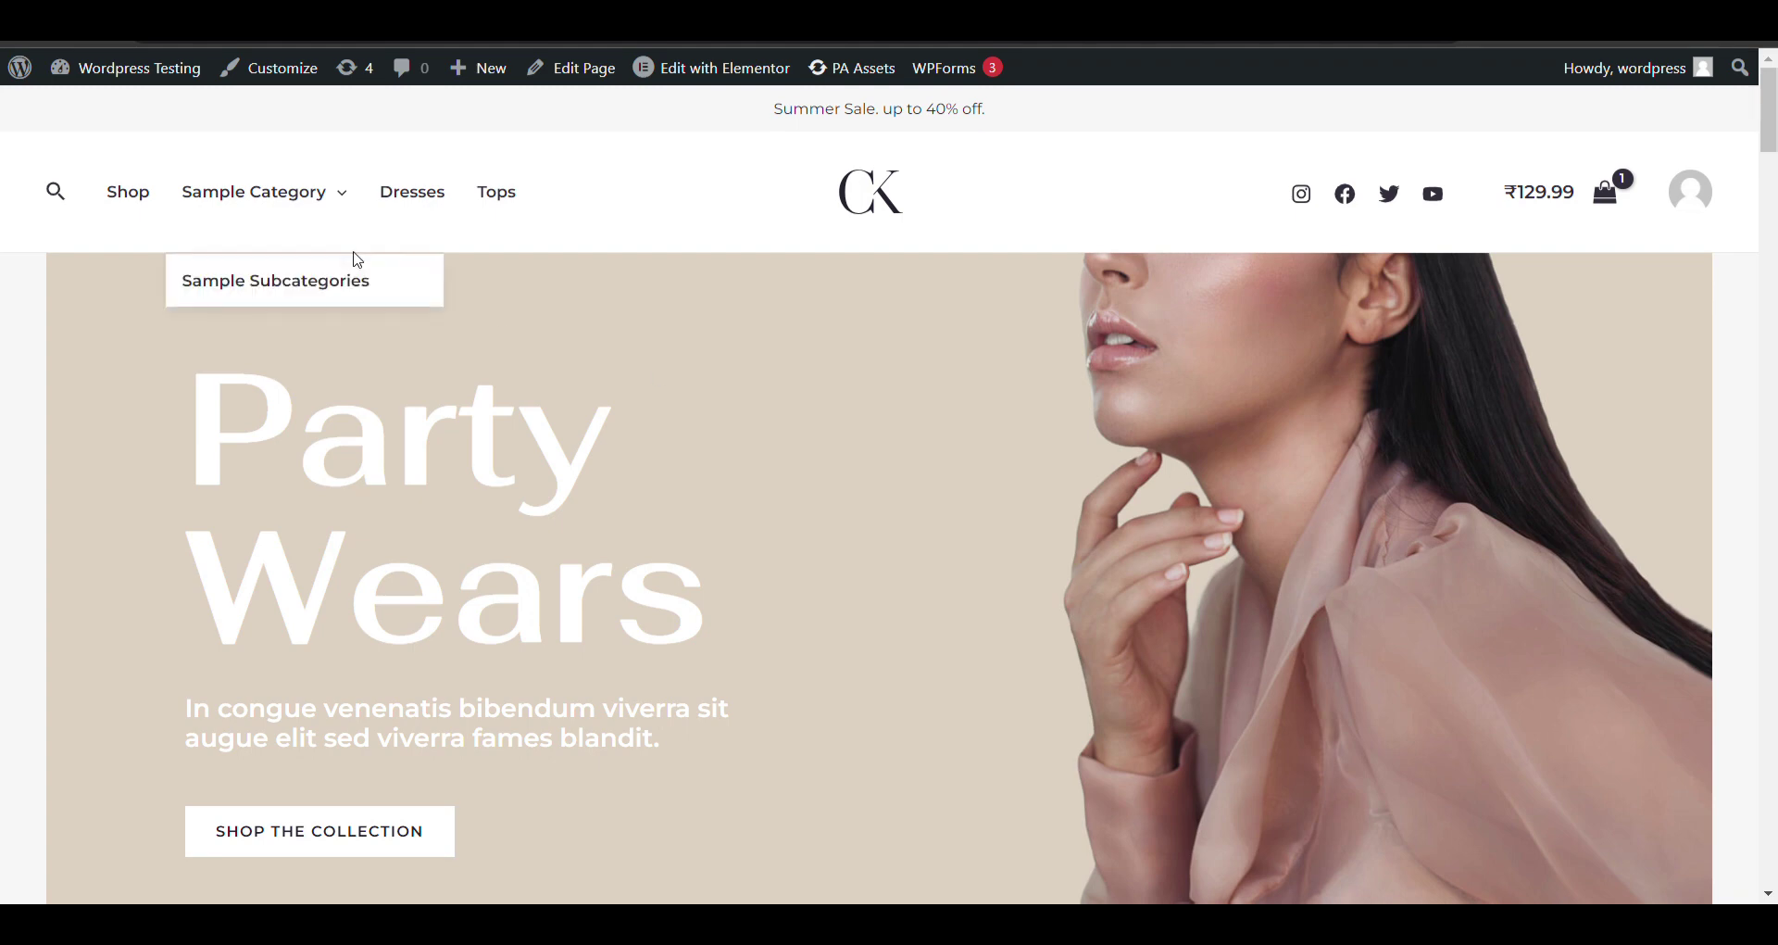
Step: Create a new page and title it "Images"
mouse_move(118, 93)
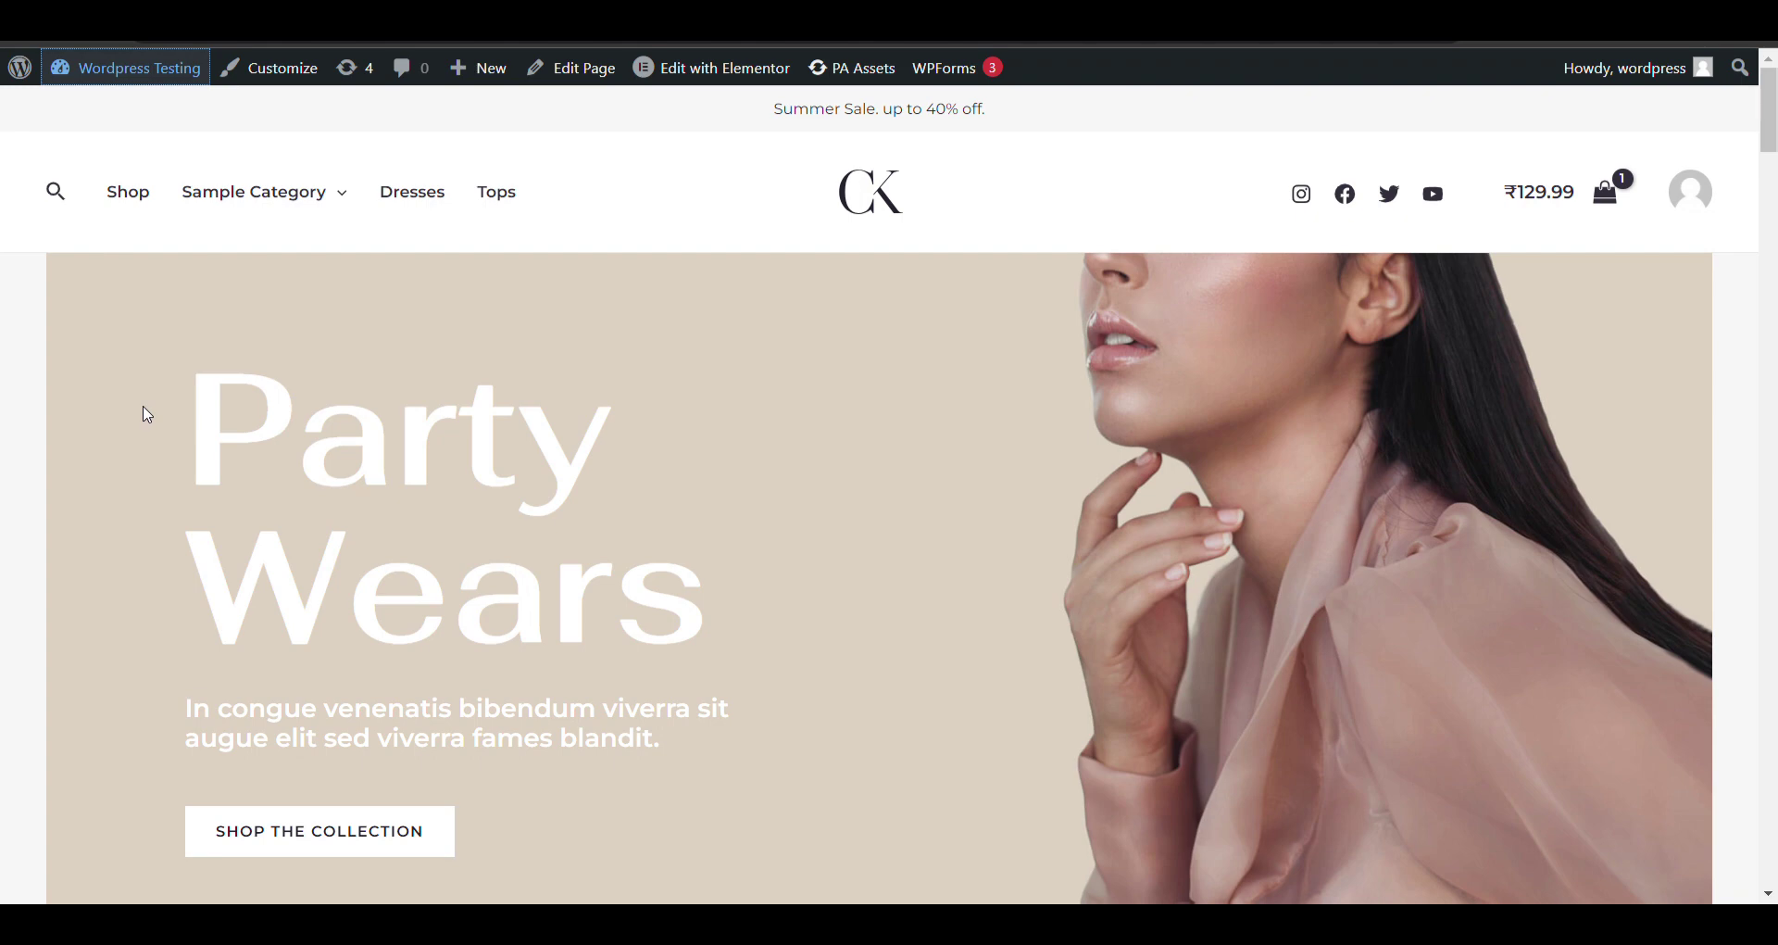
mouse_move(259, 419)
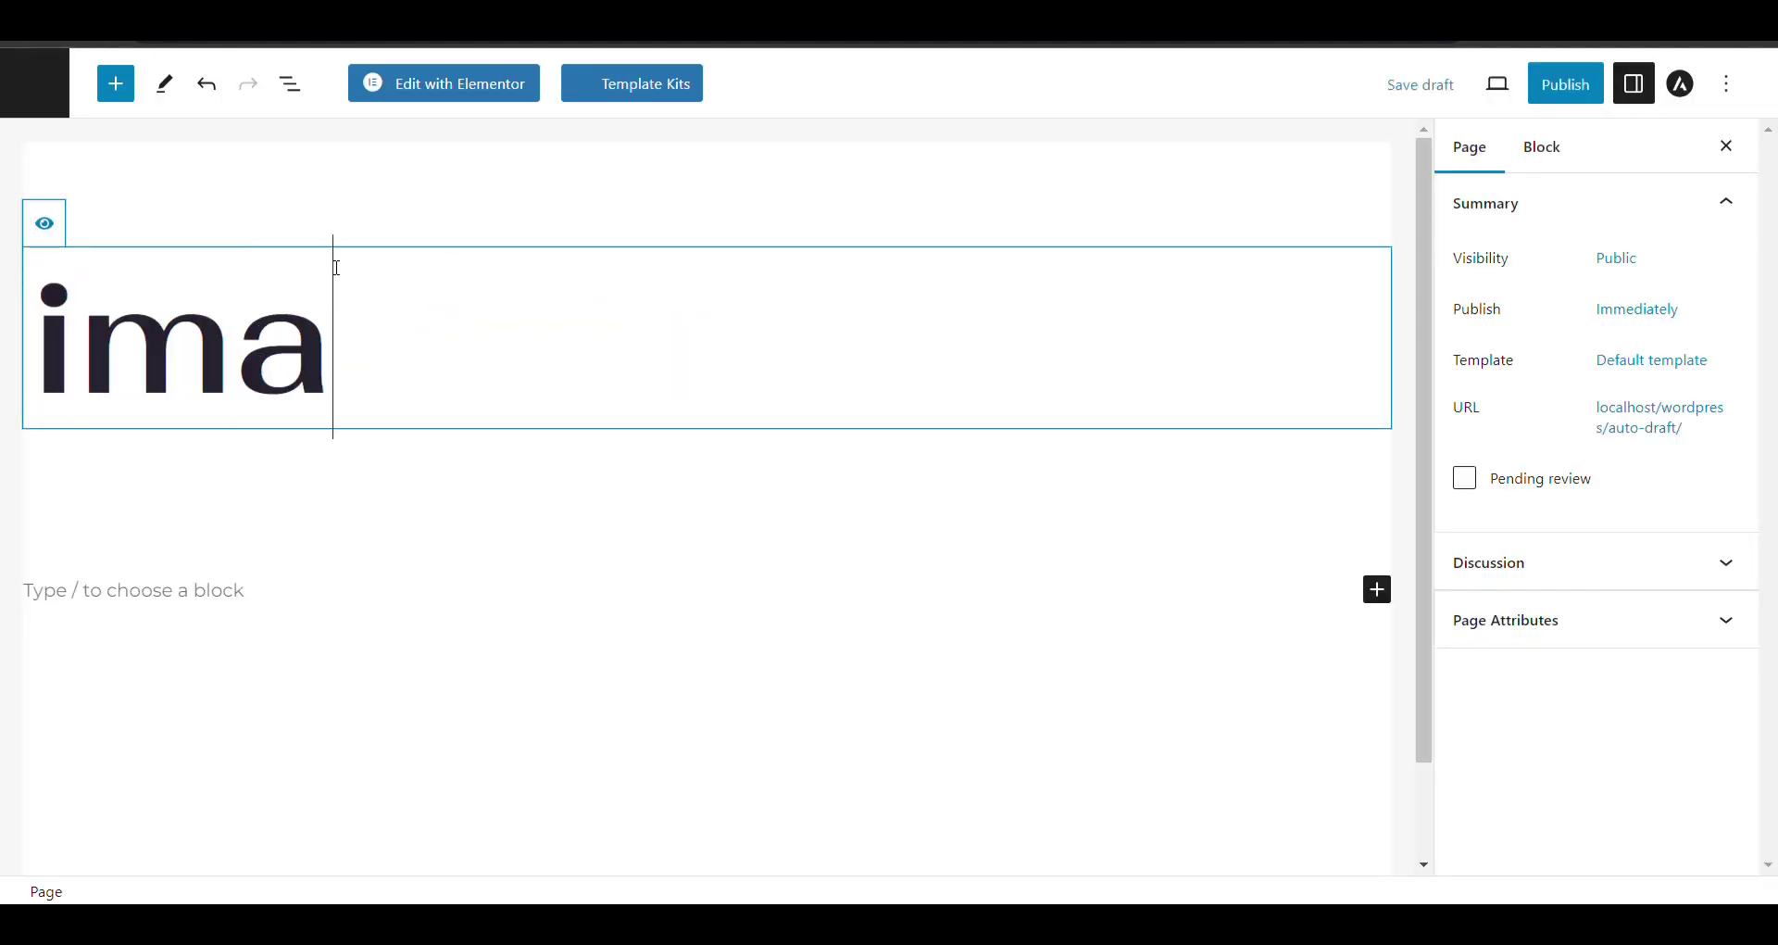
key("BackSpace")
key("BackSpace")
key("BackSpace")
type("Imag")
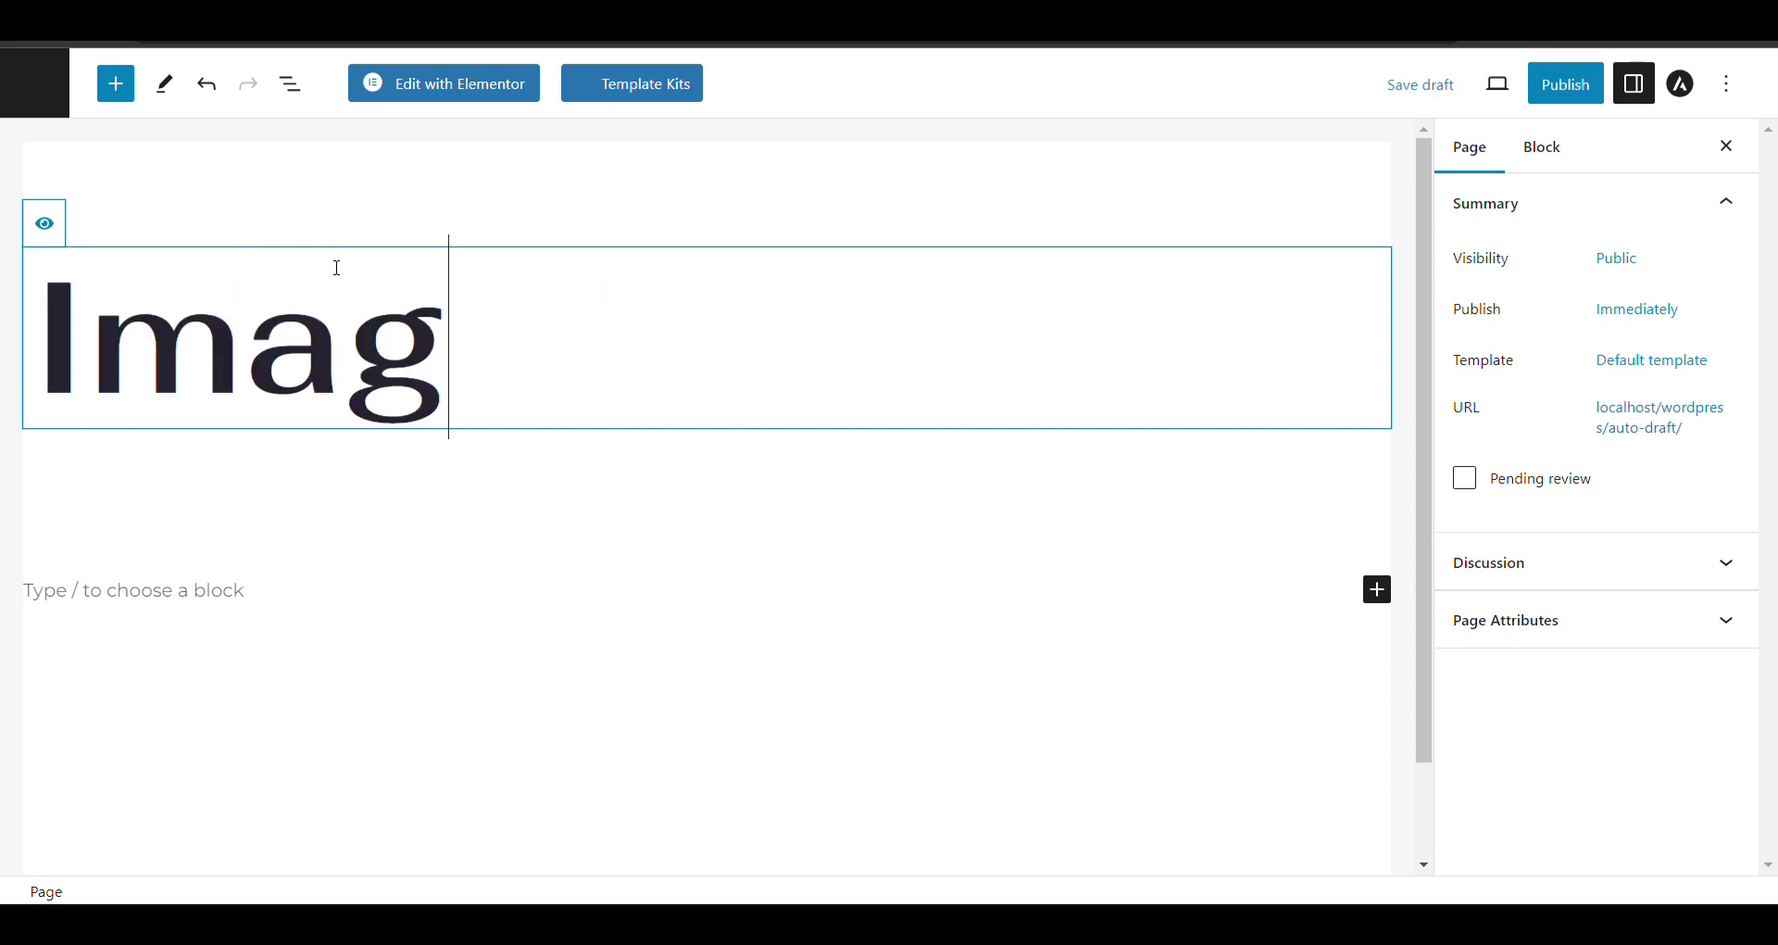
type("es")
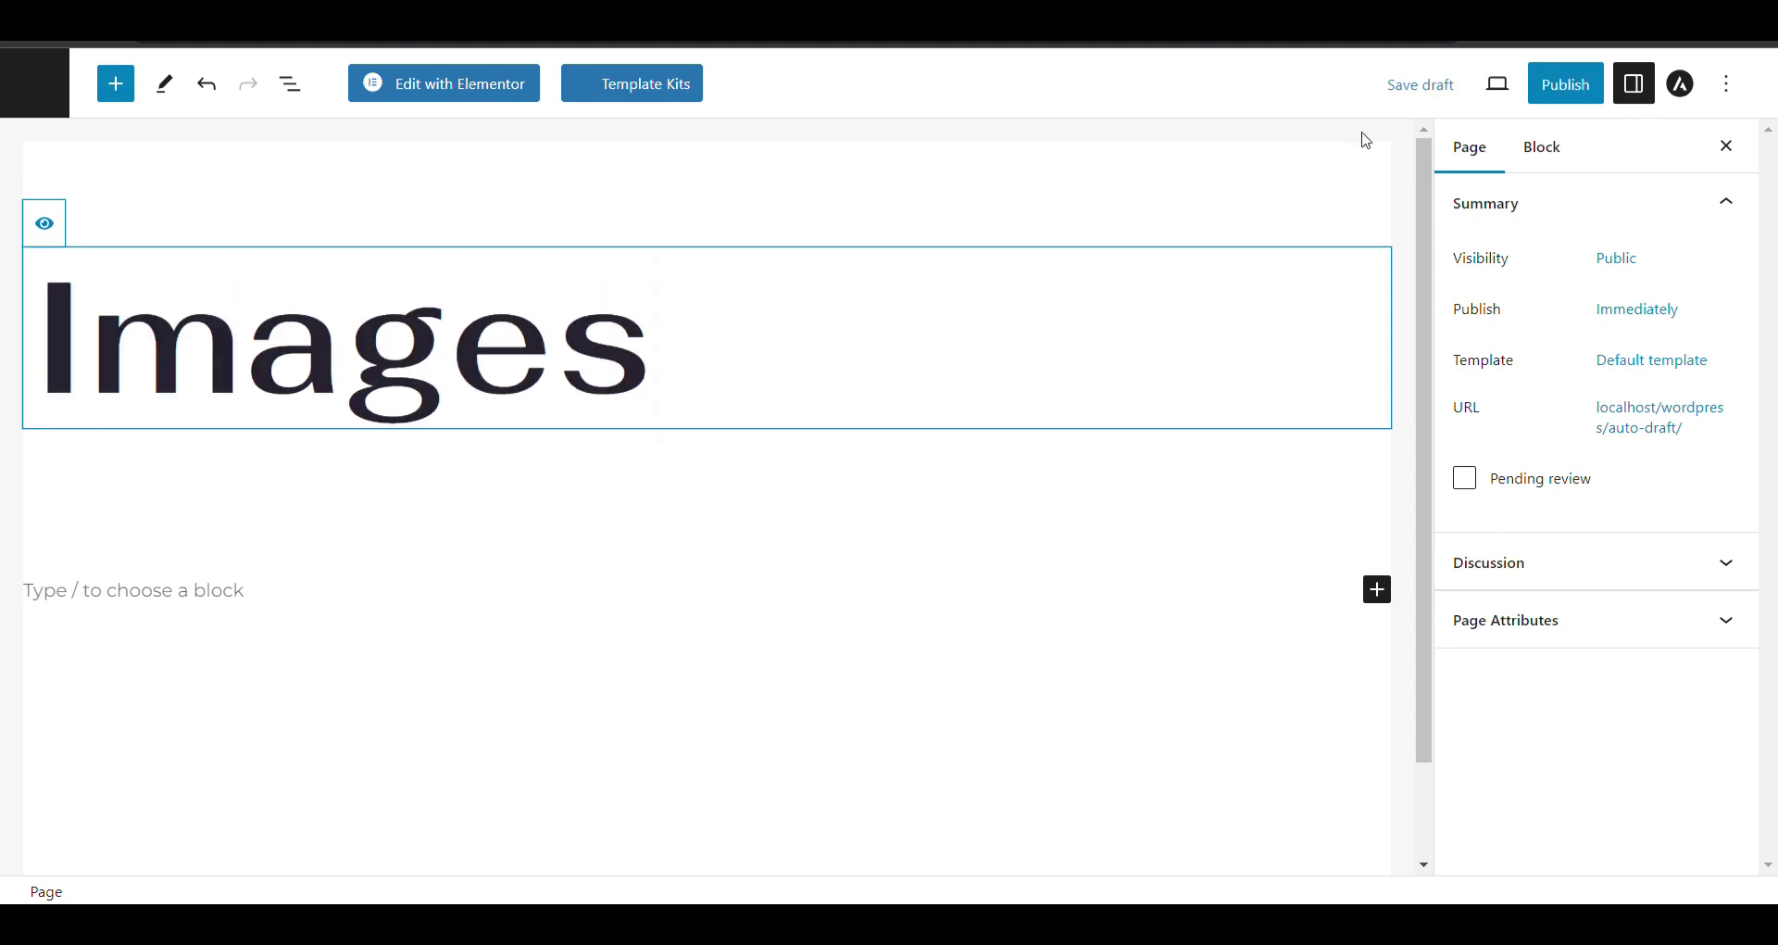
Step: Publish the new Images page
key("ctrl+minus")
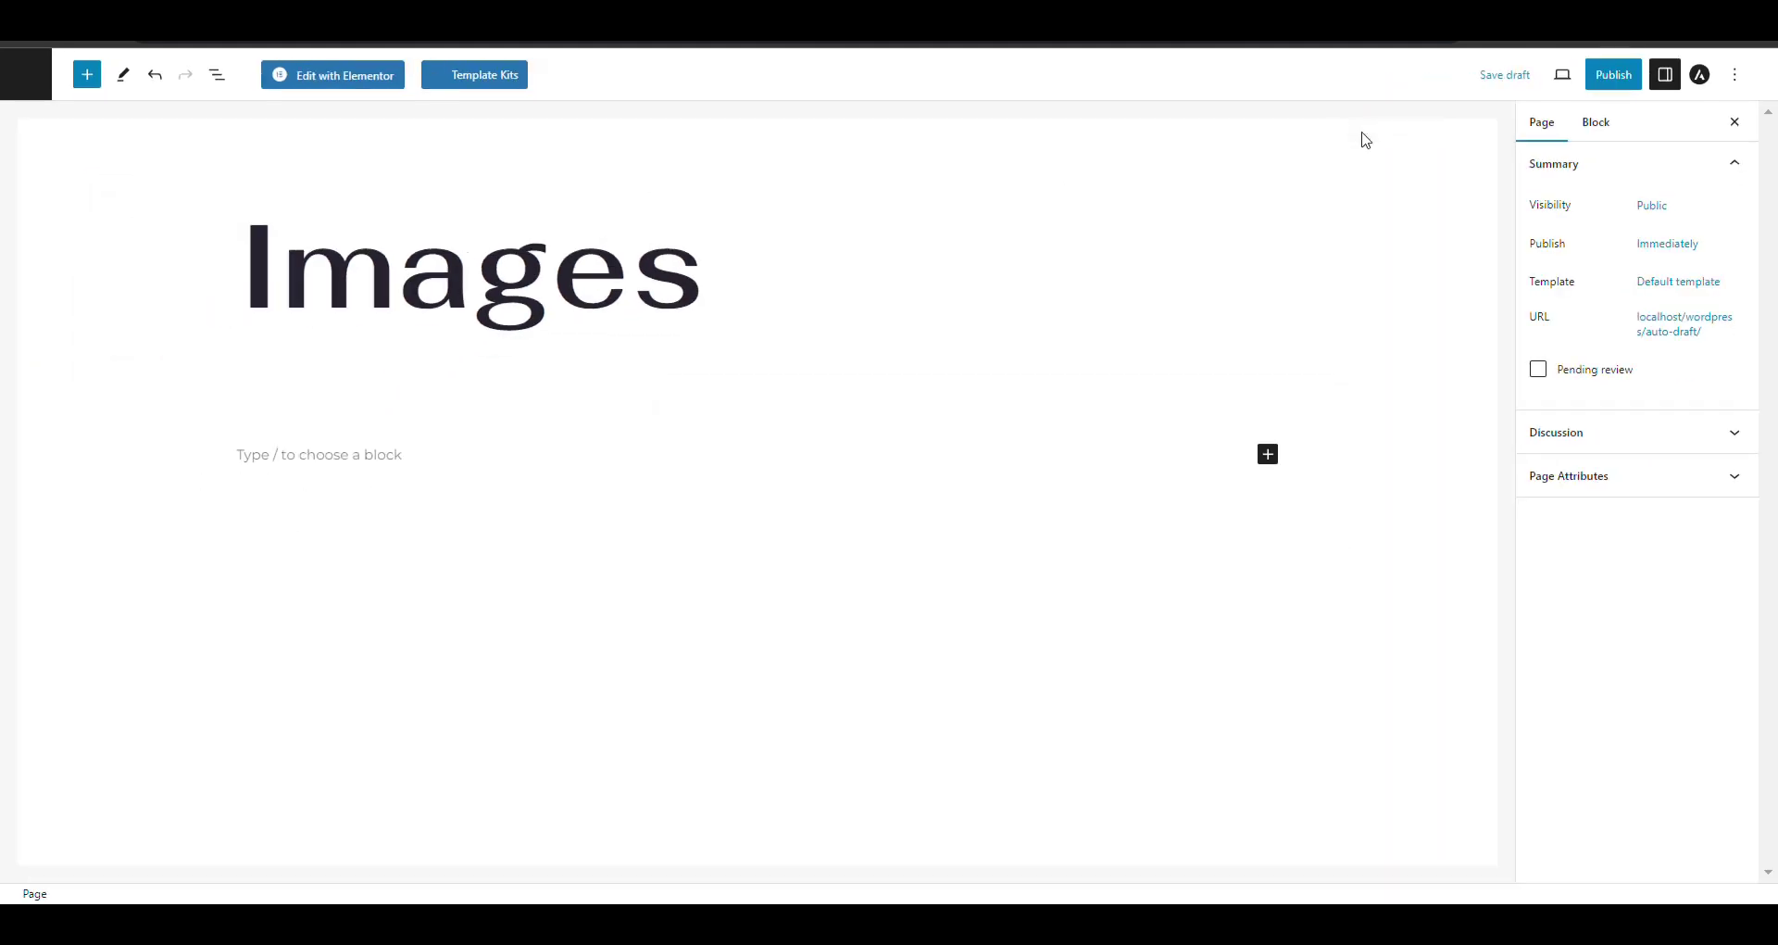
left_click(1629, 71)
left_click(1647, 70)
key("ctrl+0")
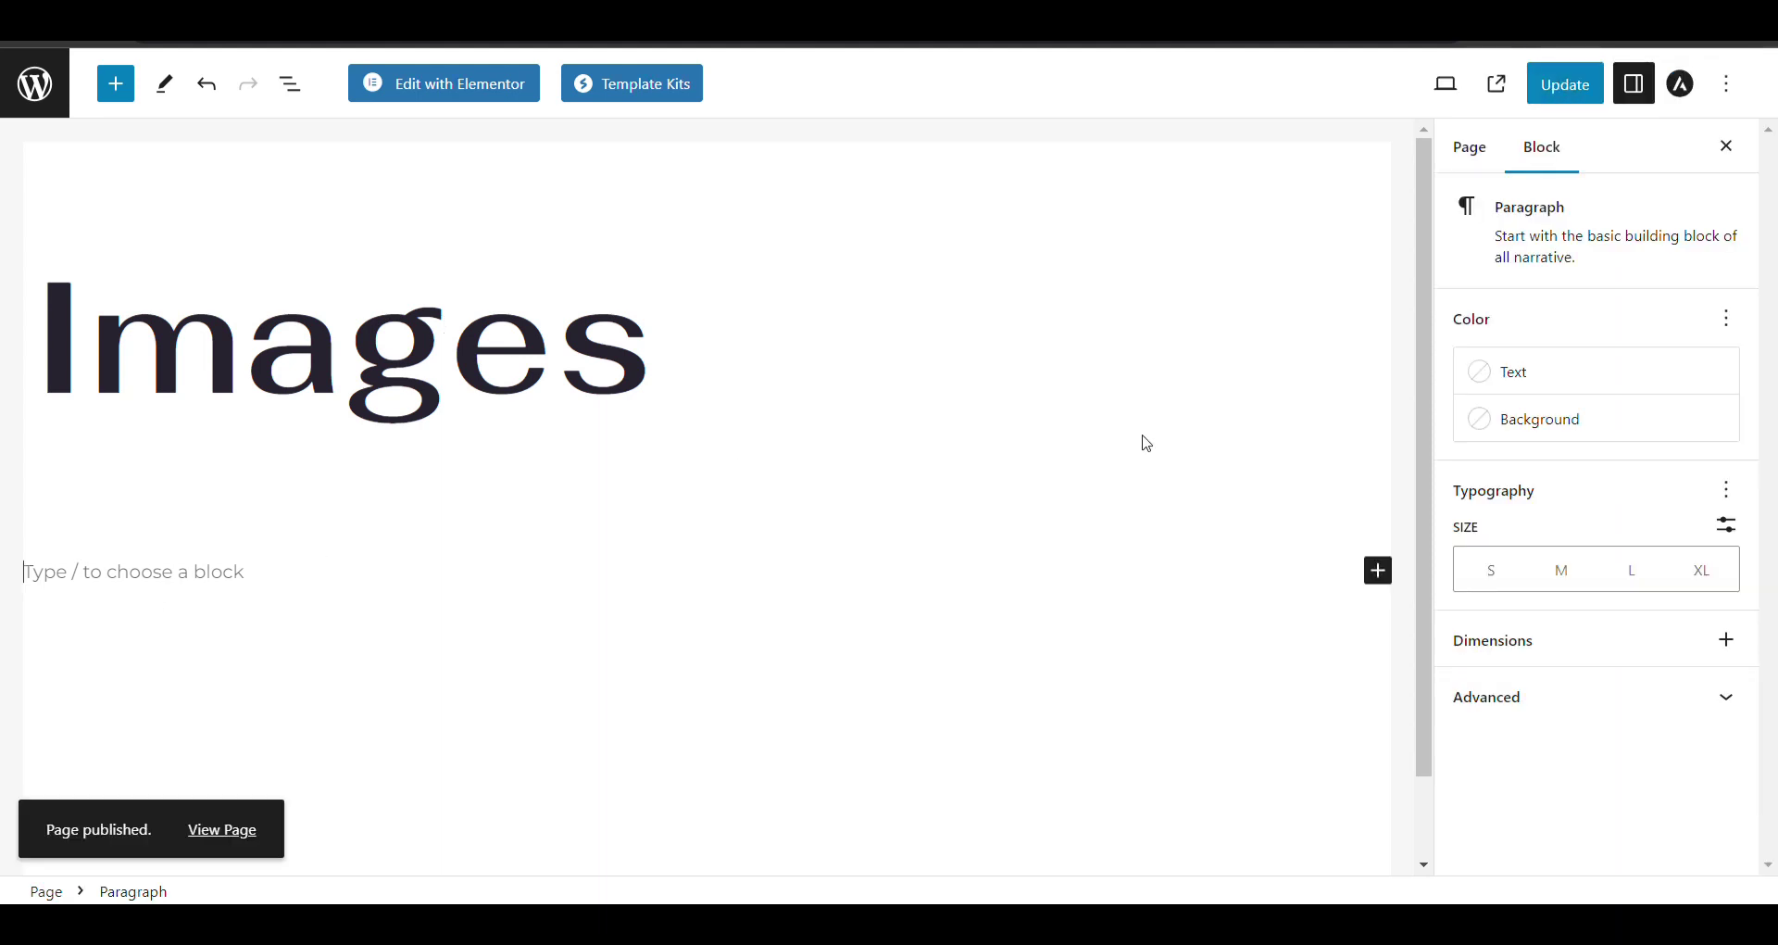
Step: Insert an Image block below the page title and fill it with the red high-heeled sandals picture from the media library
left_click(1378, 570)
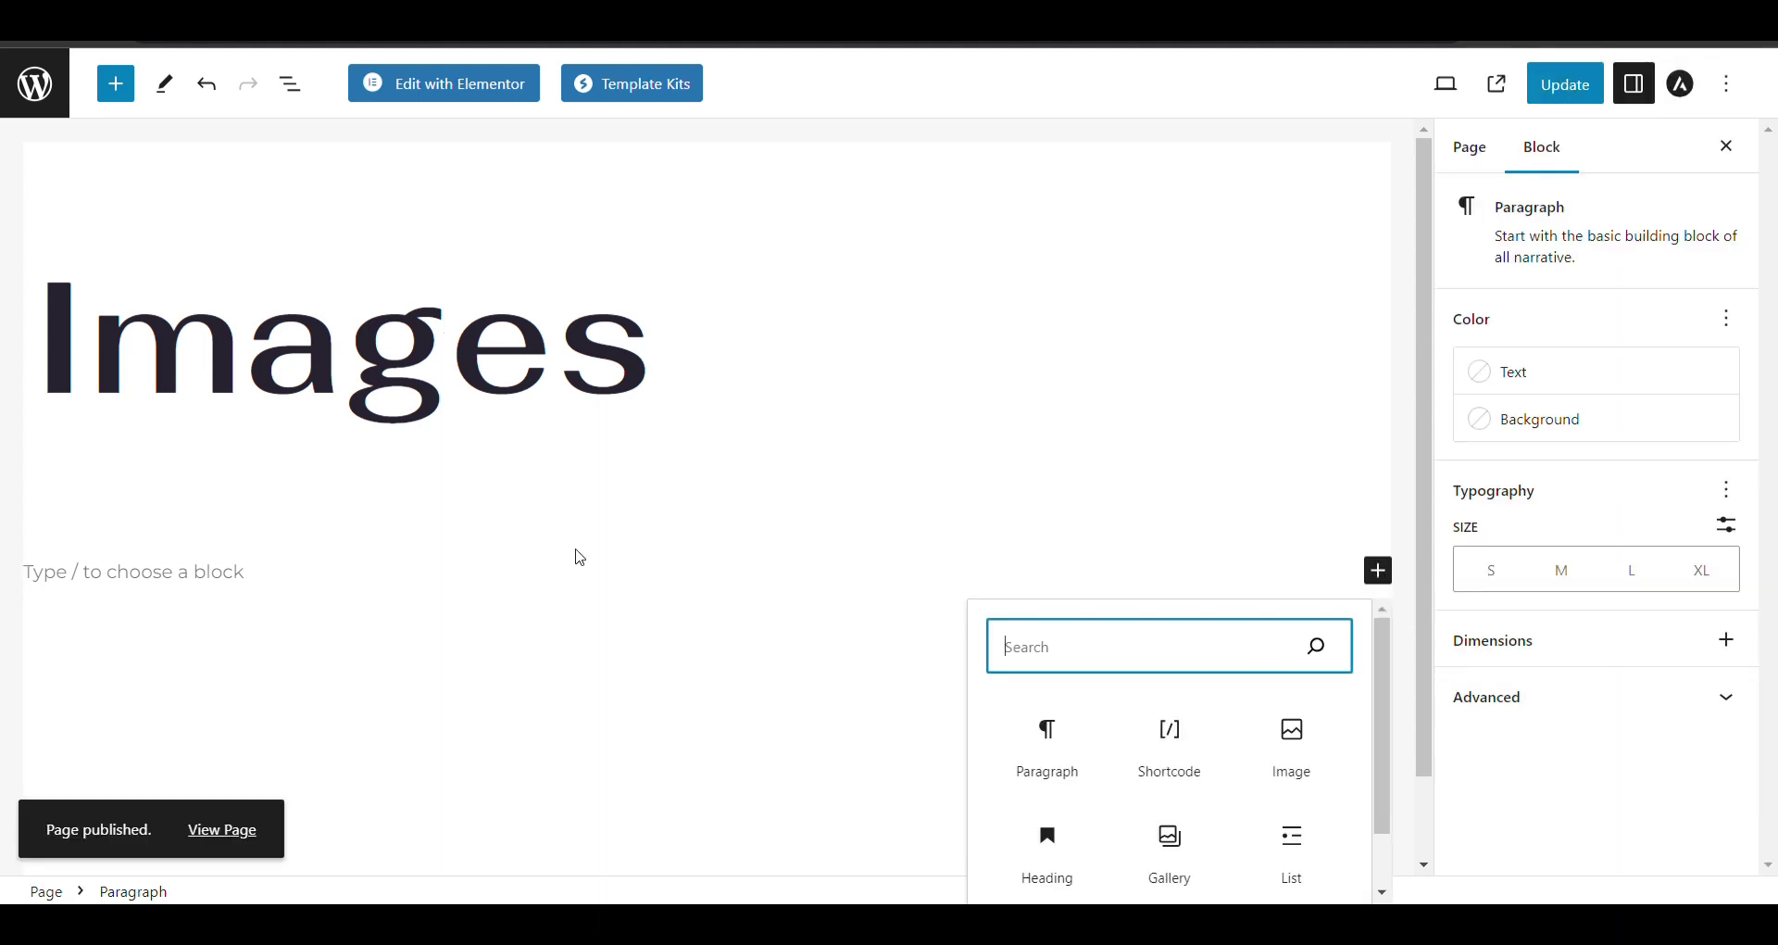
left_click(1288, 731)
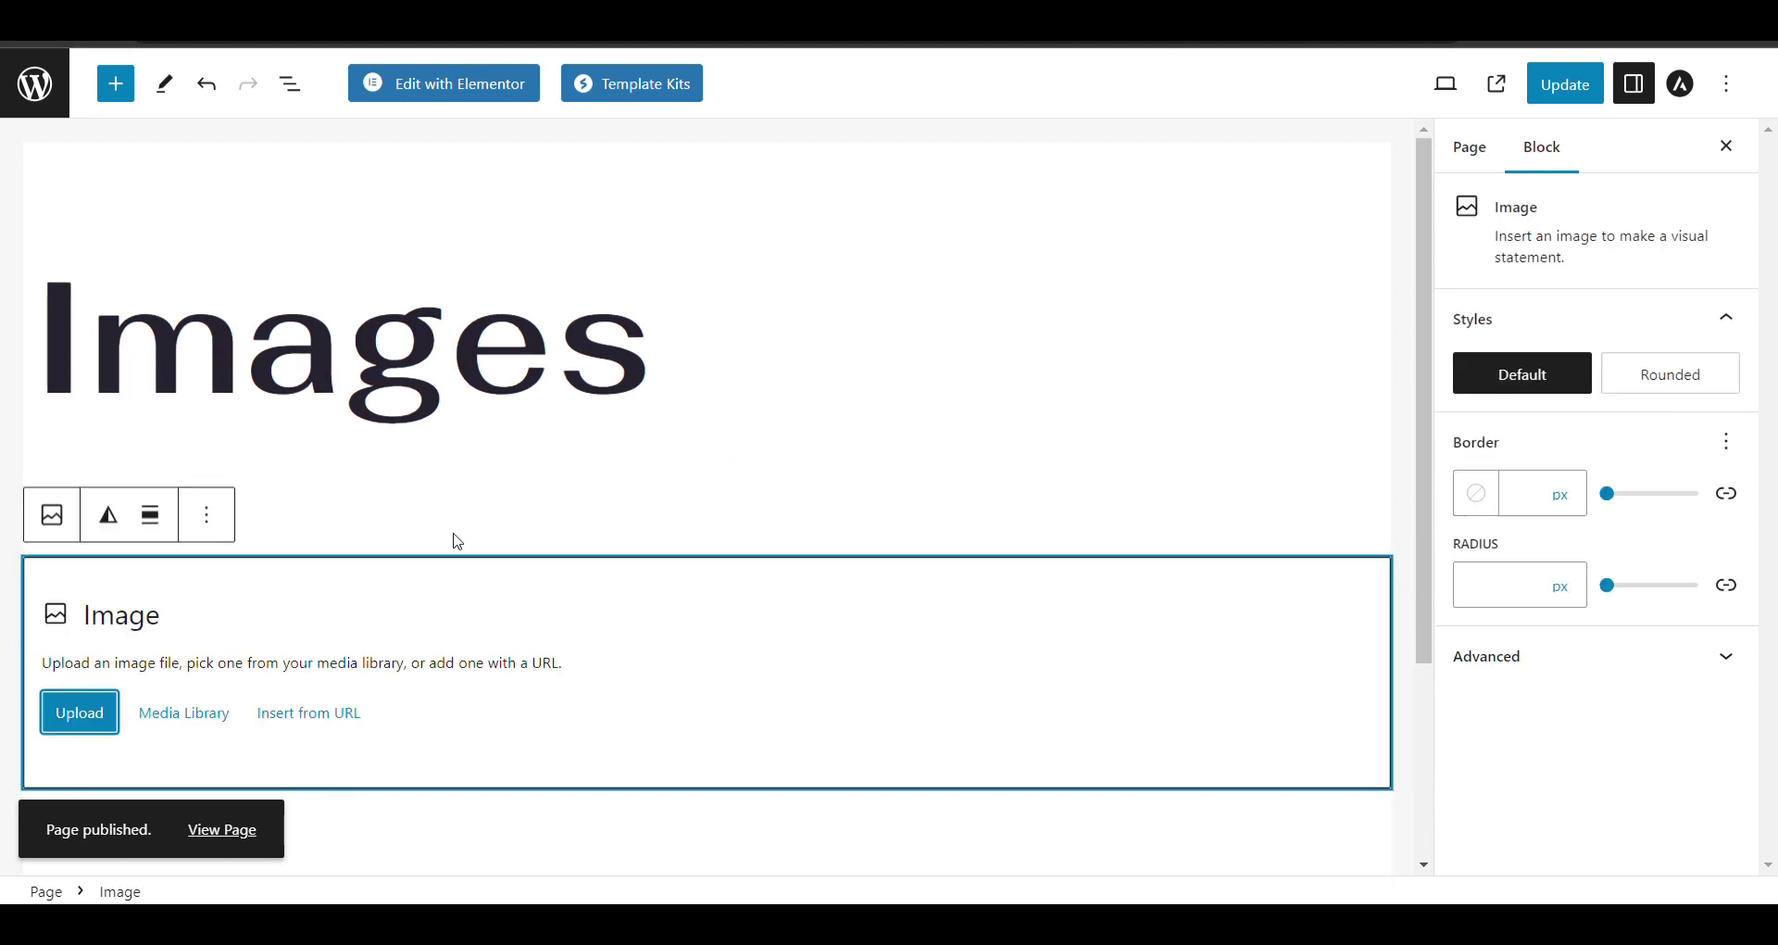
left_click(78, 712)
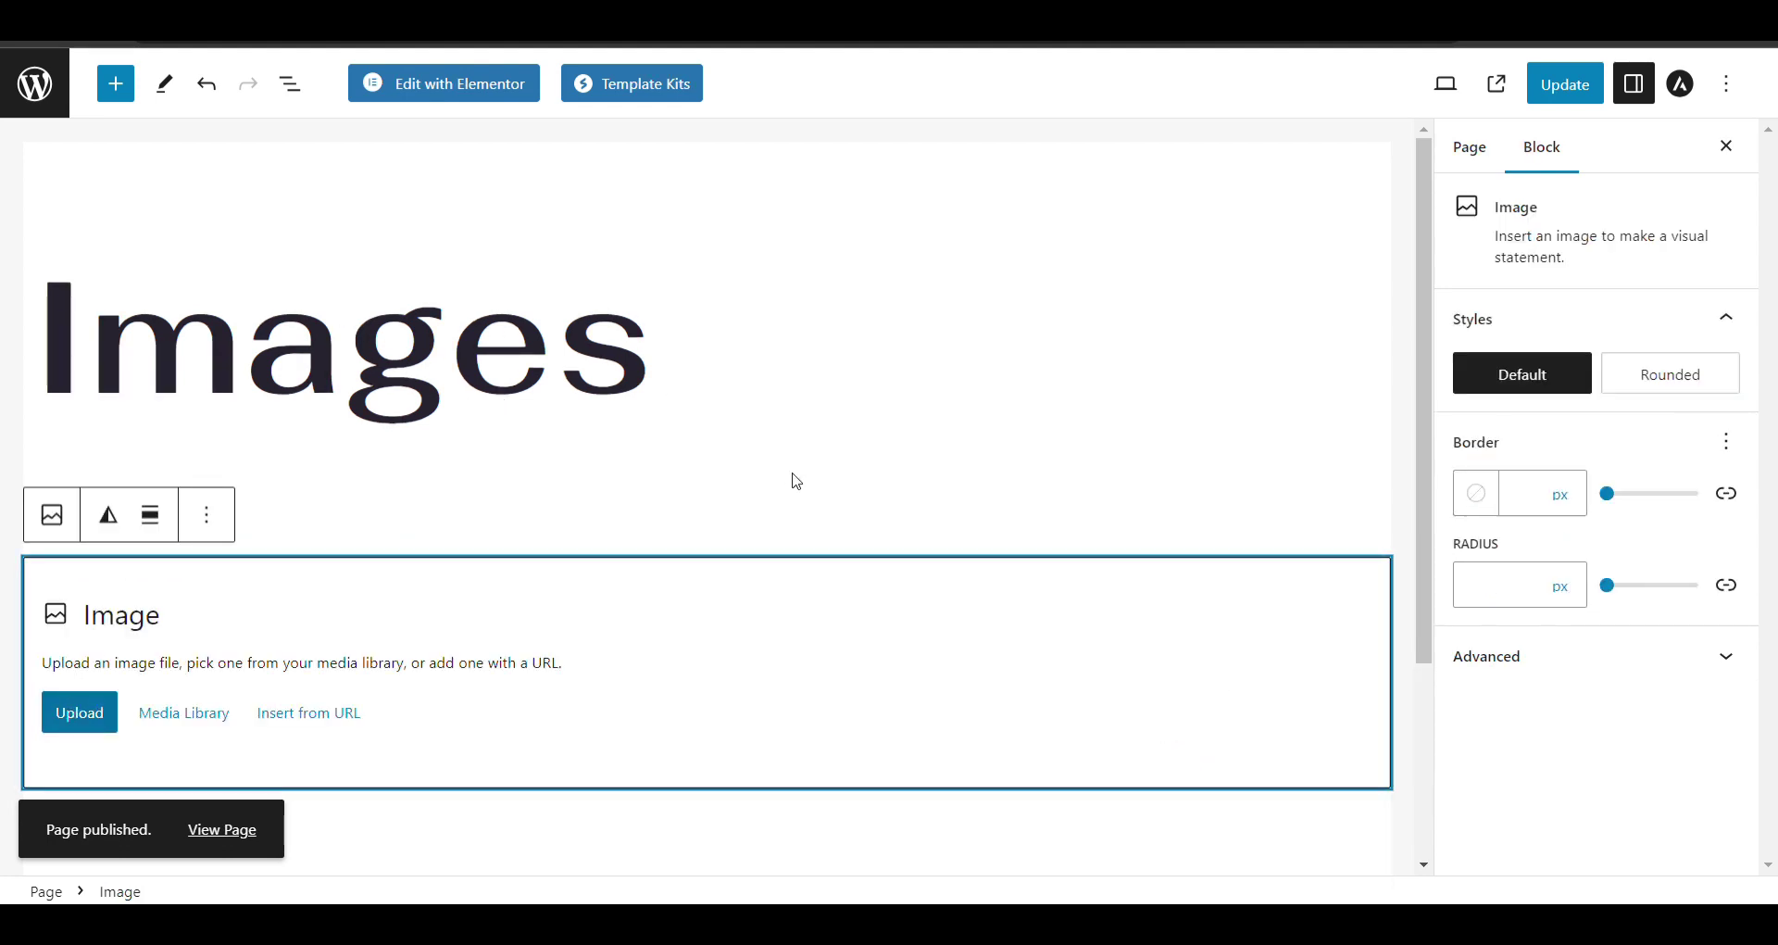
left_click(193, 728)
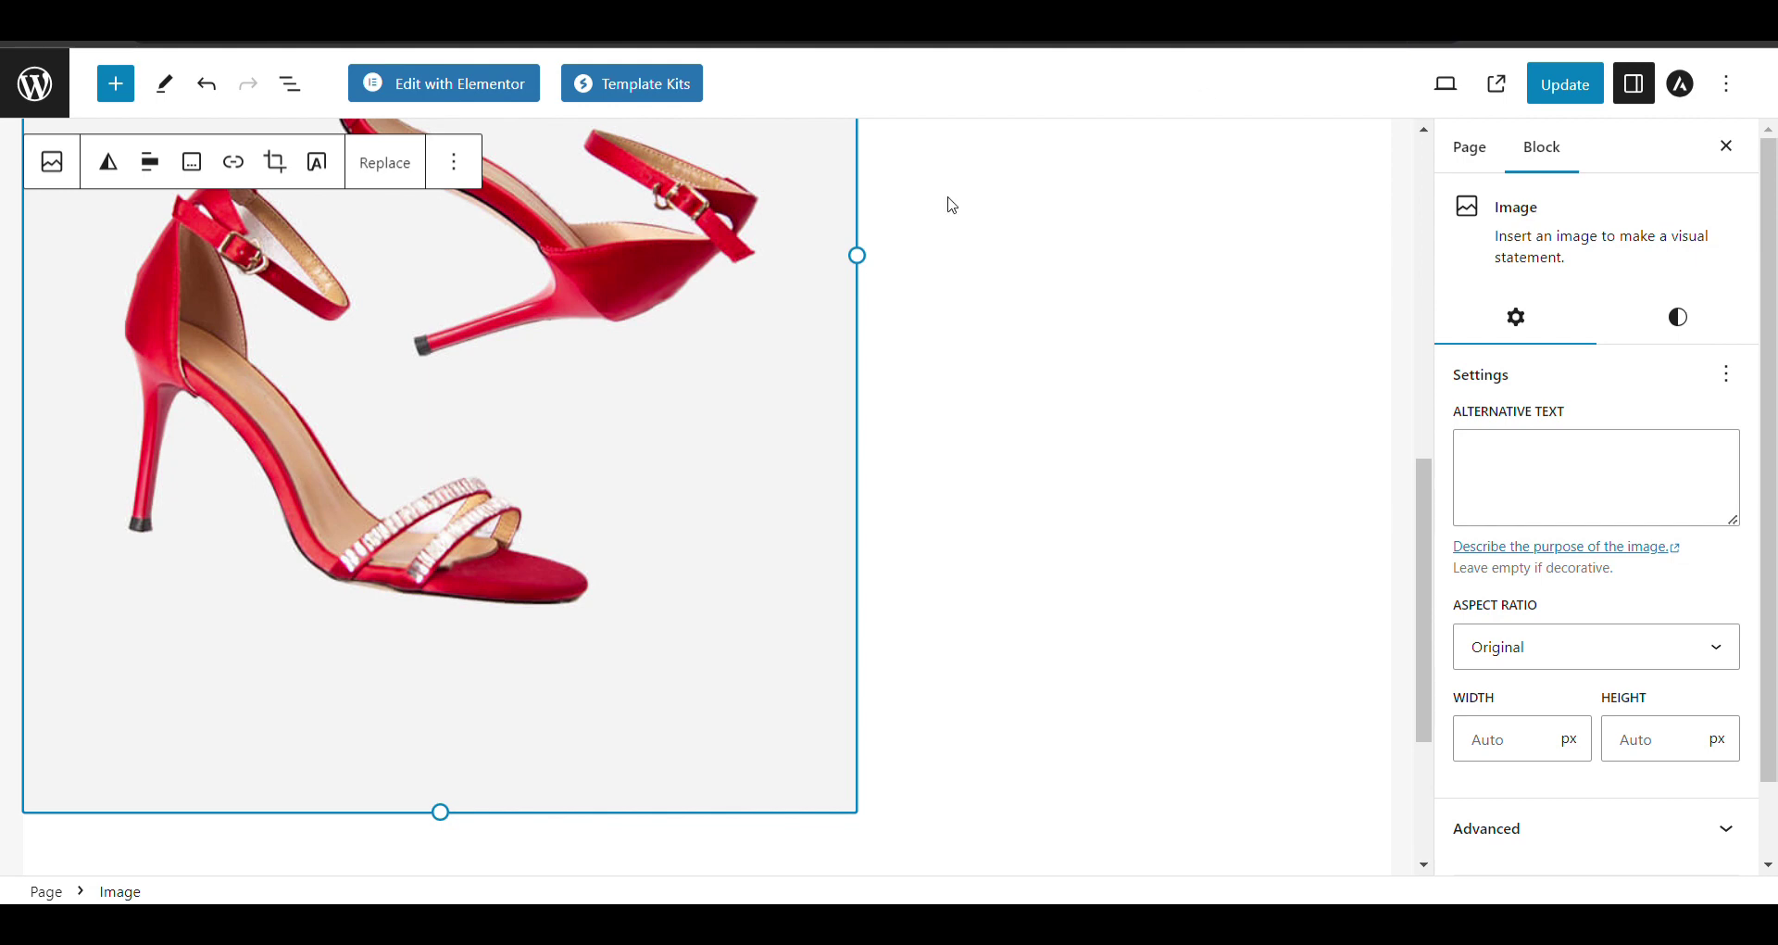
Step: View the published Images page and examine how the sandals picture is displayed
scroll(572, 331, "up", 6)
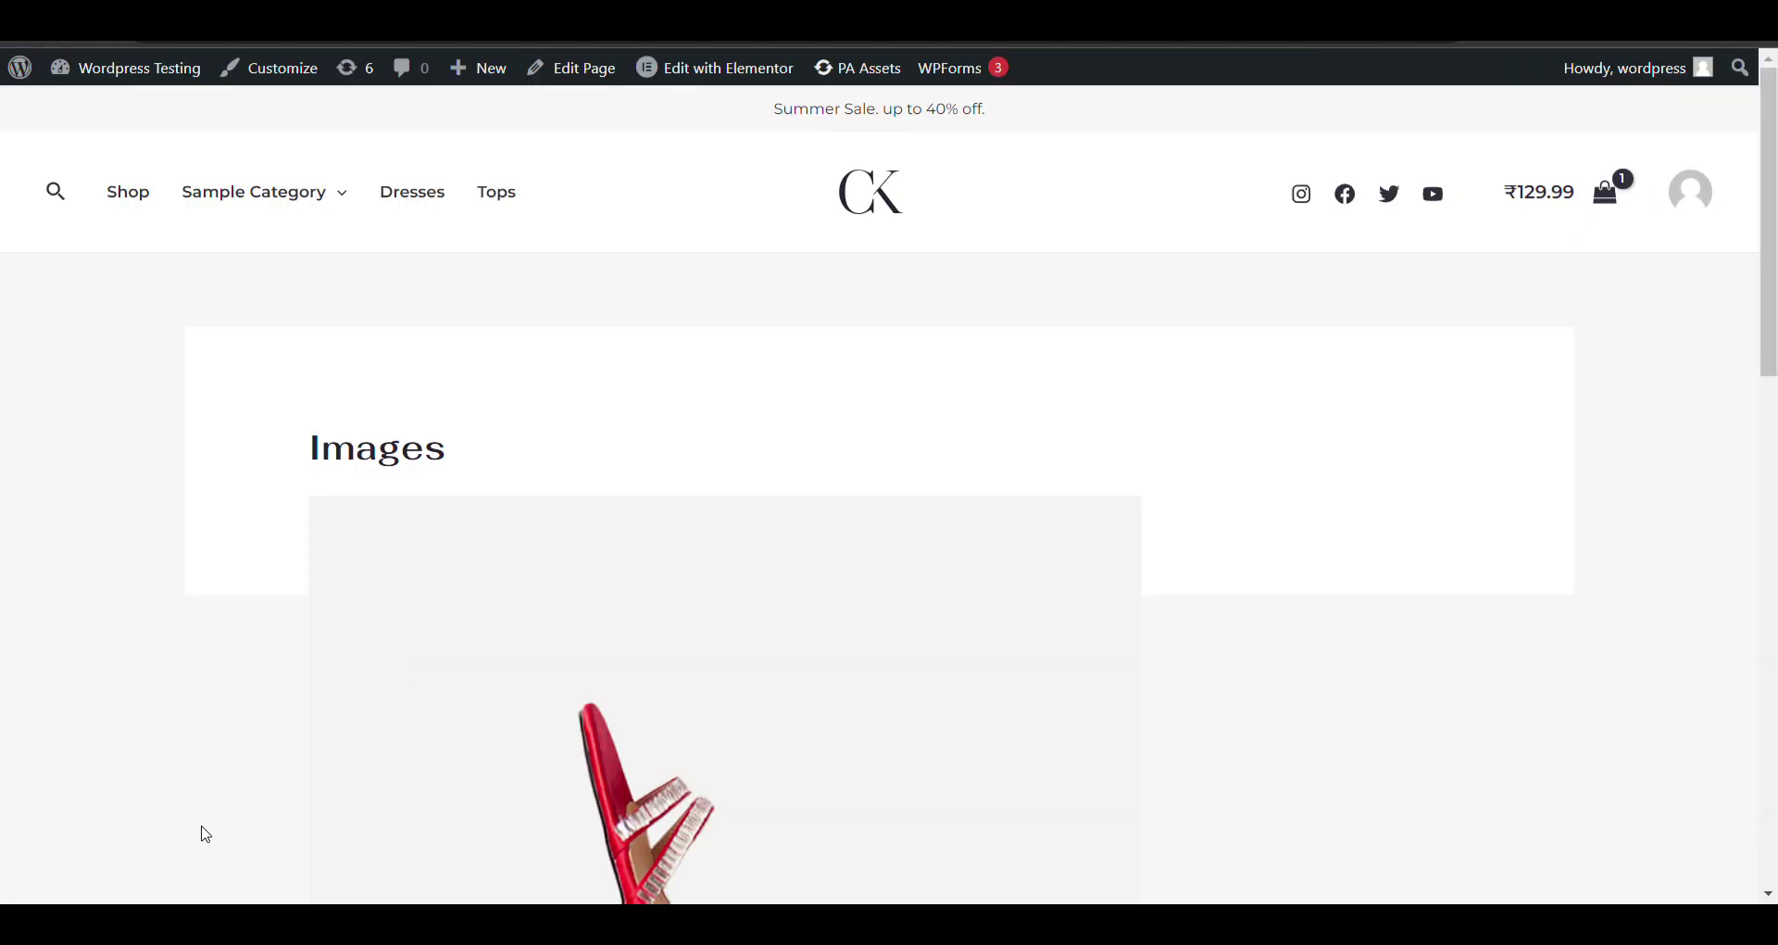
scroll(593, 694, "down", 5)
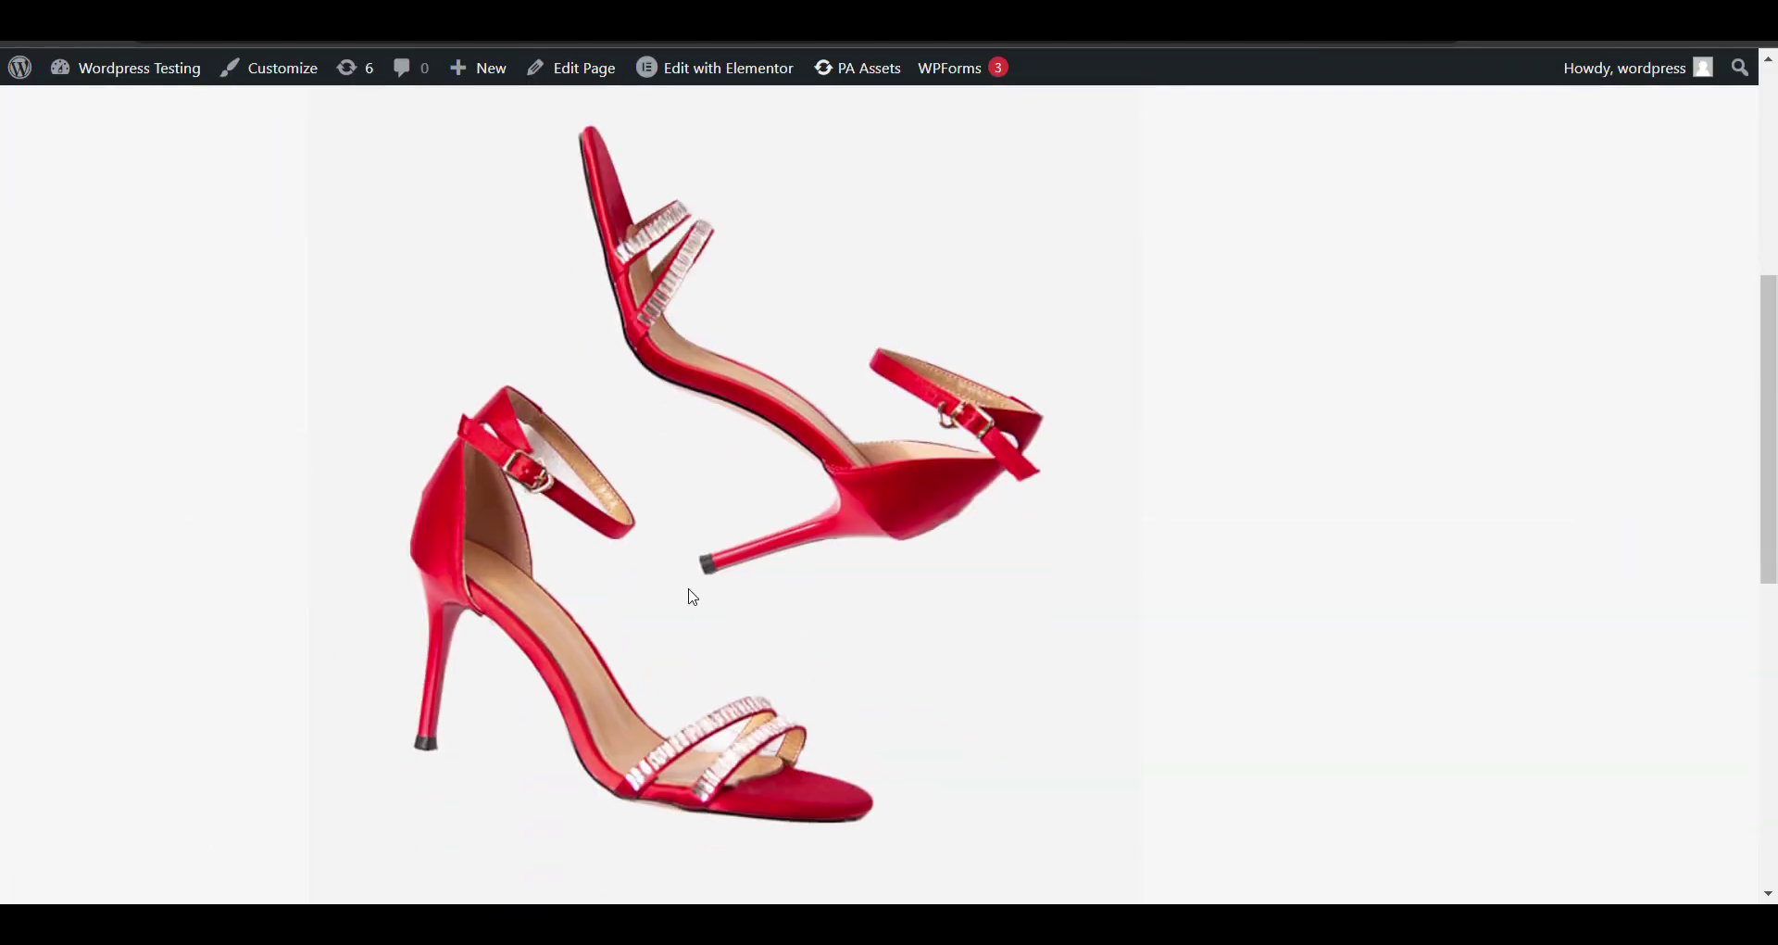
scroll(693, 597, "down", 4)
scroll(1054, 165, "up", 7)
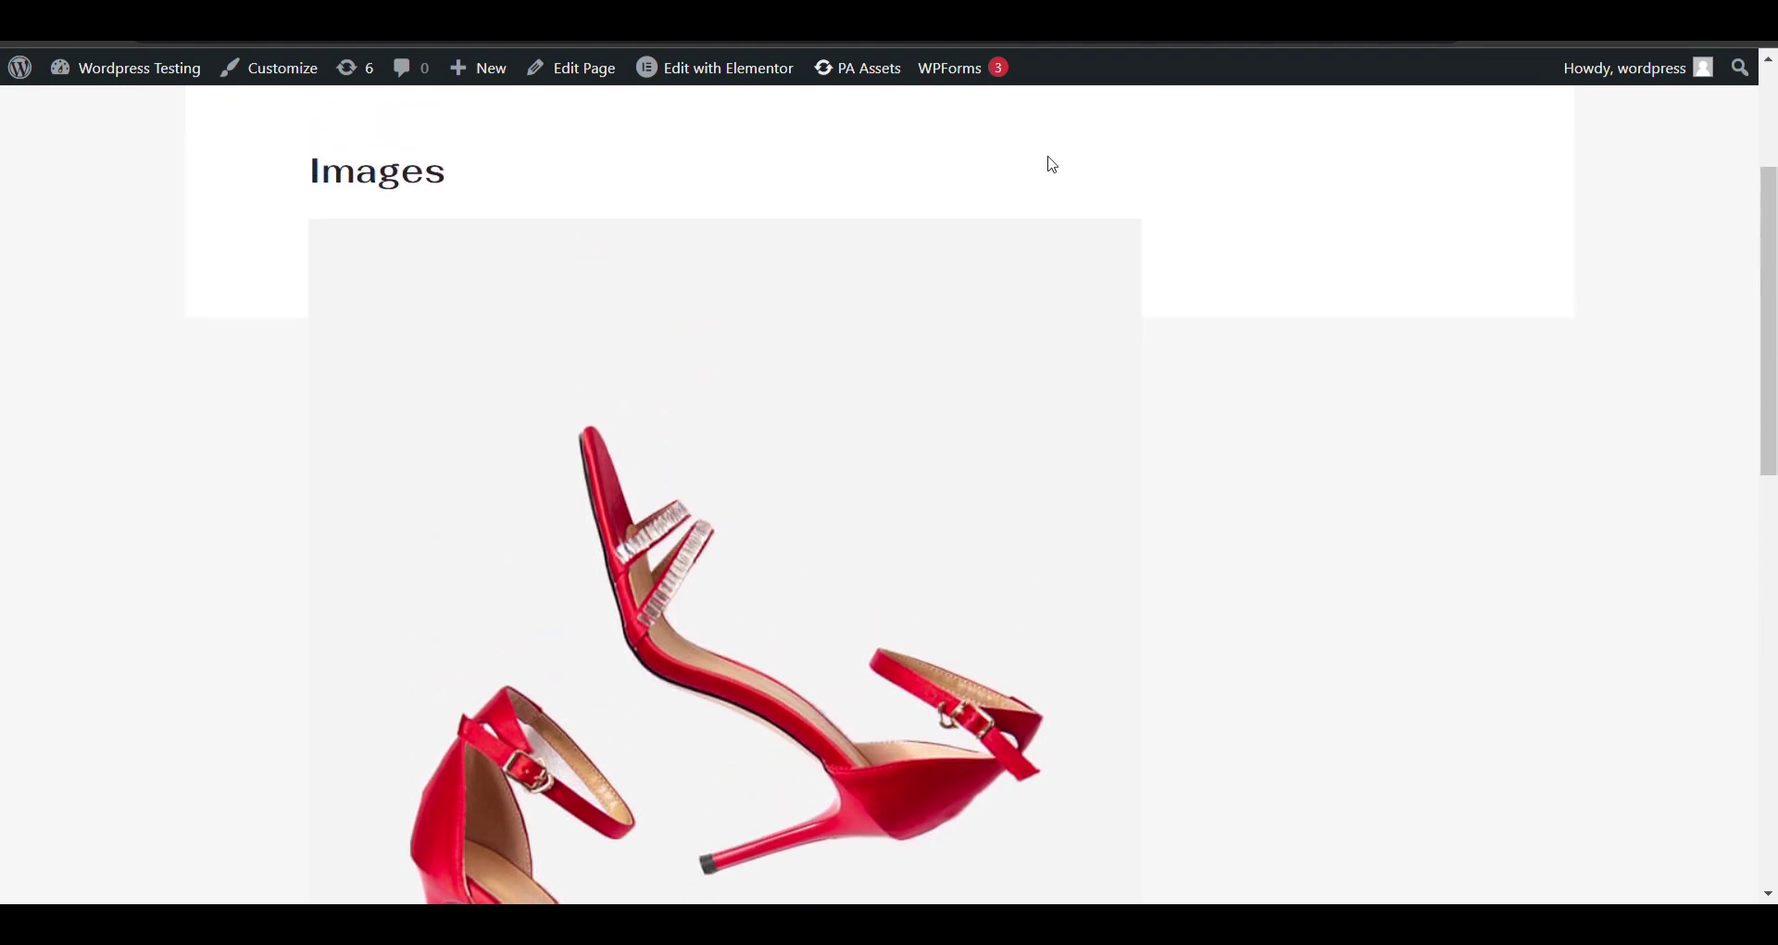
scroll(519, 512, "up", 3)
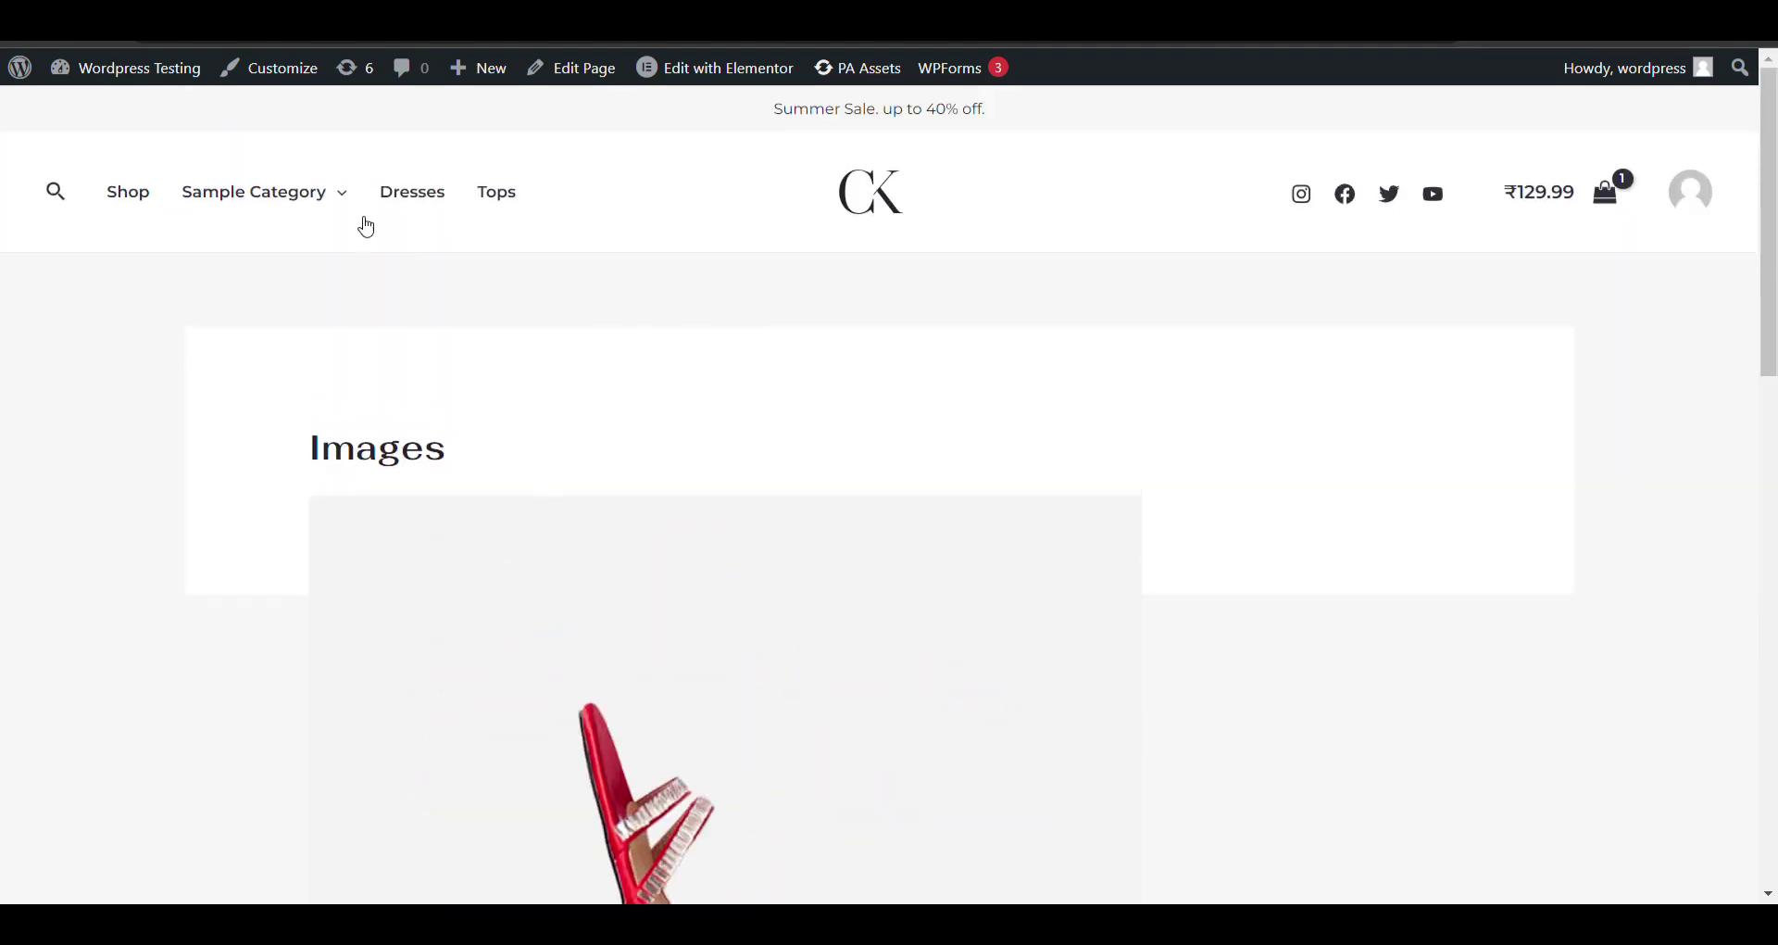
Step: Find the WP Featherlight – A Simple jQuery Lightbox plugin among the new plugins, and install and activate it
mouse_move(137, 67)
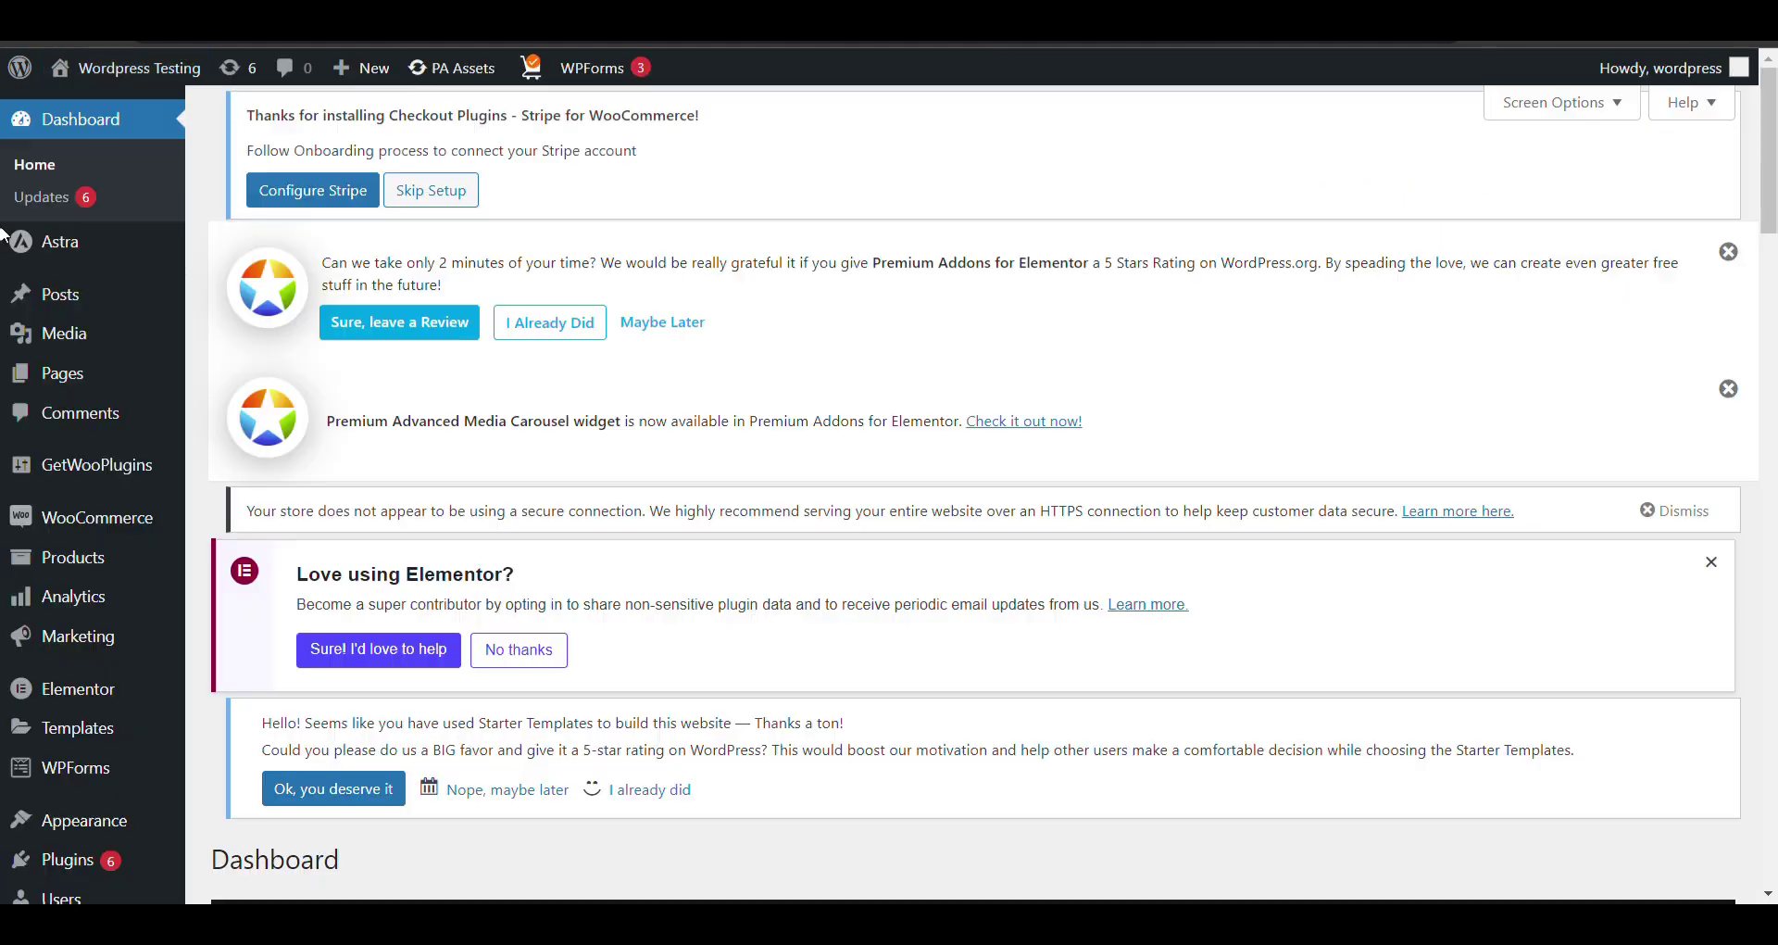
scroll(10, 407, "down", 3)
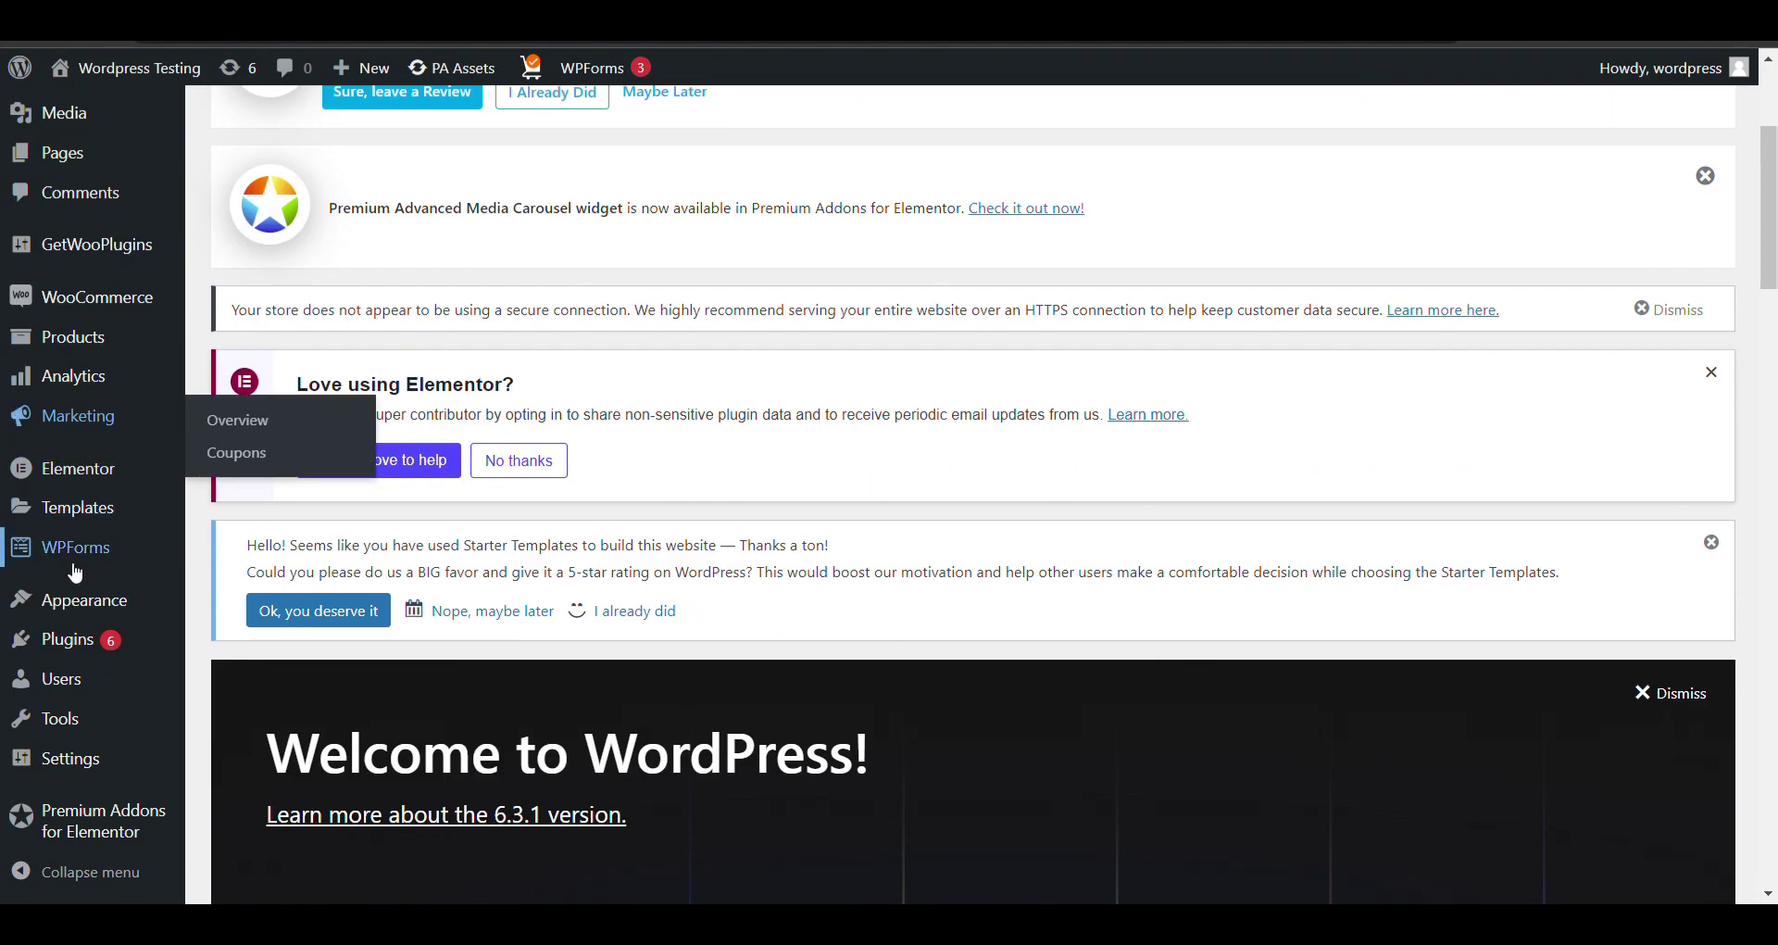
mouse_move(139, 639)
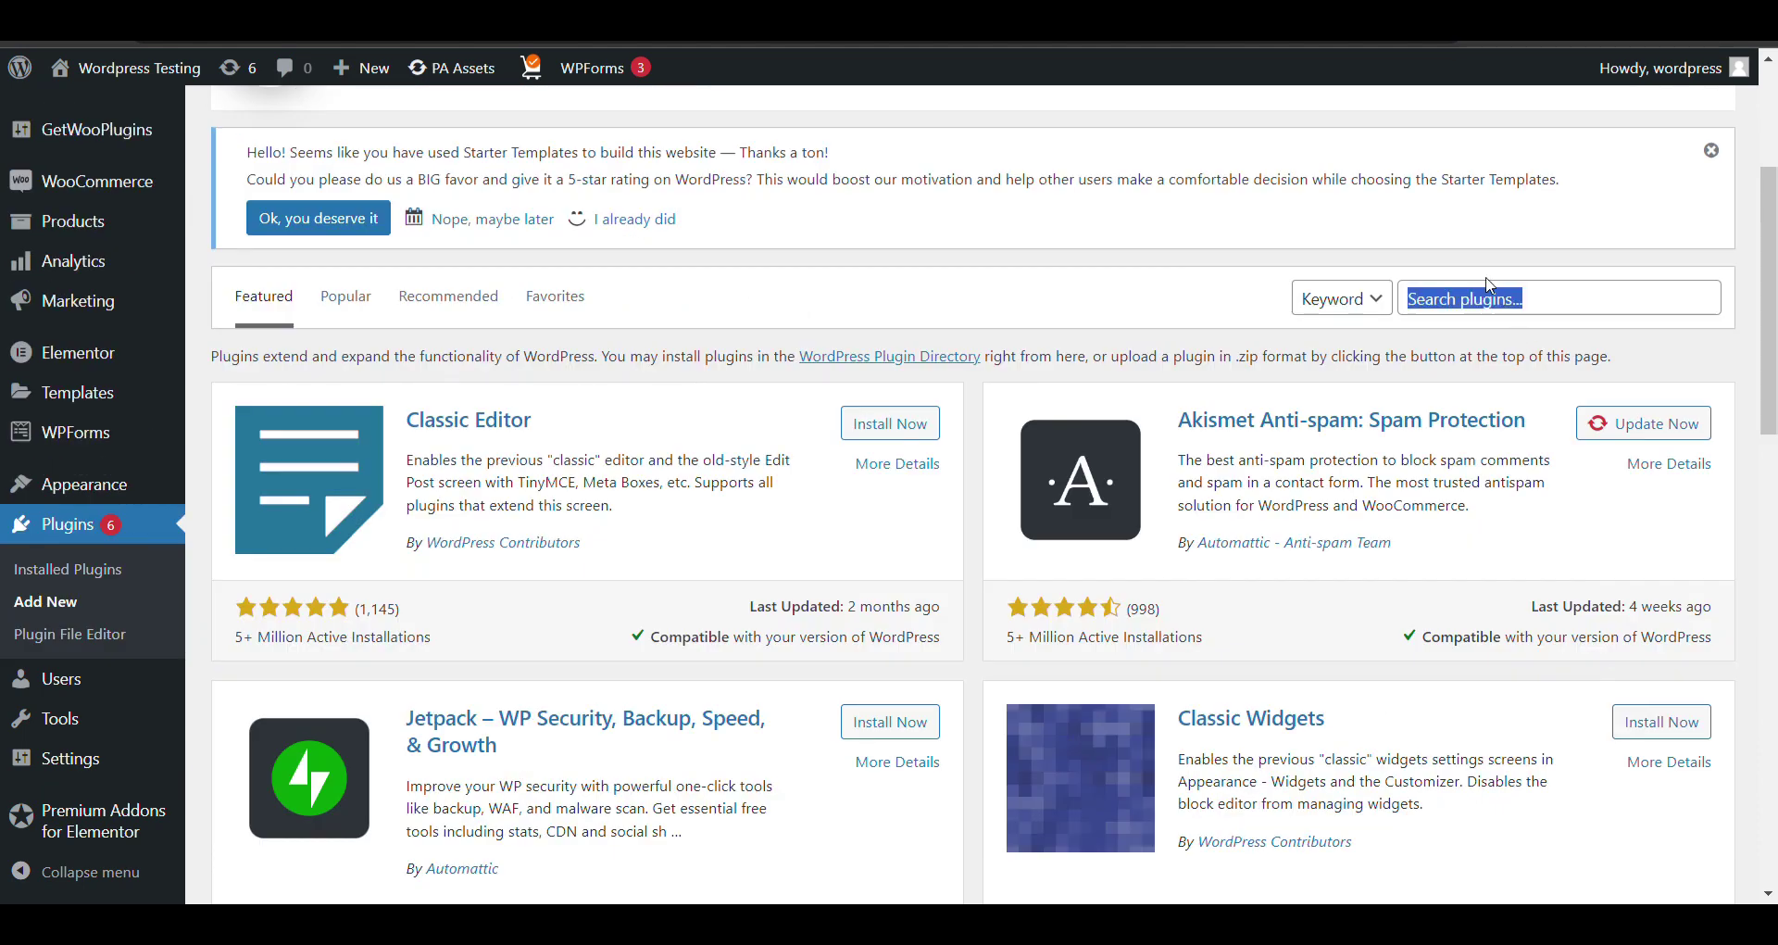
left_click(1503, 299)
type("Featherlight – A Simple jQuery Lightbox")
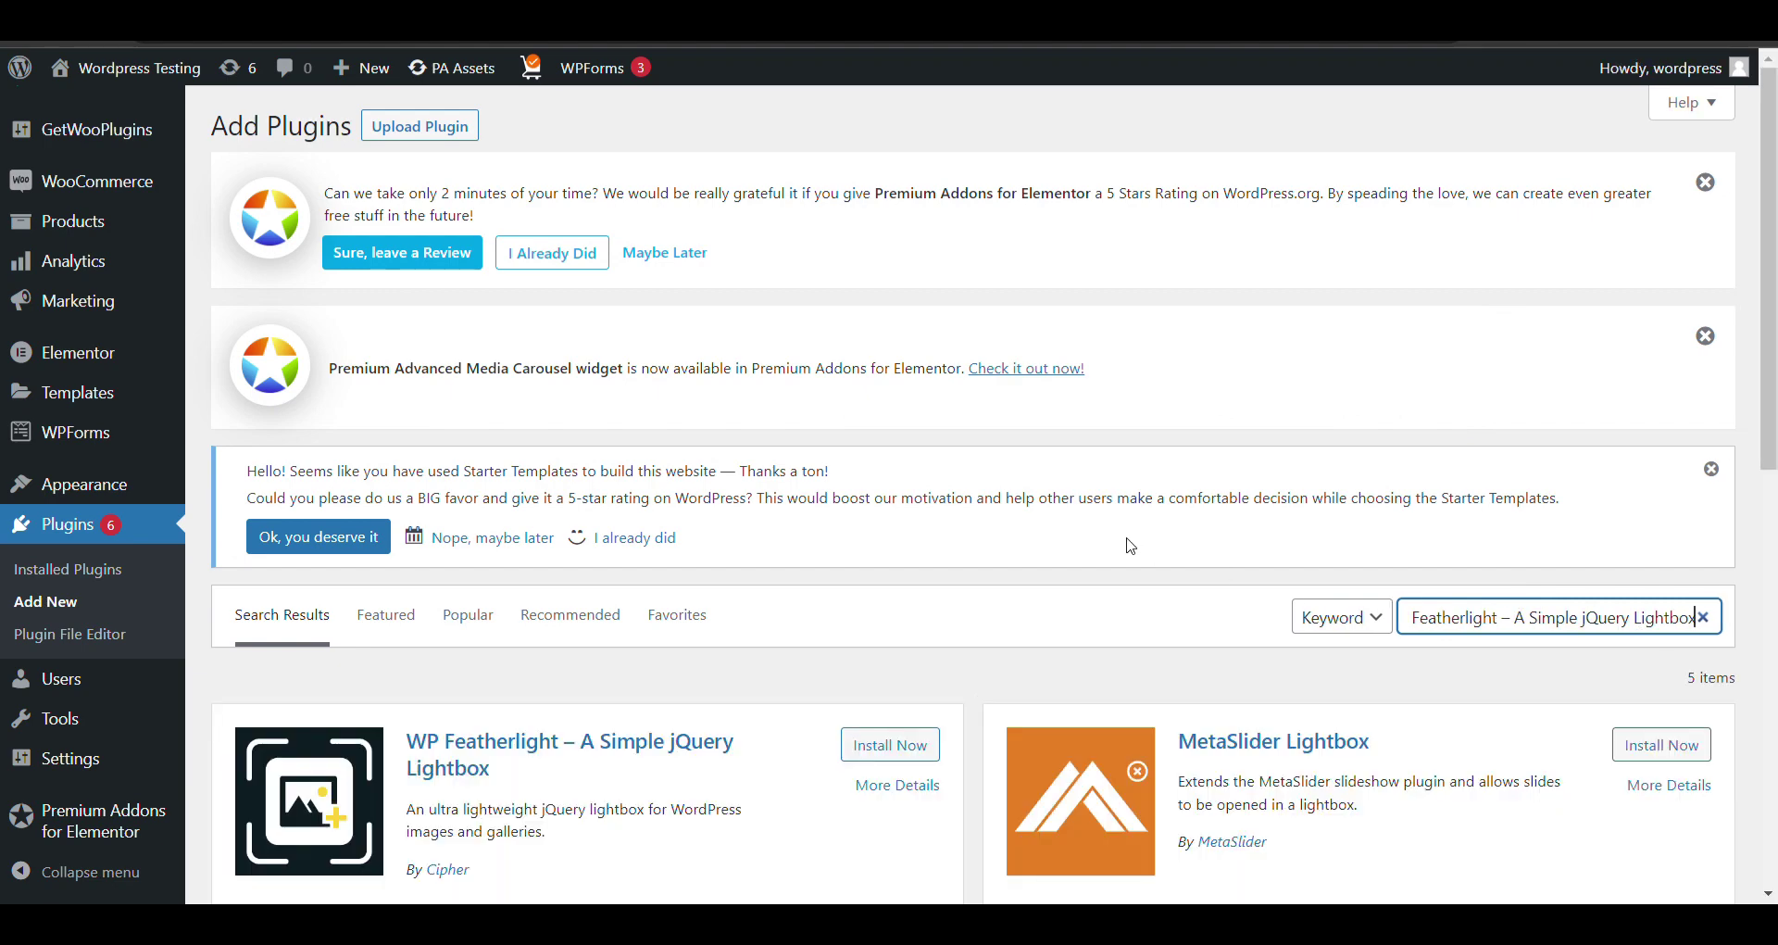
scroll(1131, 546, "down", 3)
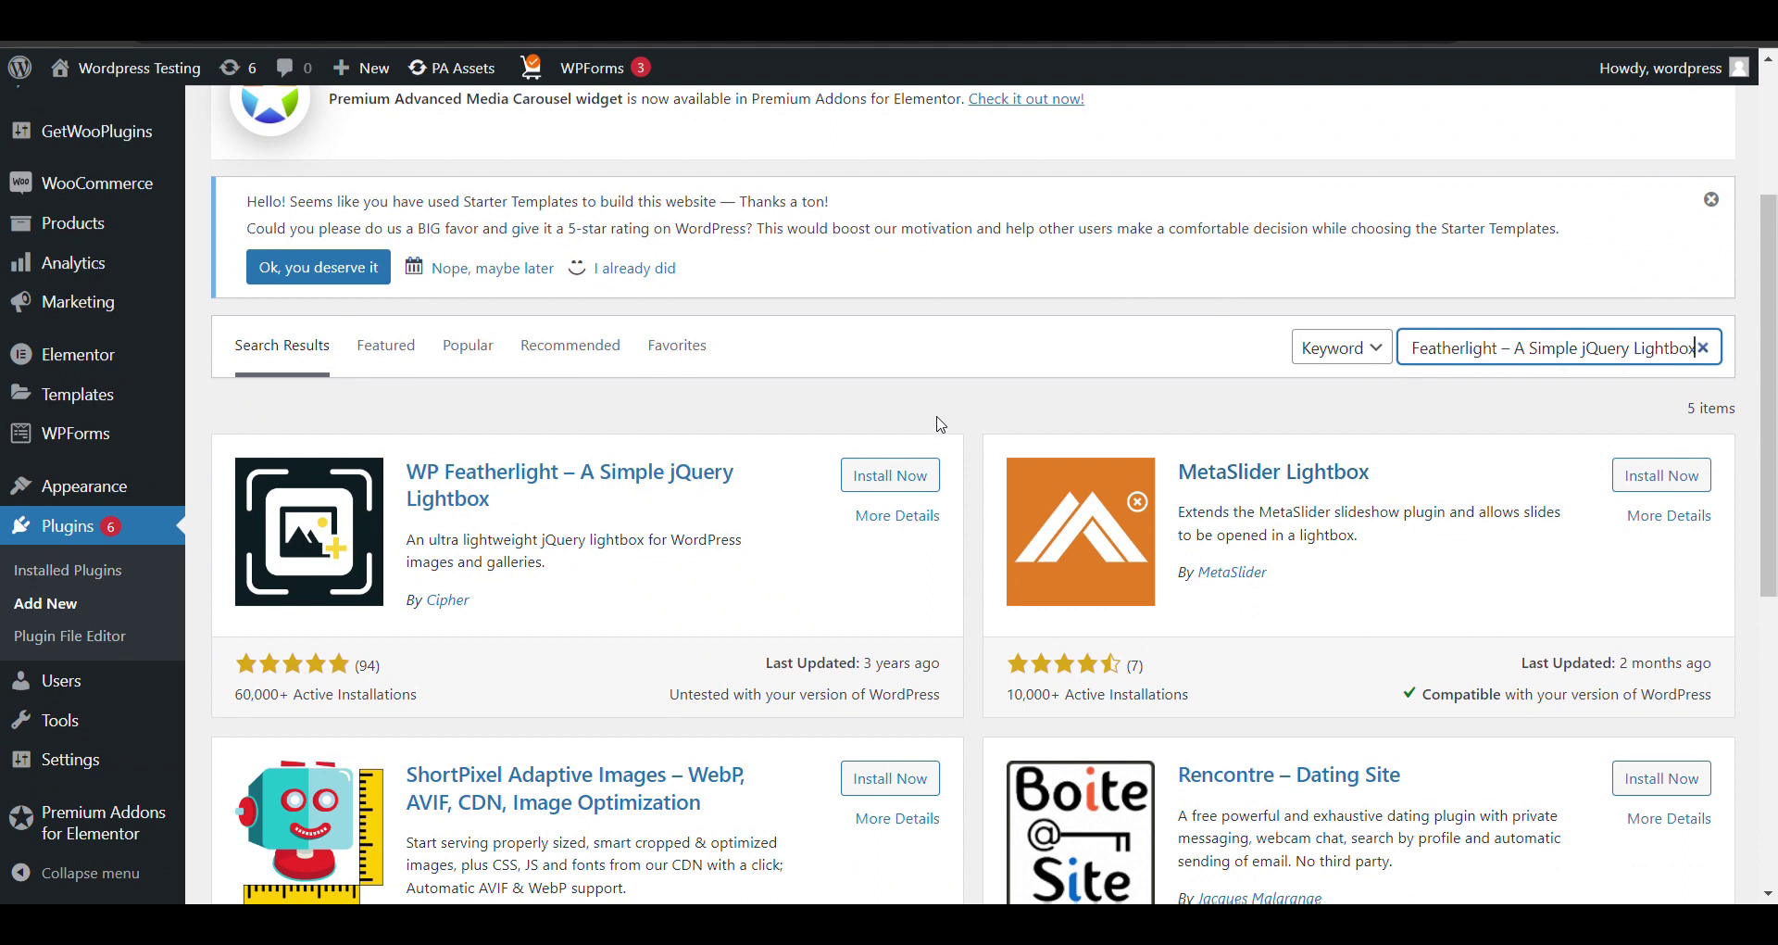
left_click(926, 478)
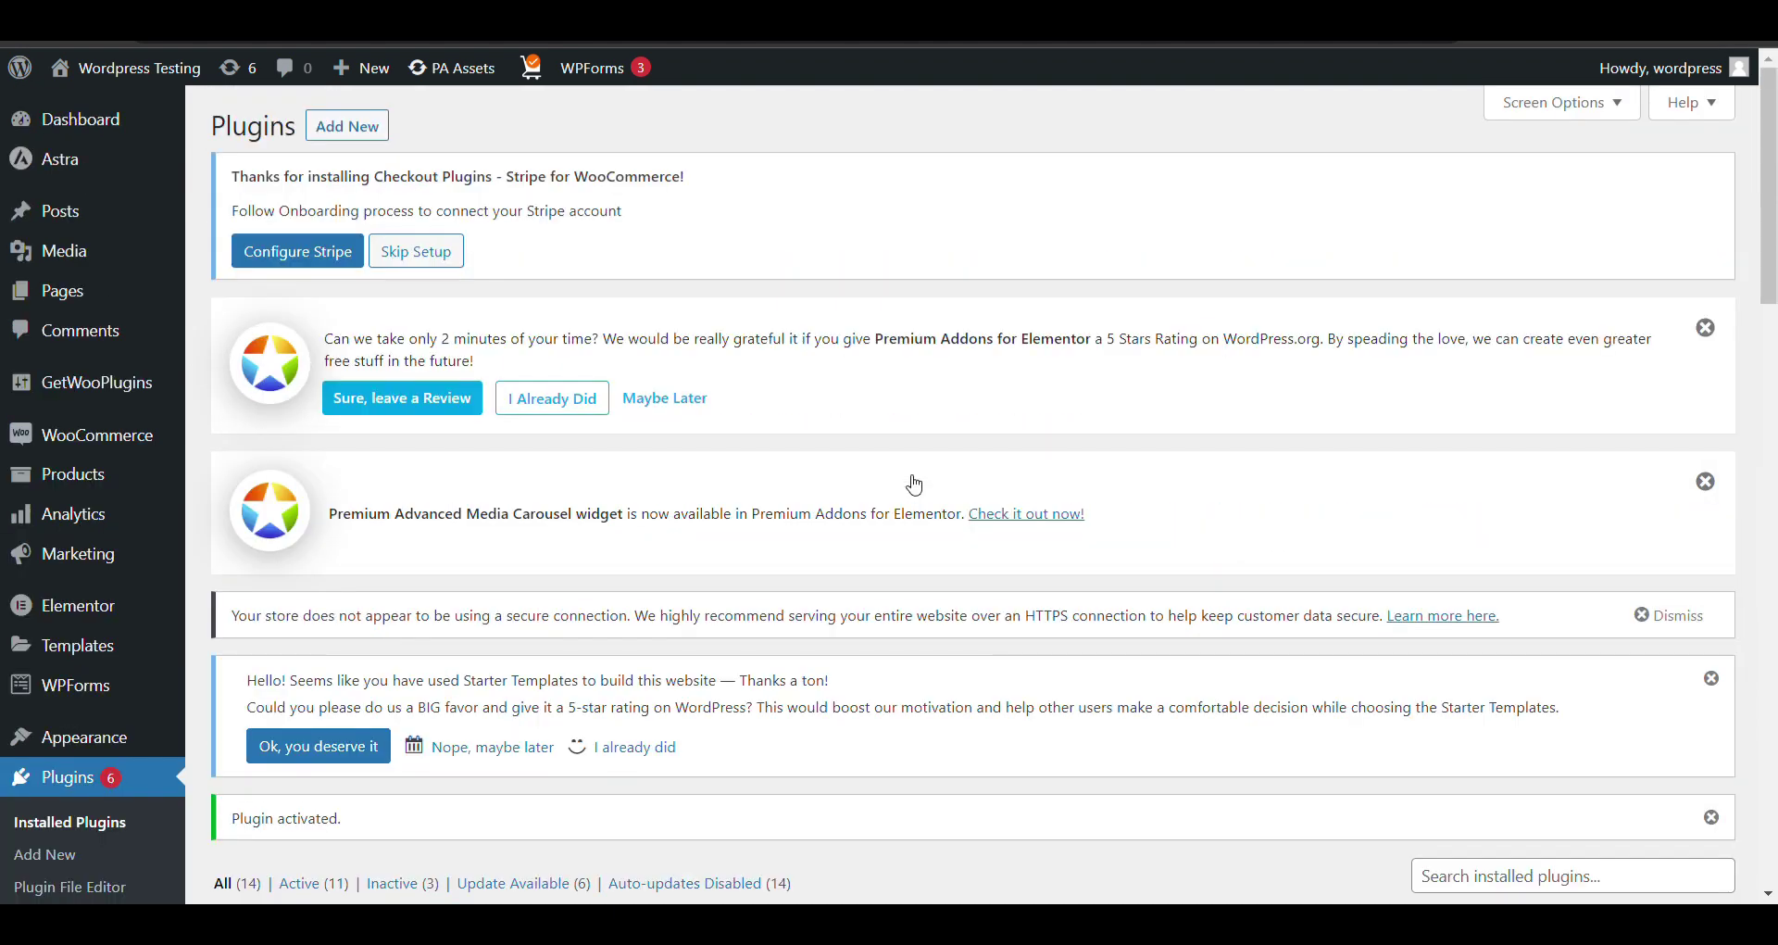
Step: Open the Images page for editing from the list of all pages
mouse_move(73, 302)
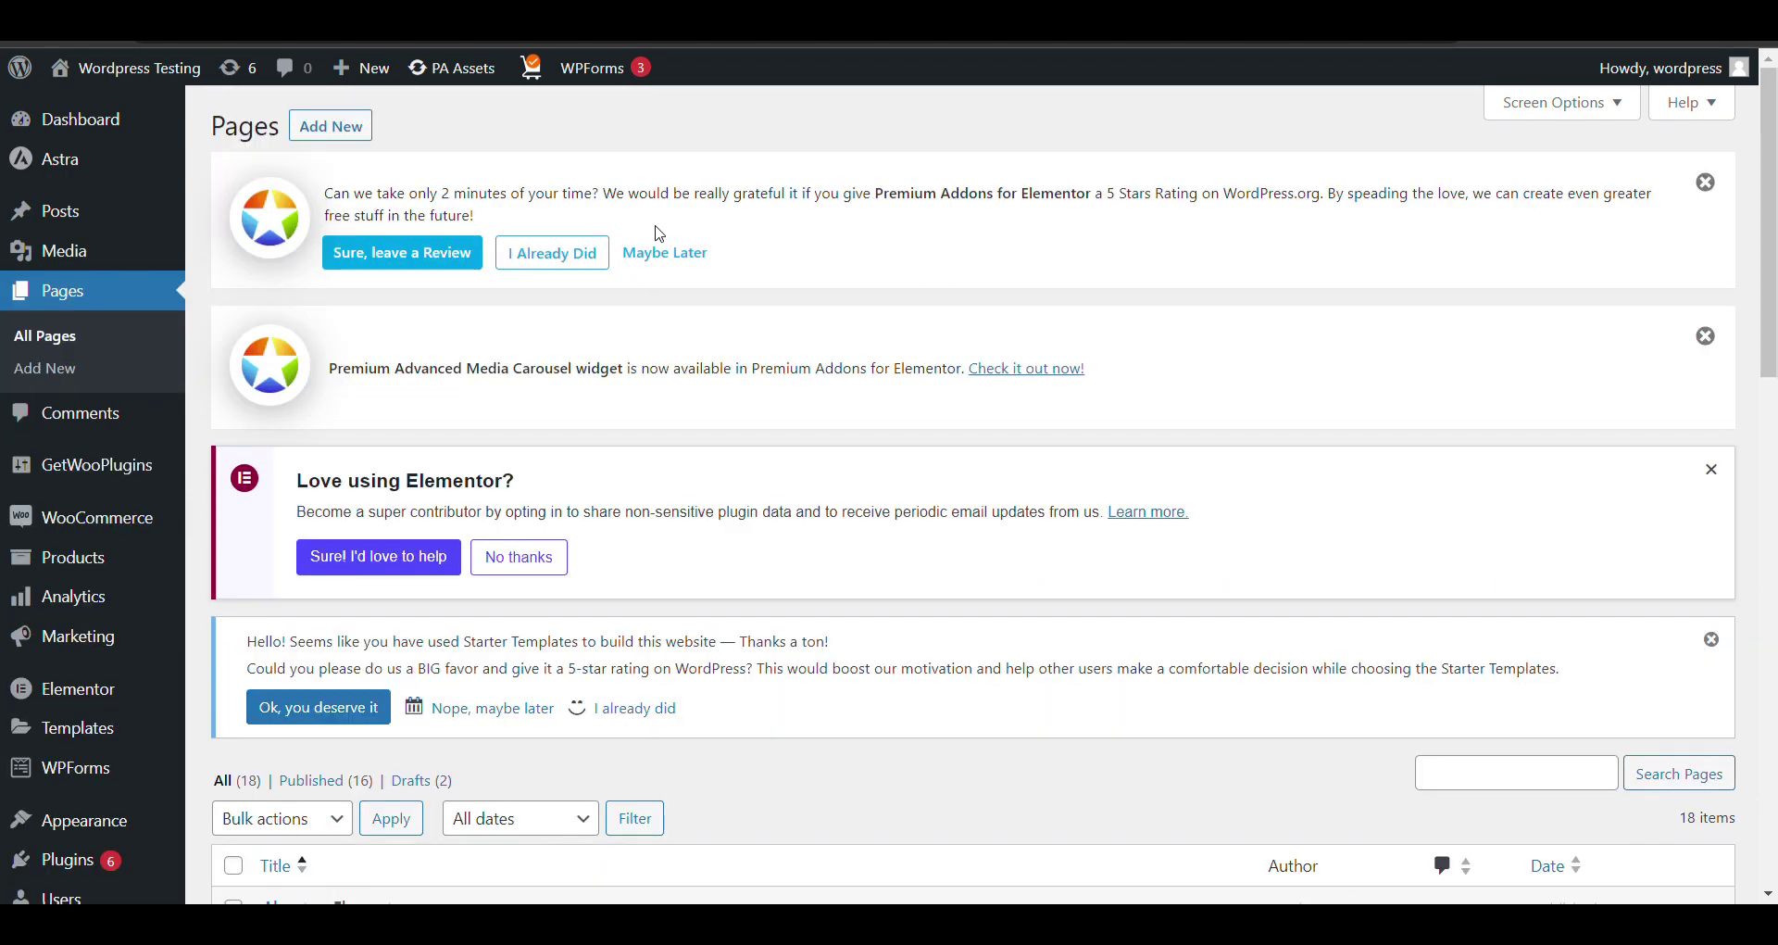
scroll(726, 289, "down", 8)
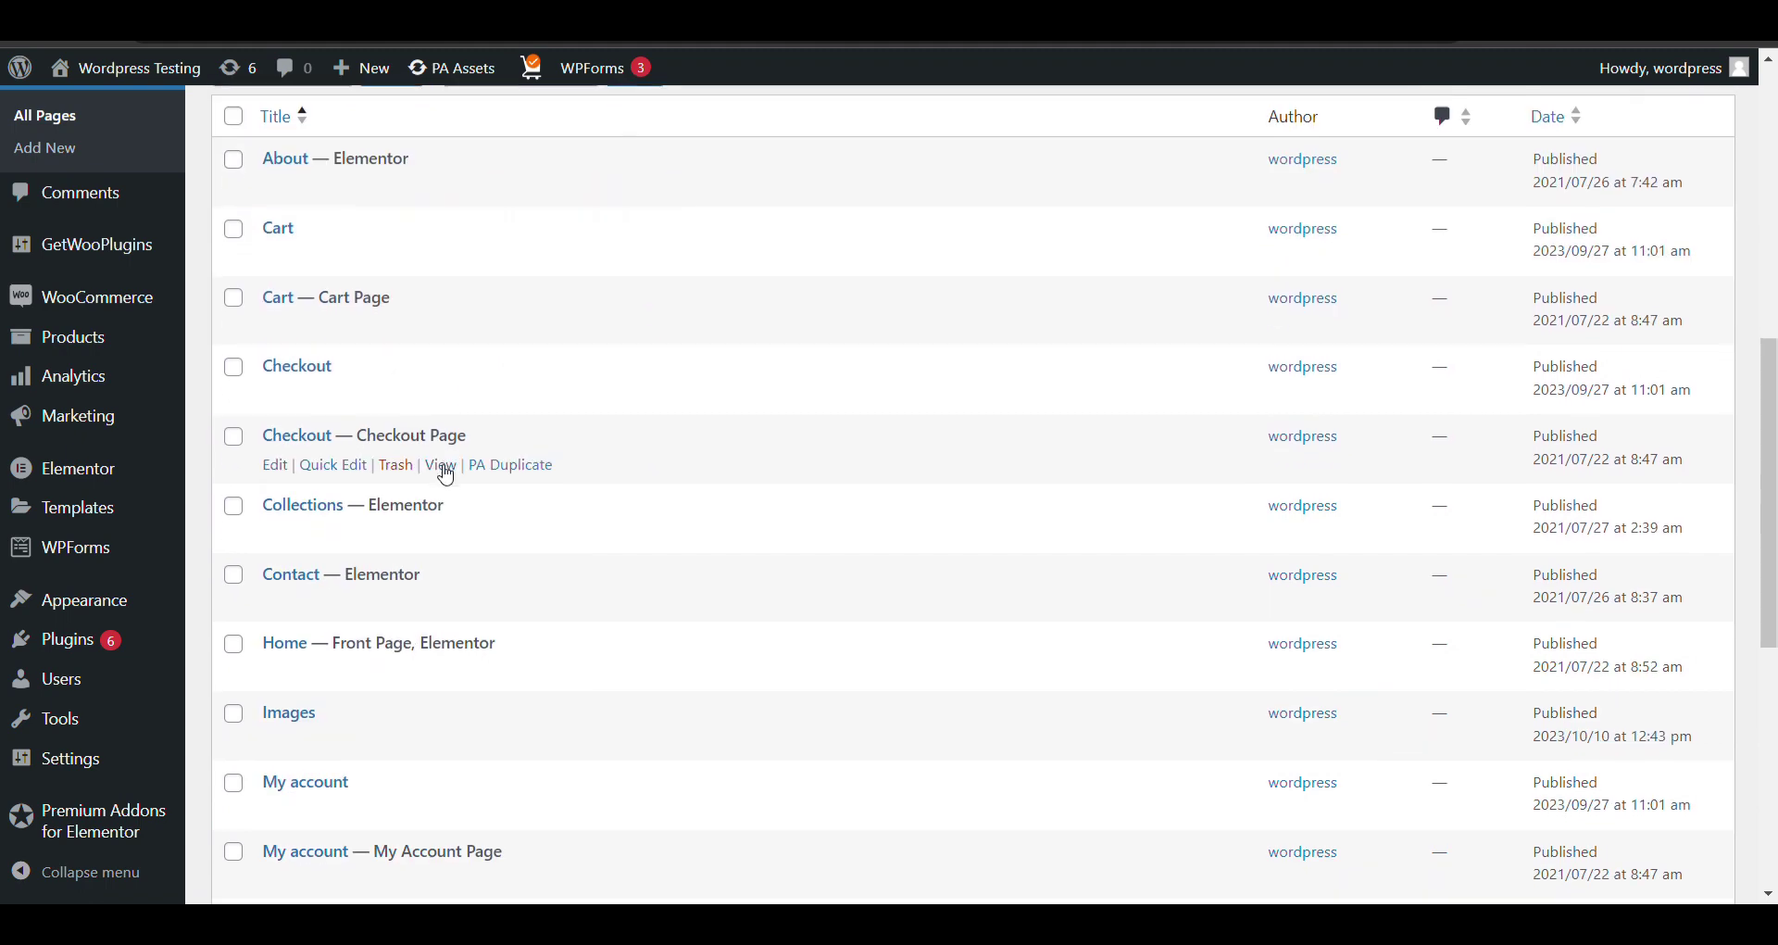
scroll(446, 475, "down", 2)
left_click(277, 540)
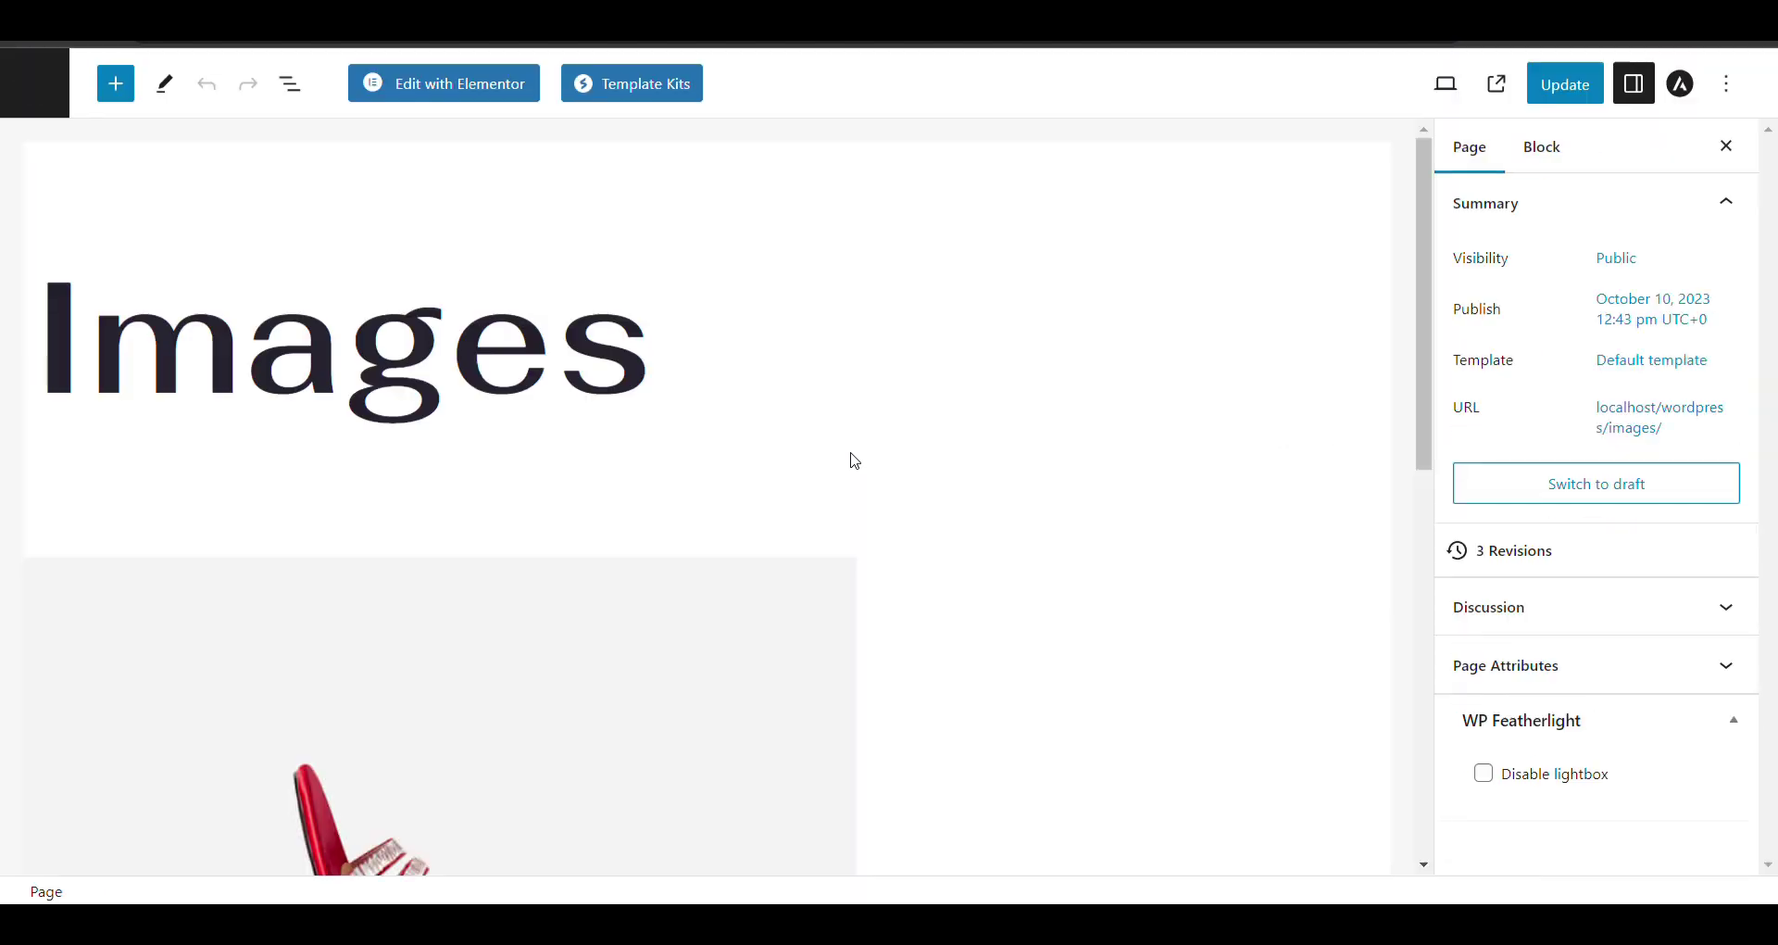
Step: Link the sandals image block to its Media File
scroll(854, 460, "down", 2)
left_click(603, 574)
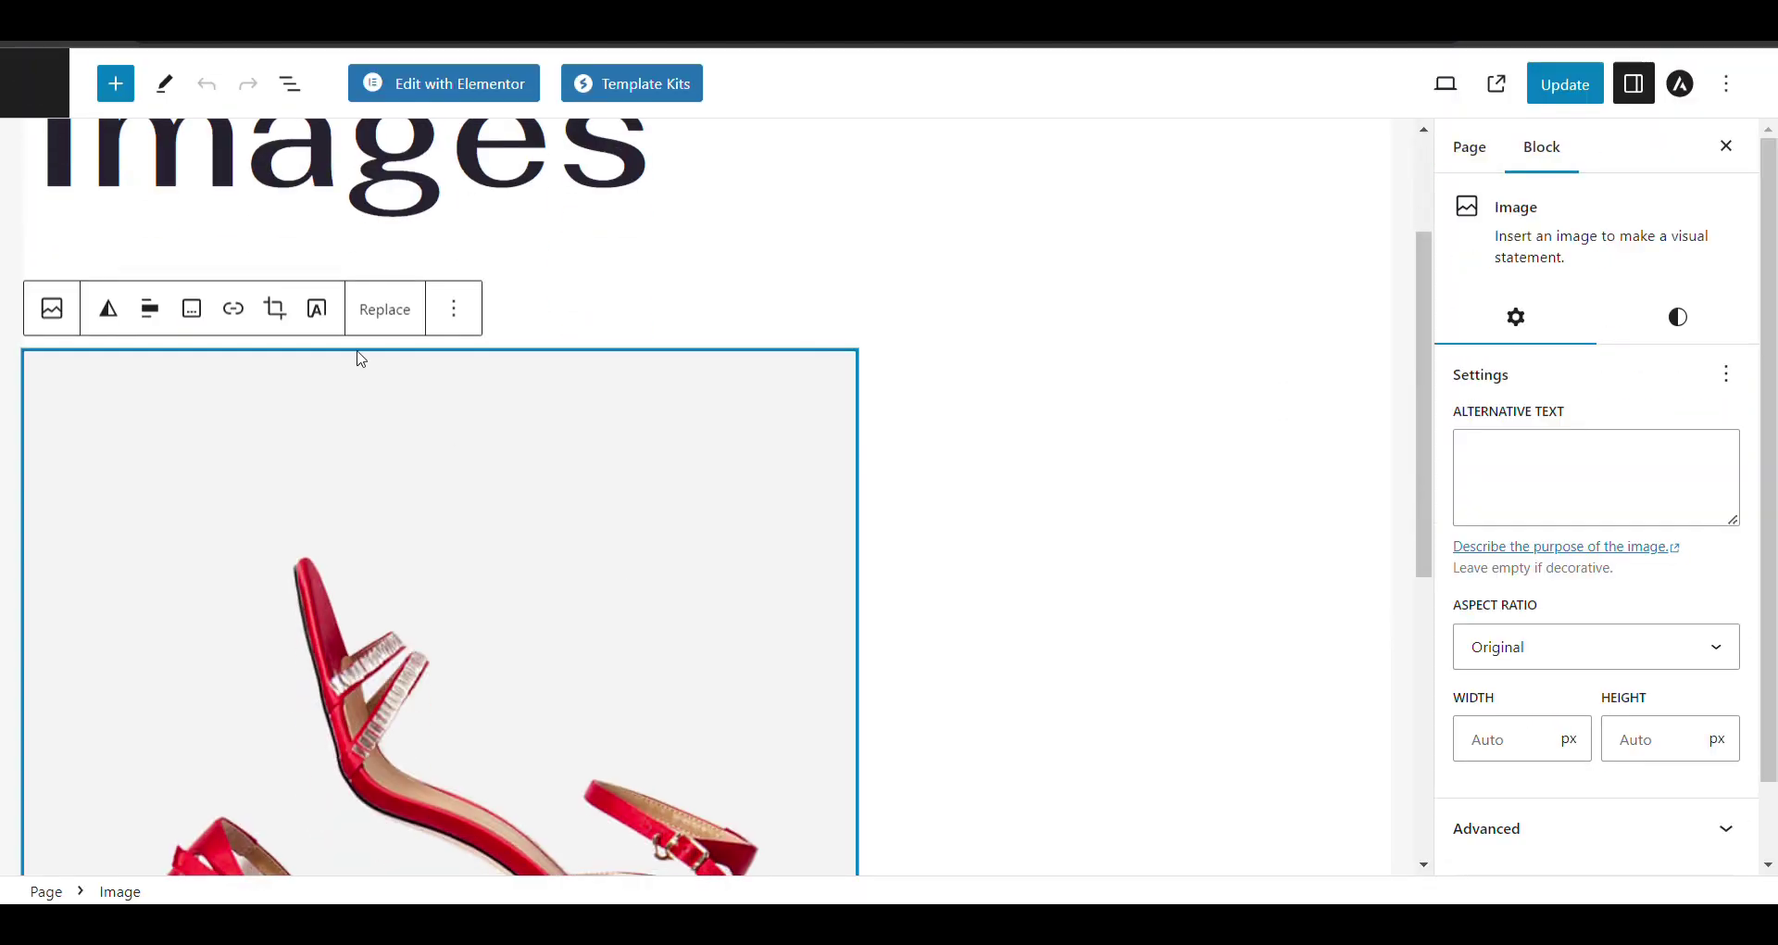
left_click(457, 312)
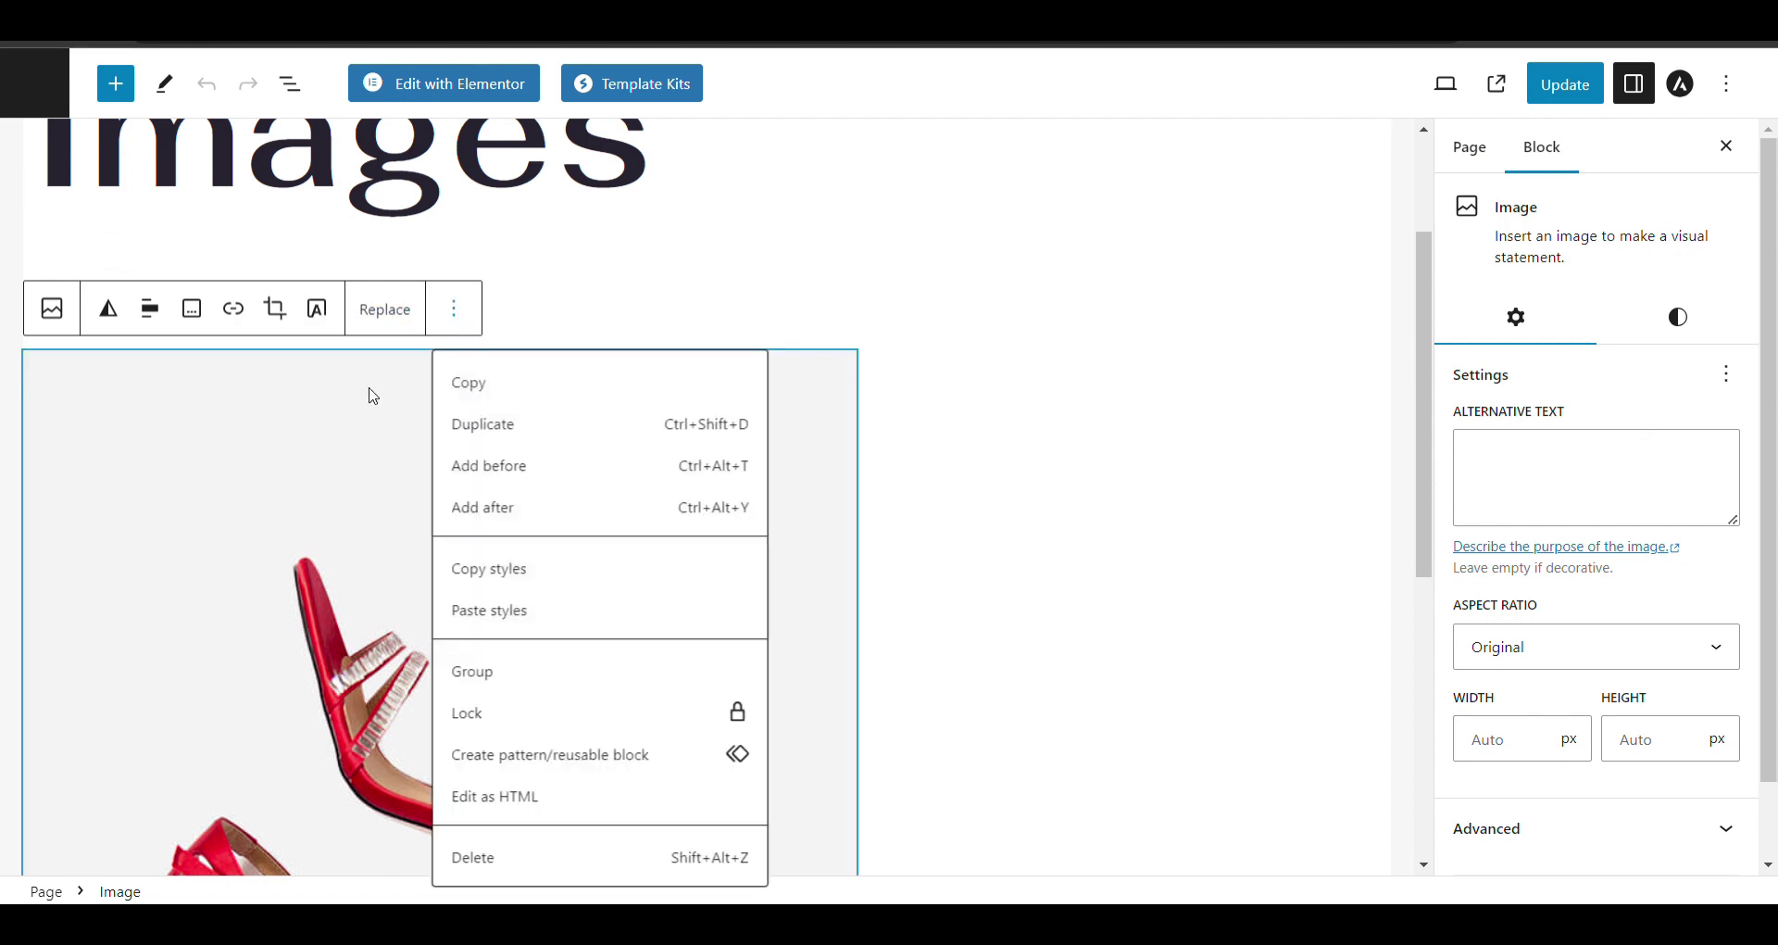
left_click(266, 483)
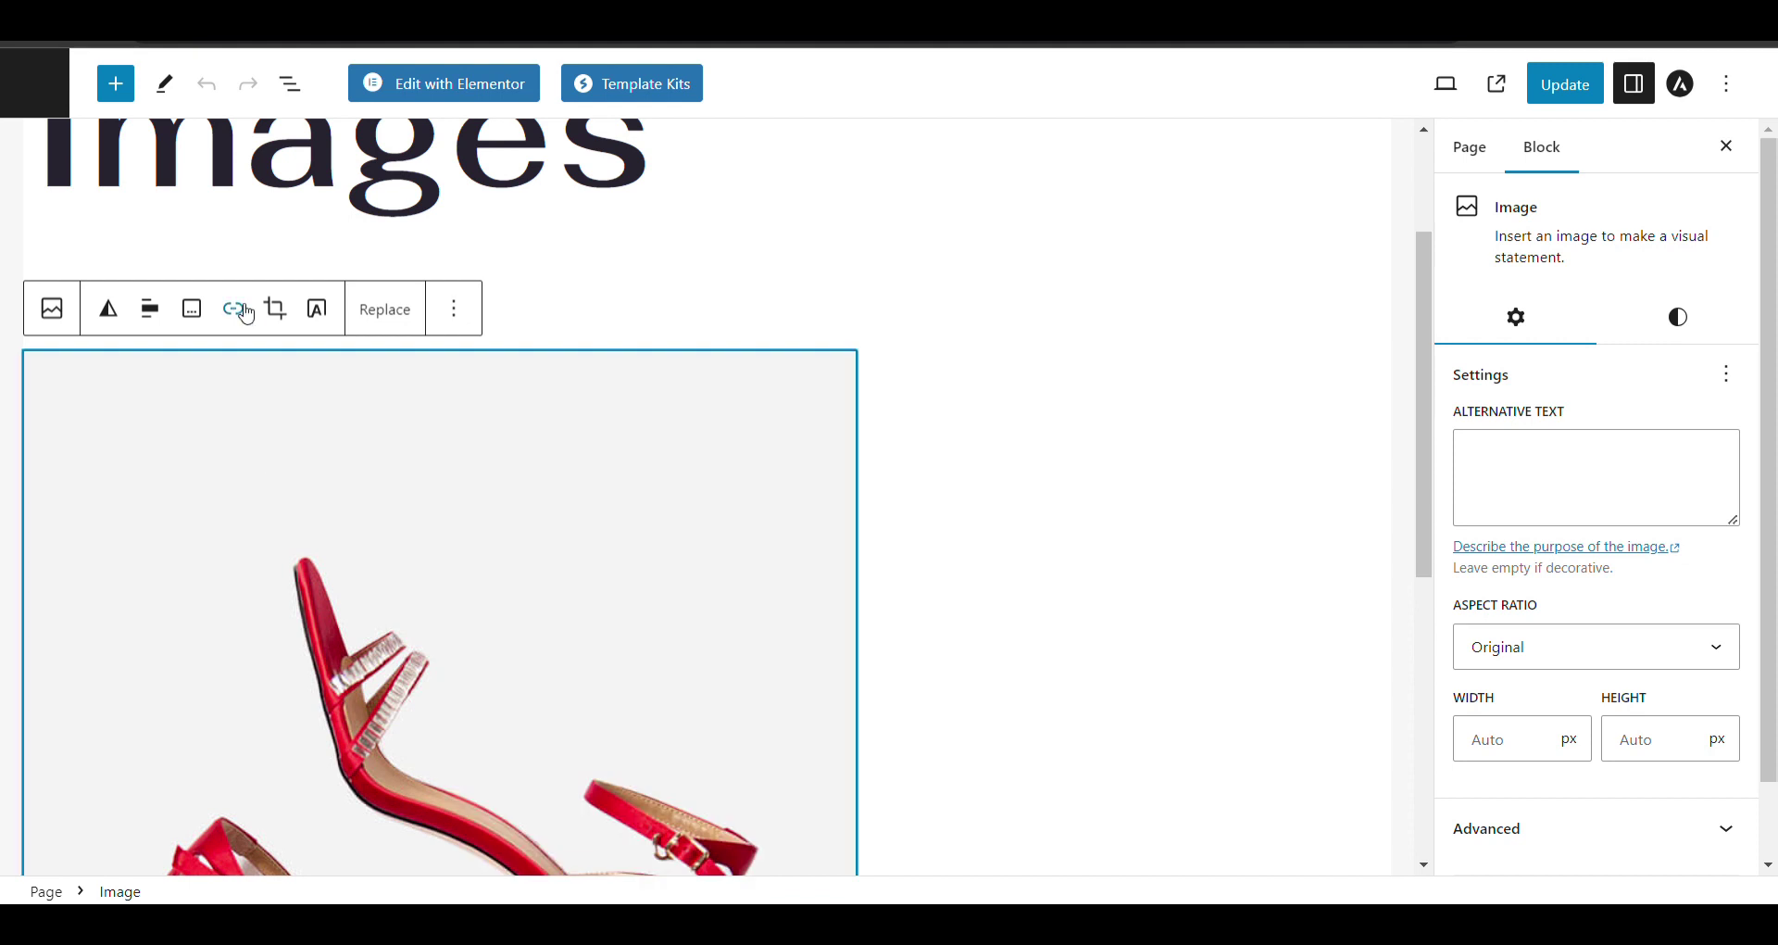
left_click(246, 313)
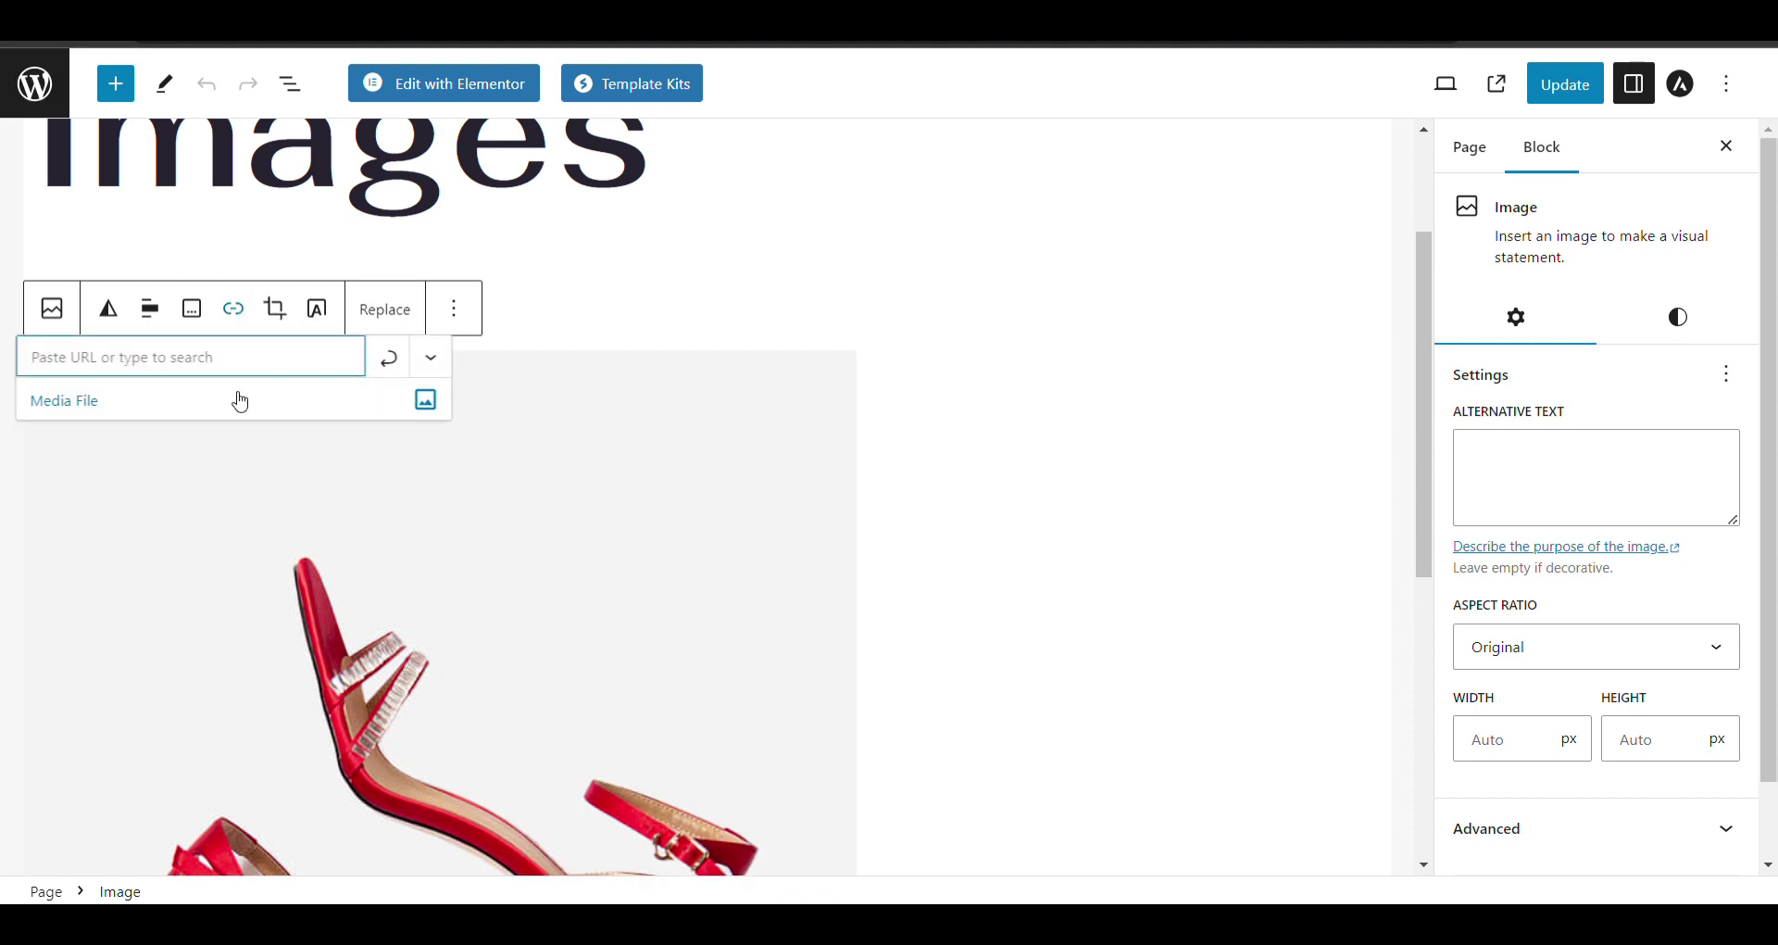
left_click(153, 401)
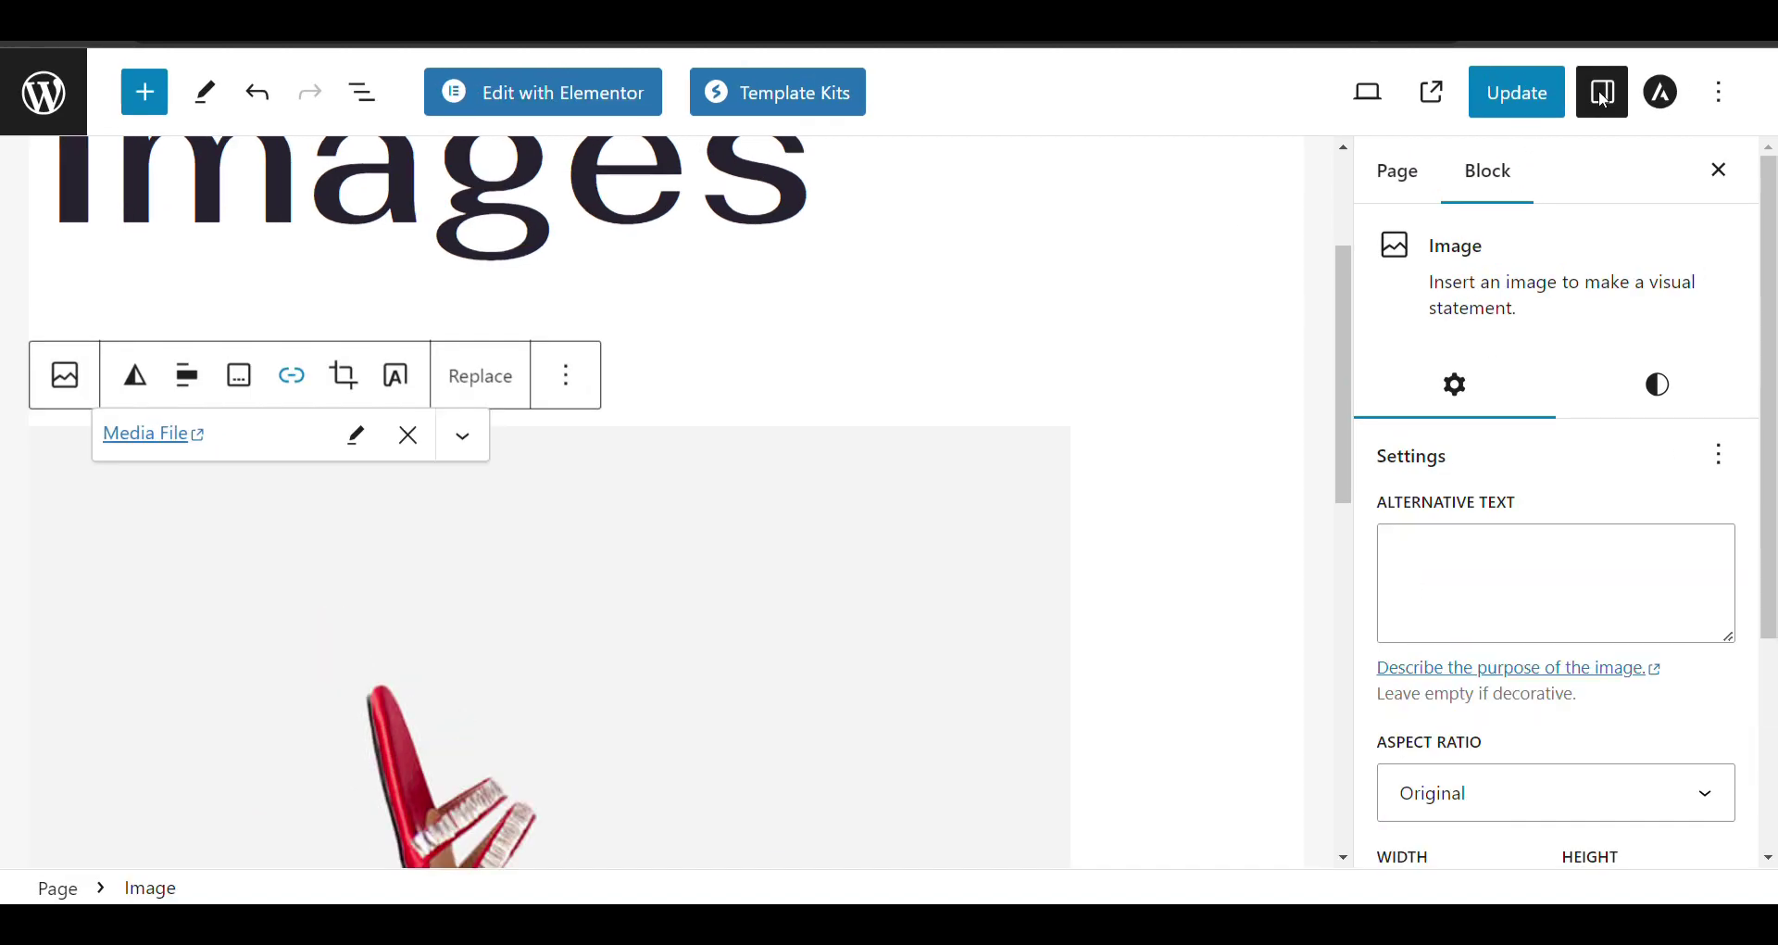
Step: Update the Images page and view the sandals picture on the live page
left_click(1537, 116)
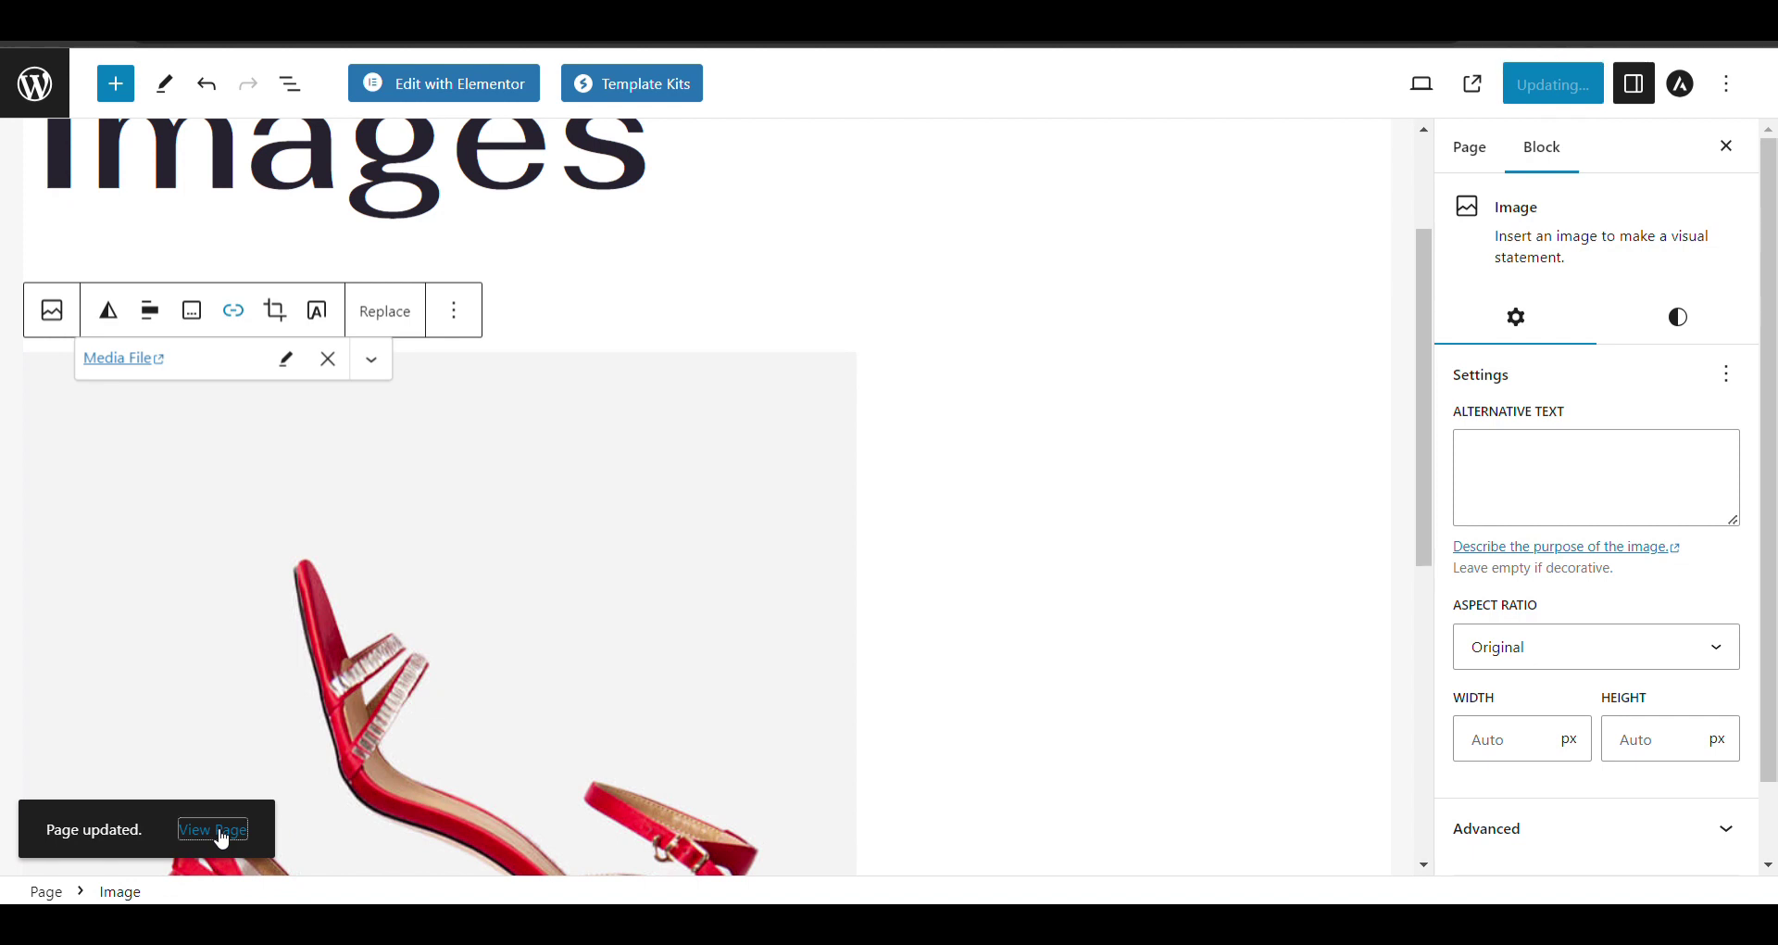
left_click(215, 829)
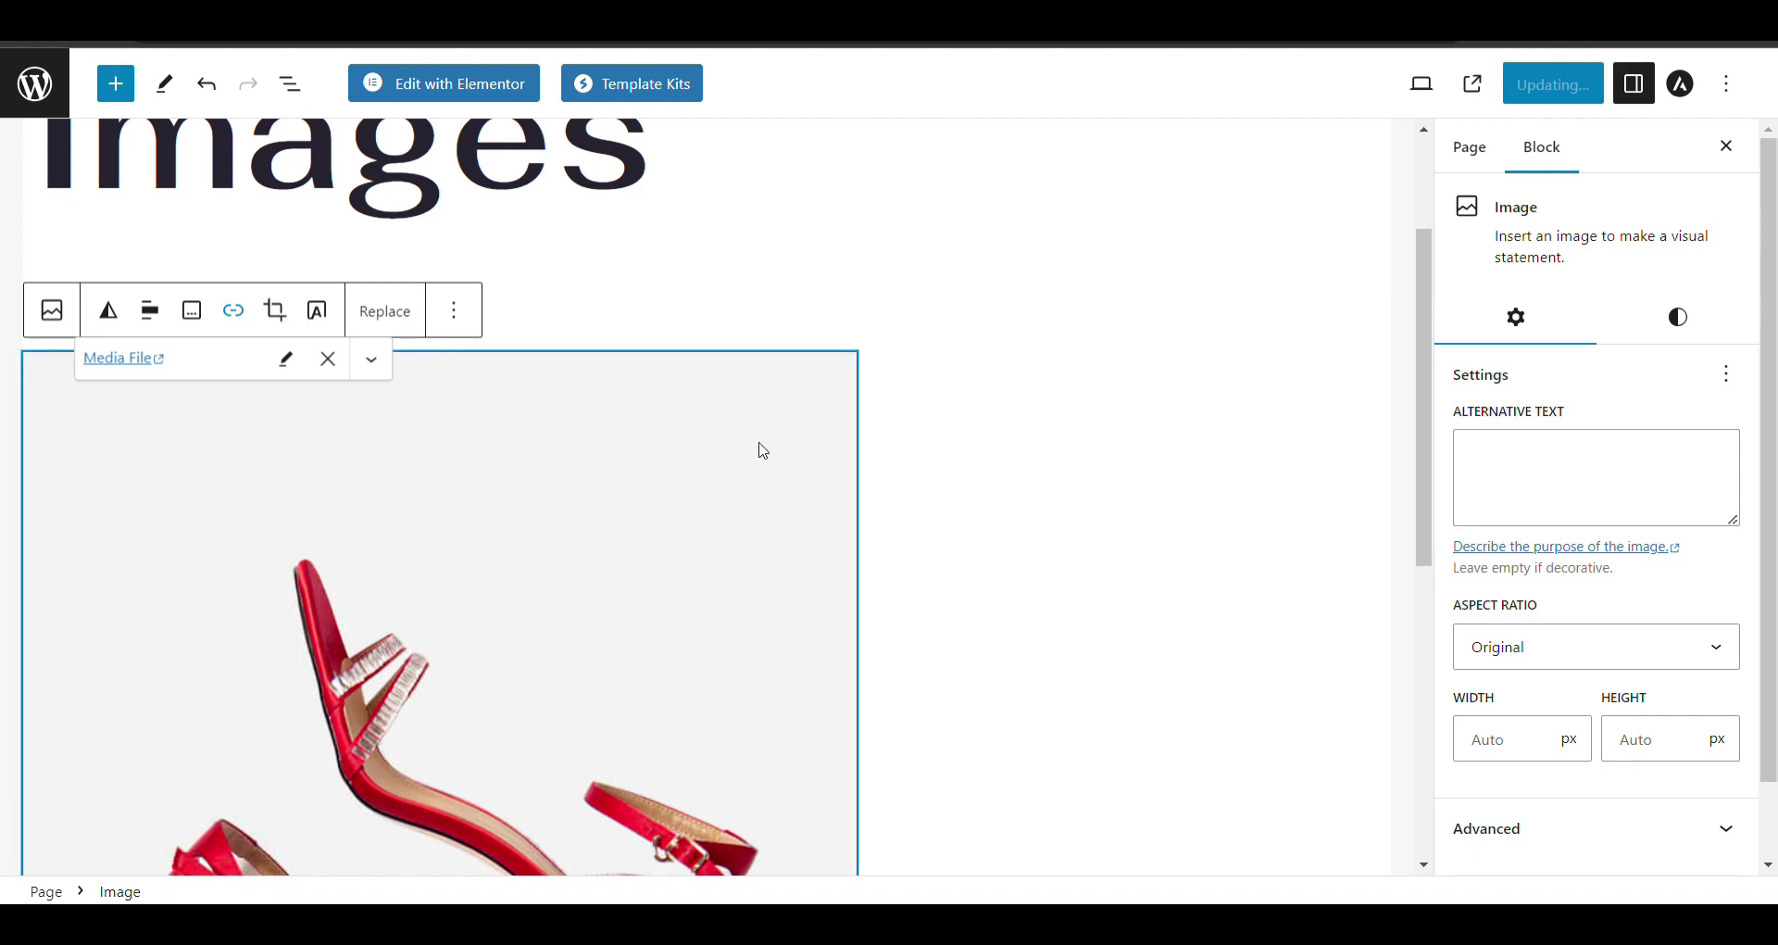
scroll(758, 448, "down", 4)
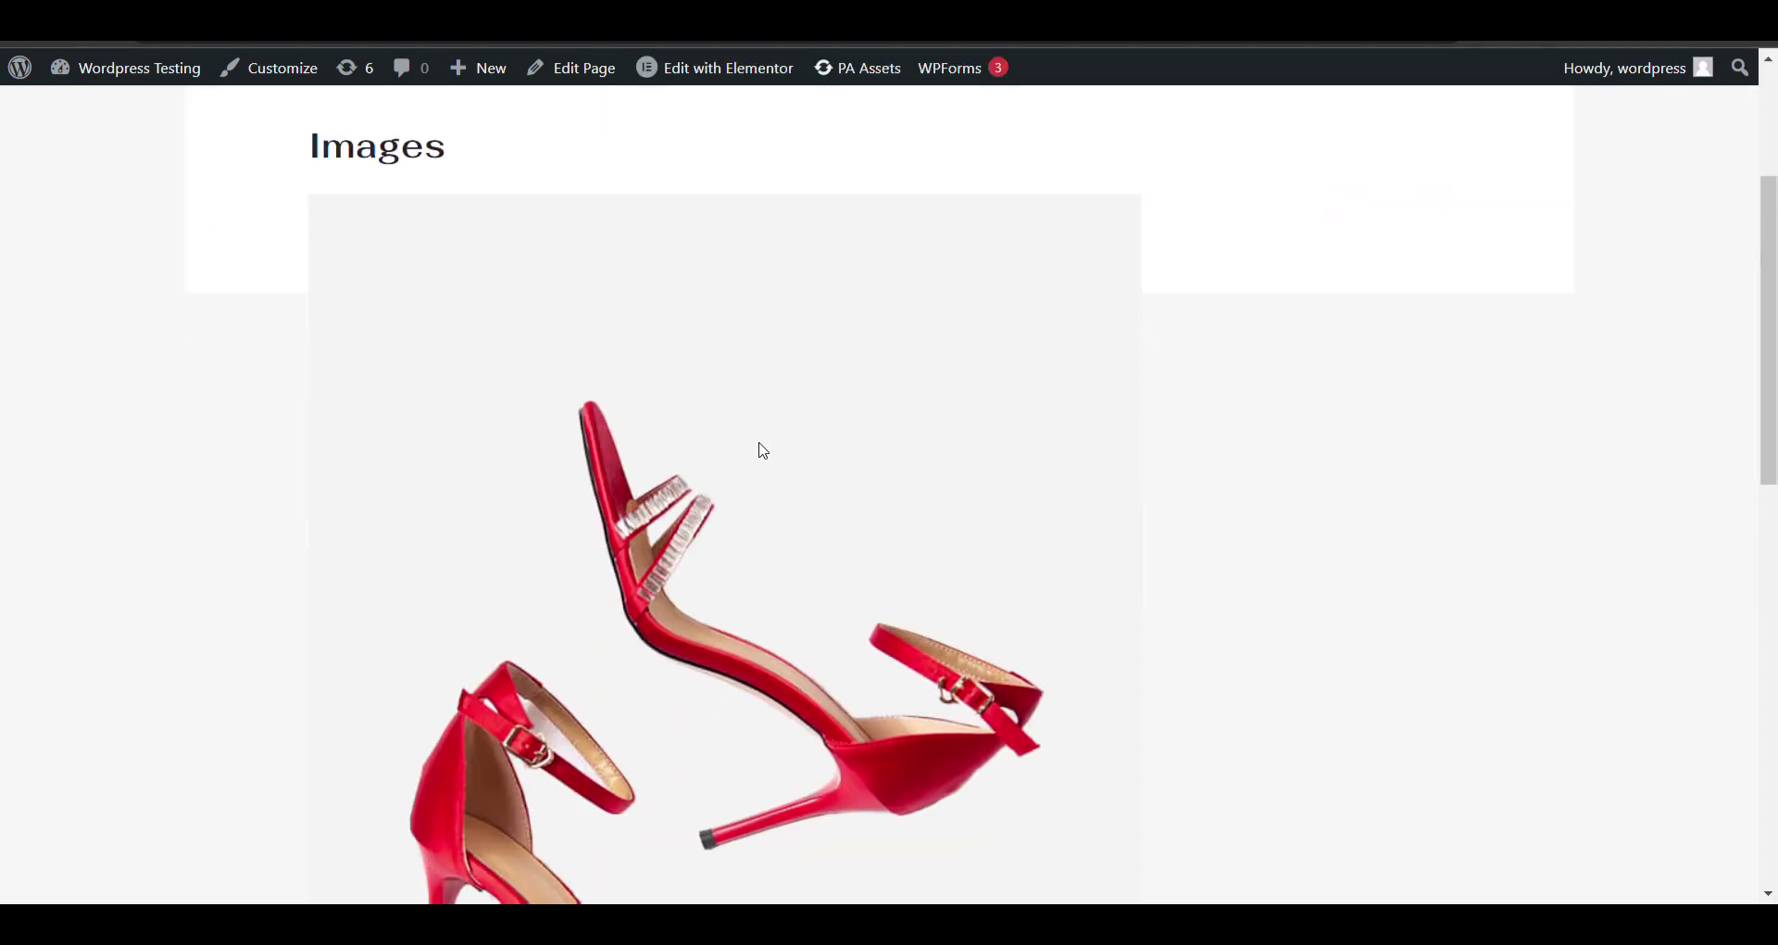
scroll(732, 556, "down", 2)
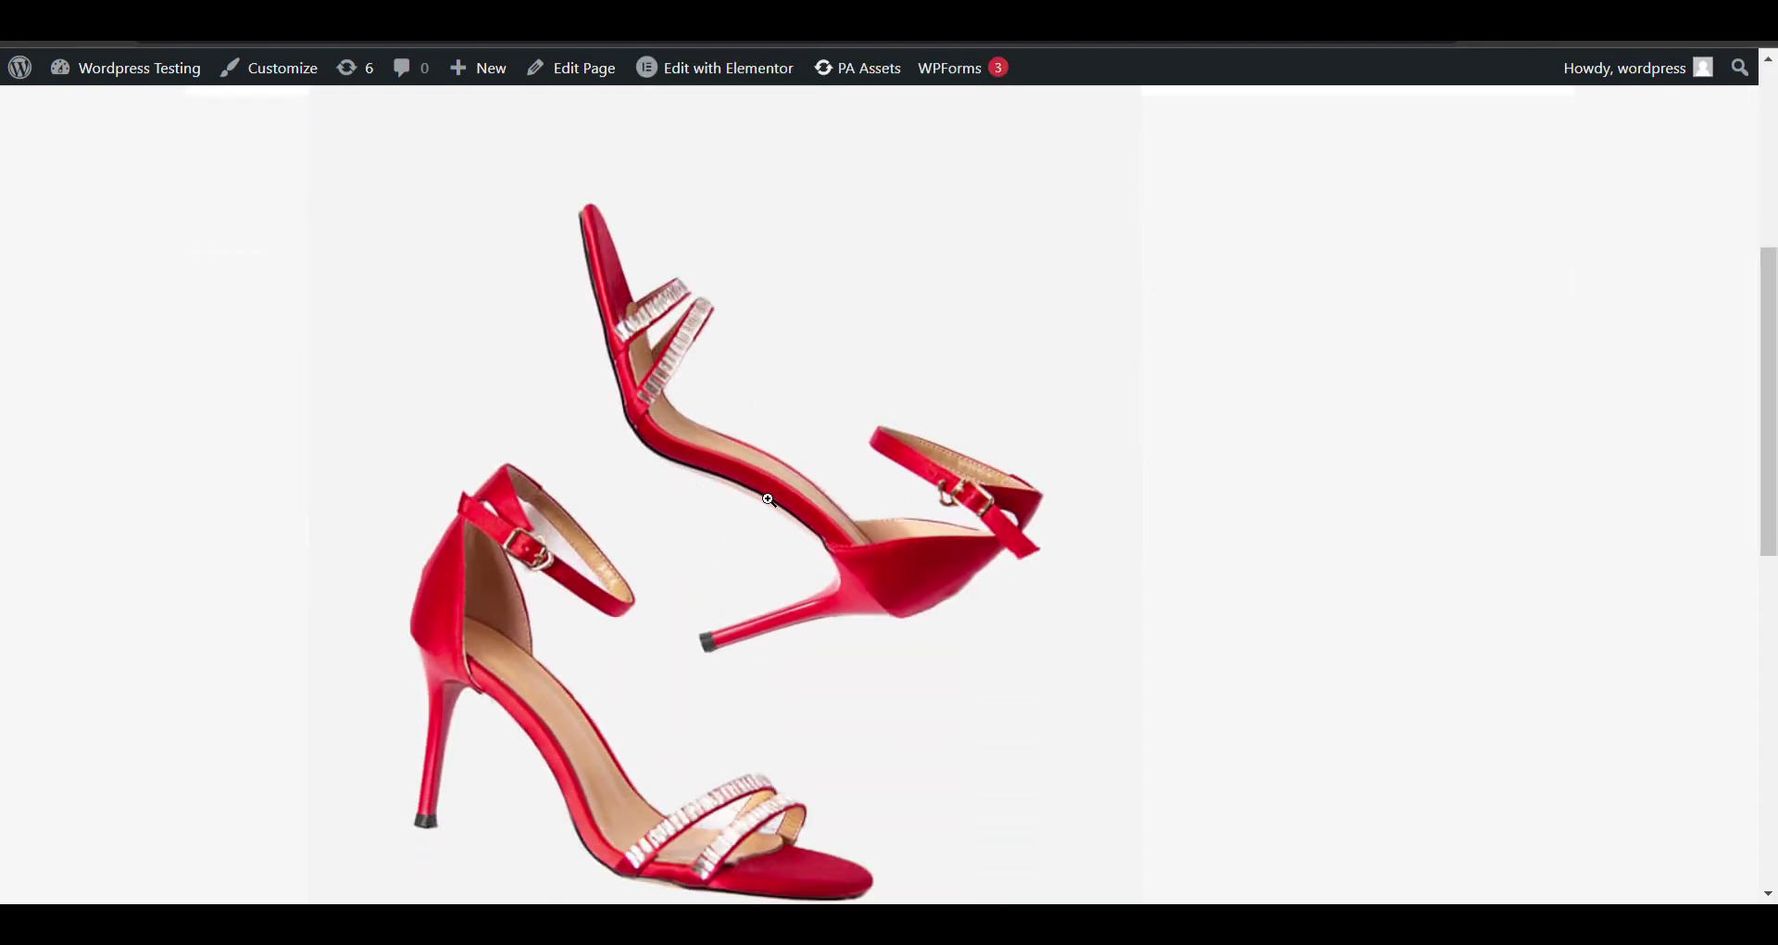
Step: Test the lightbox on the live Images page by repeatedly opening and closing the enlarged sandals picture
left_click(769, 500)
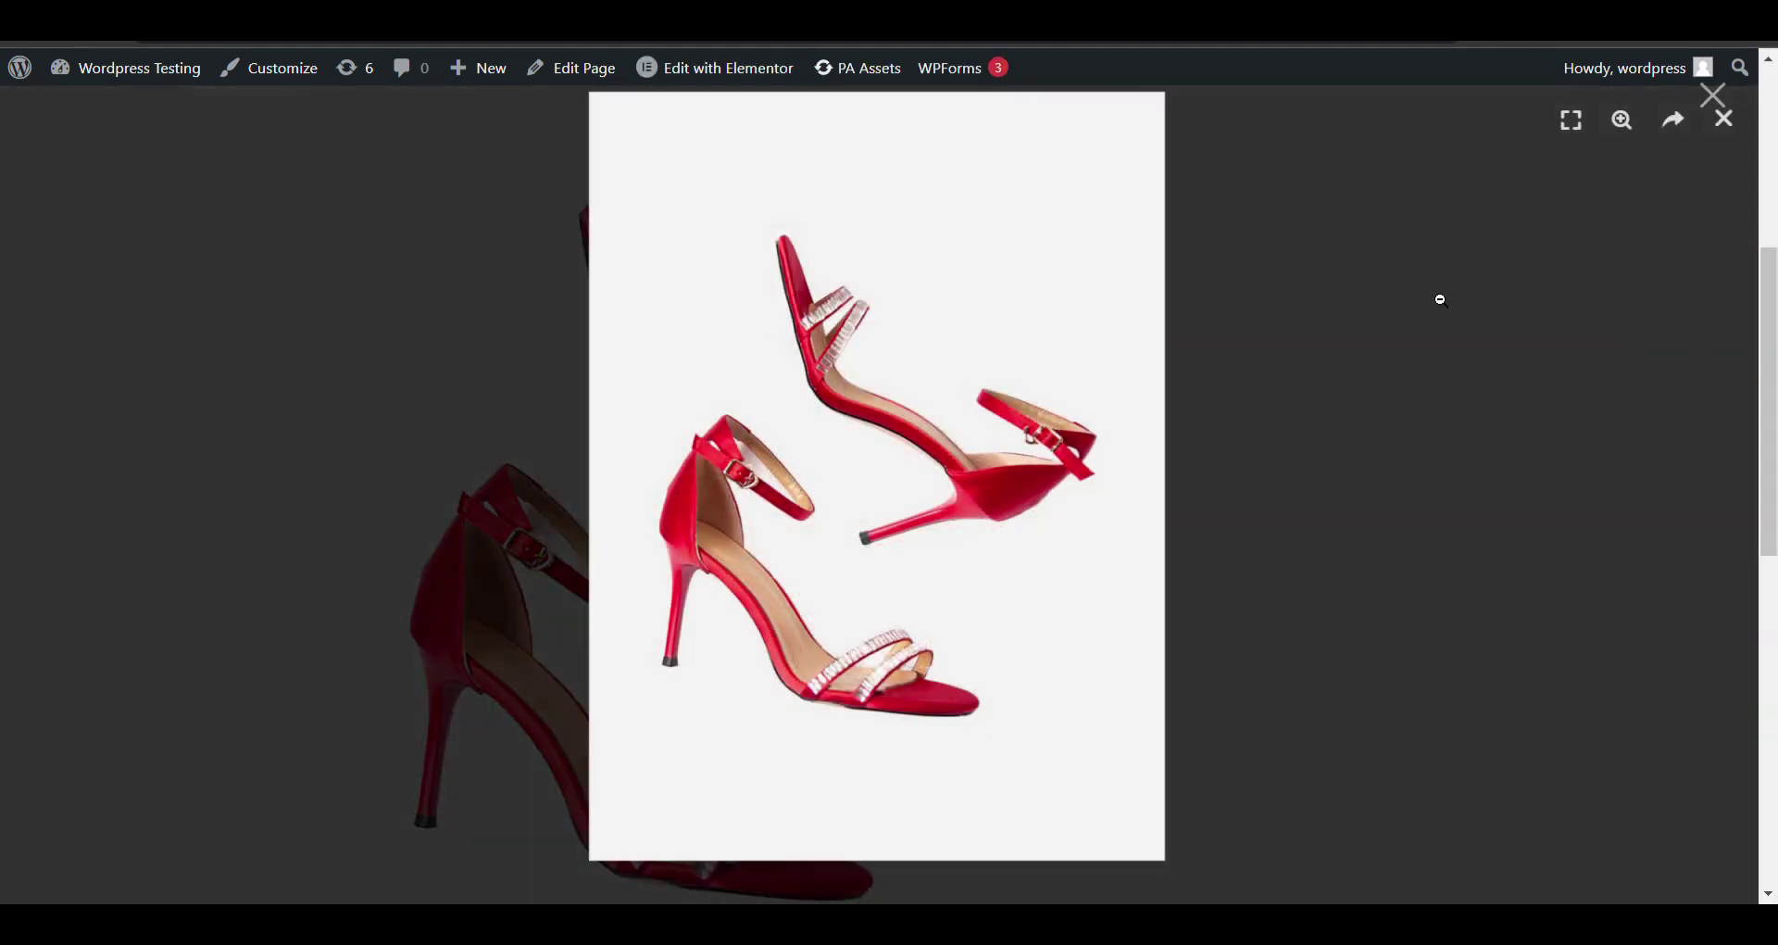
left_click(1578, 250)
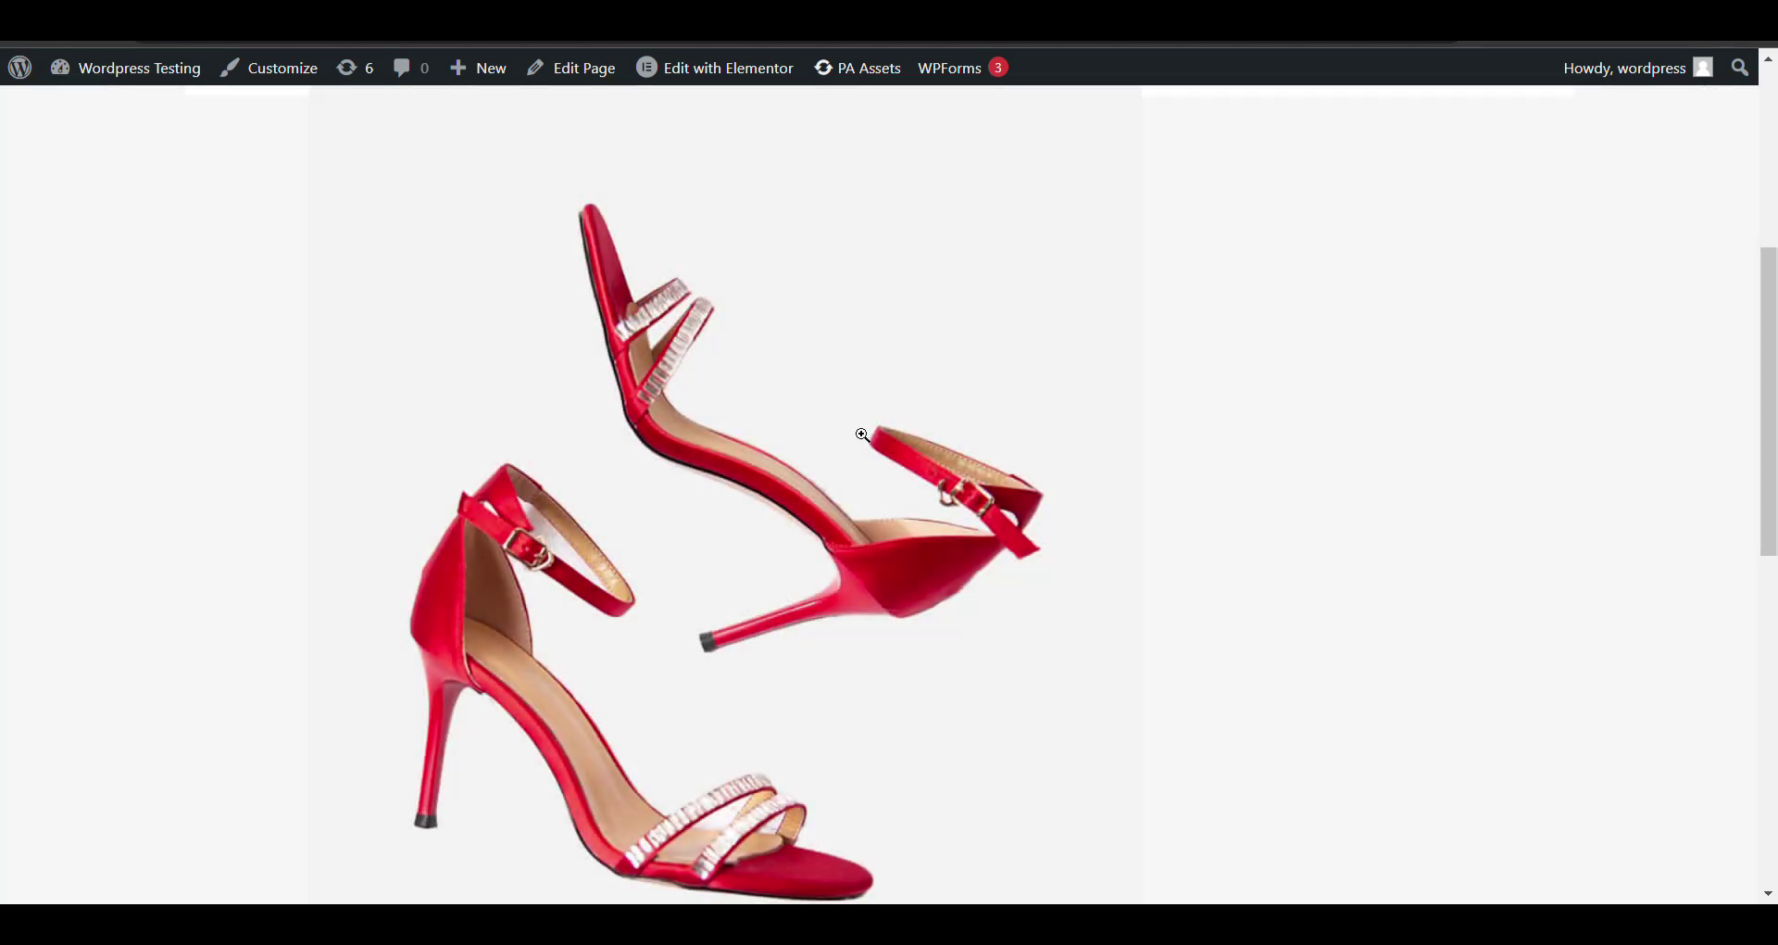
left_click(862, 438)
left_click(1403, 339)
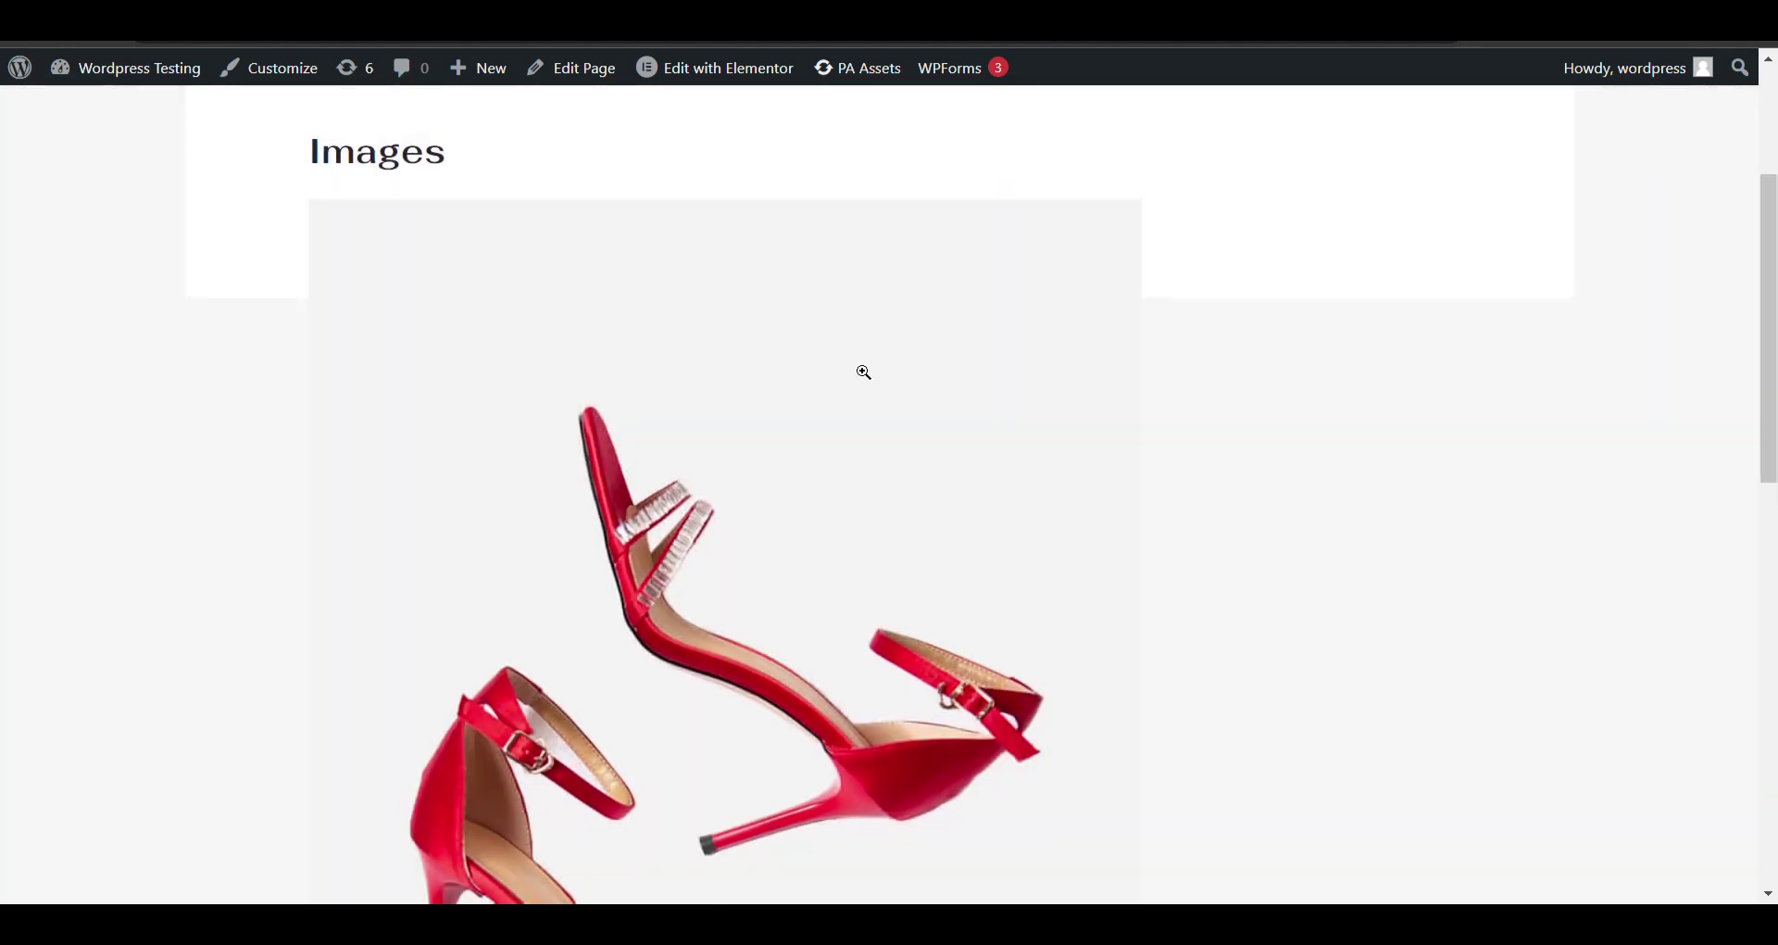
scroll(726, 172, "up", 3)
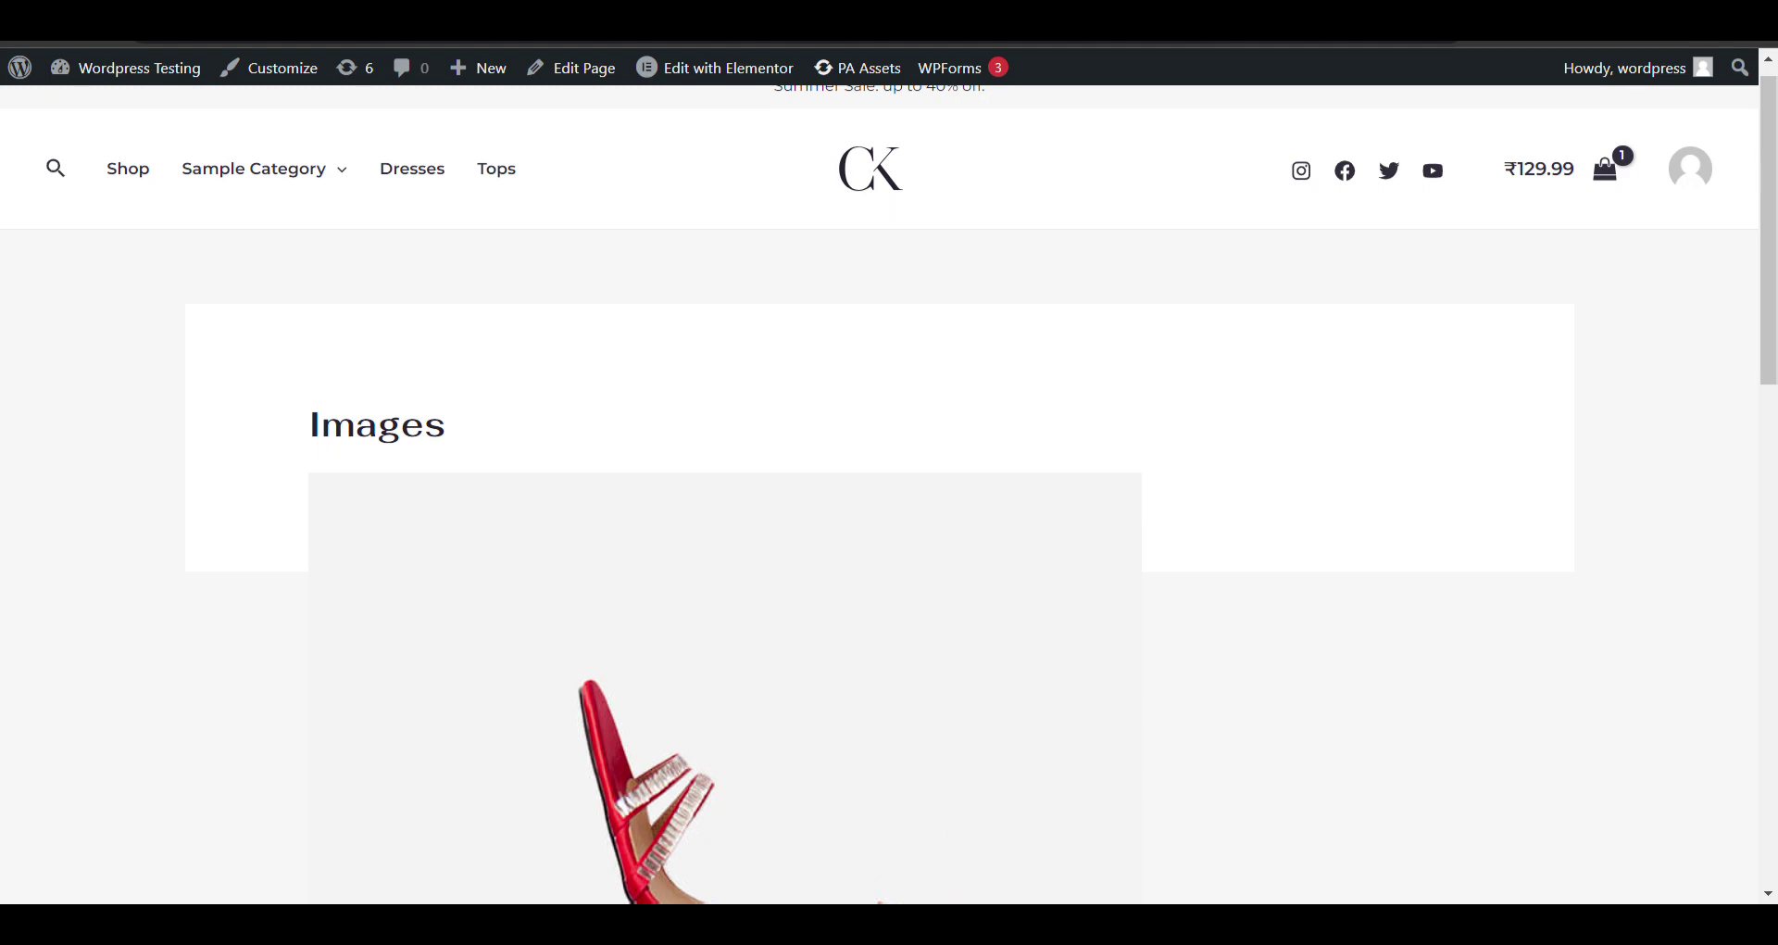
scroll(666, 494, "down", 2)
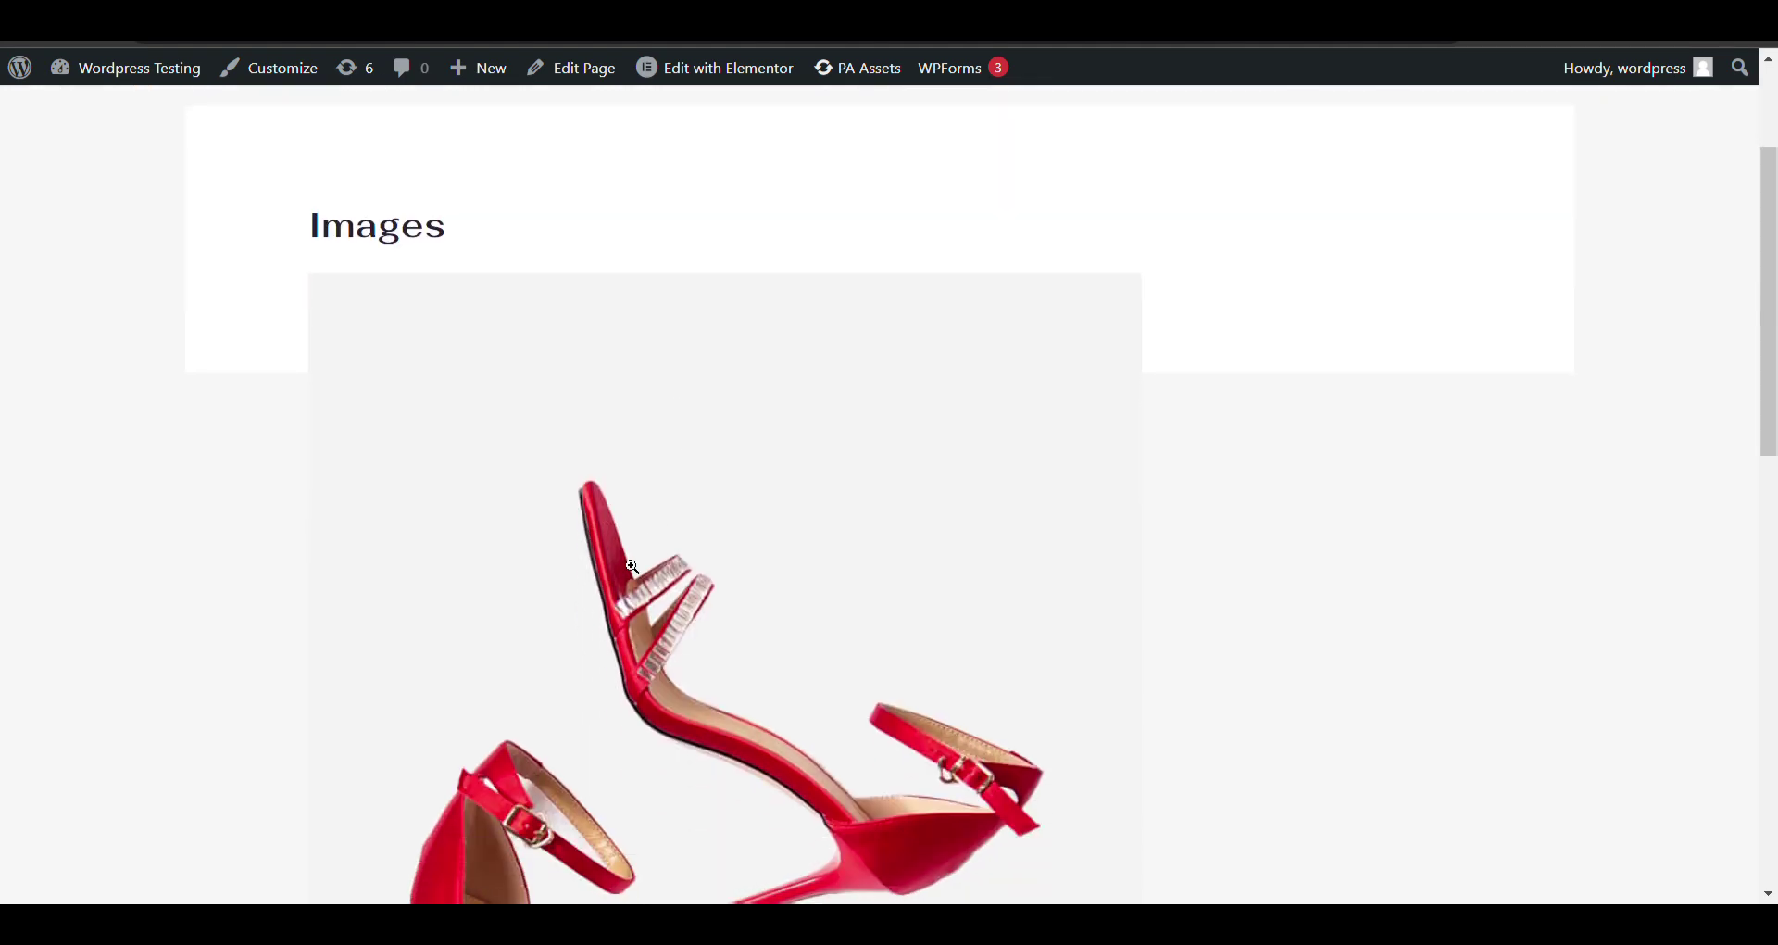
left_click(633, 566)
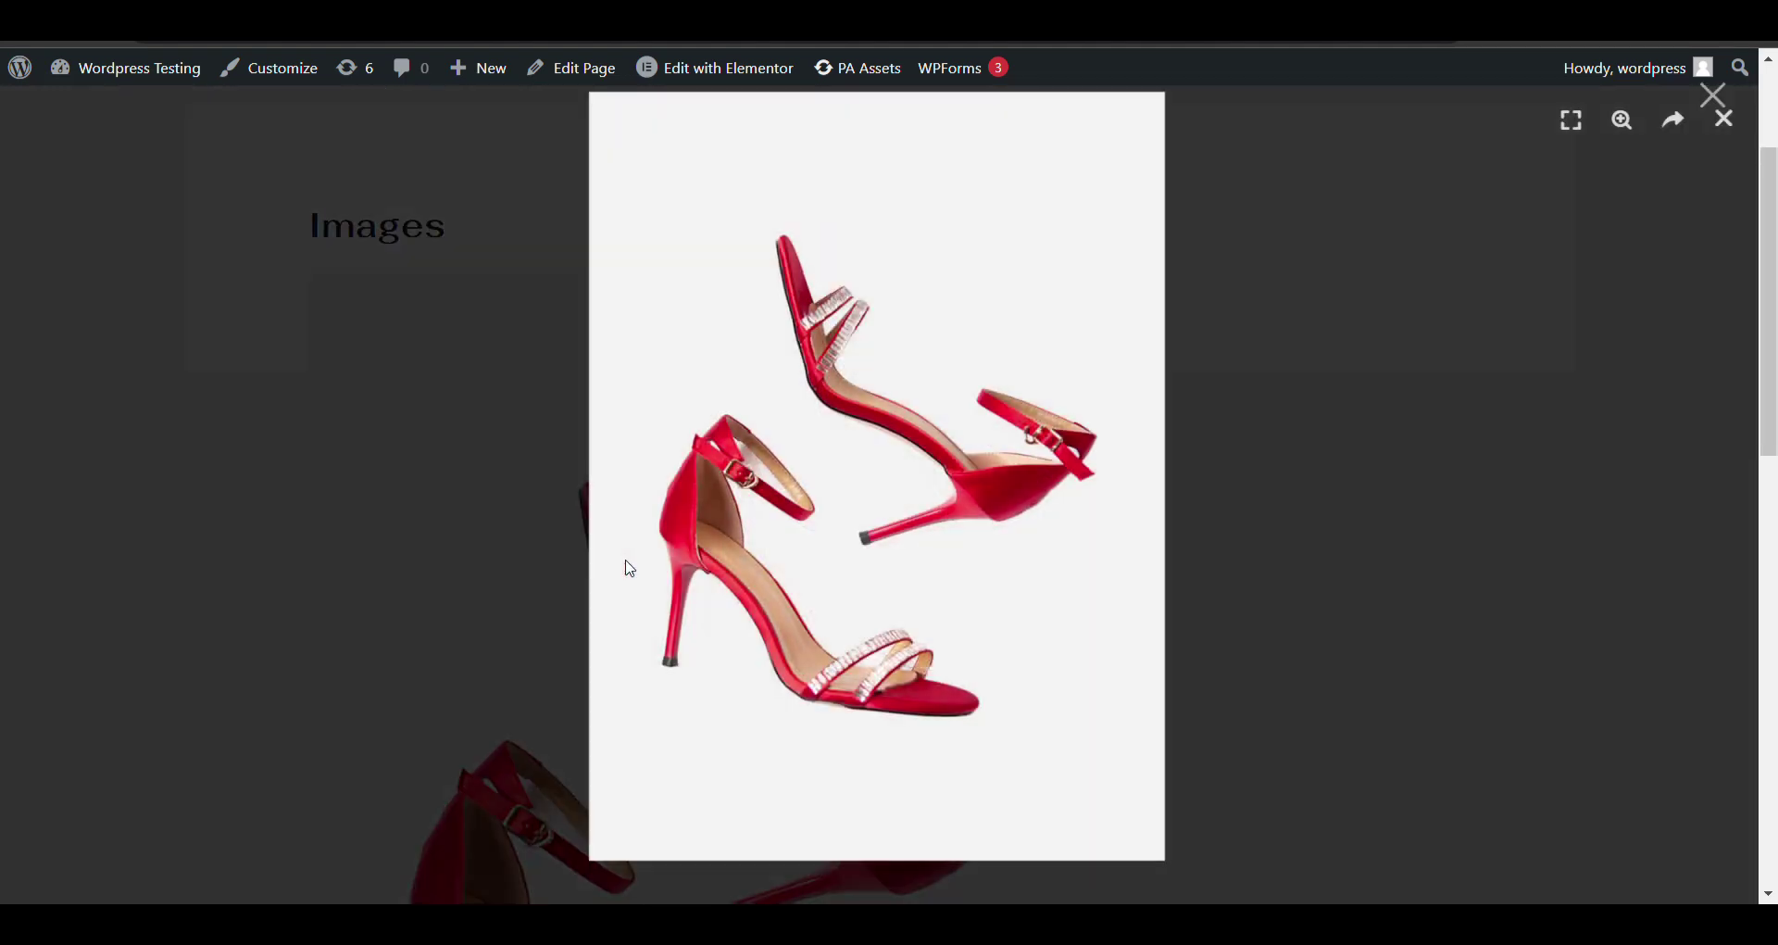
left_click(237, 506)
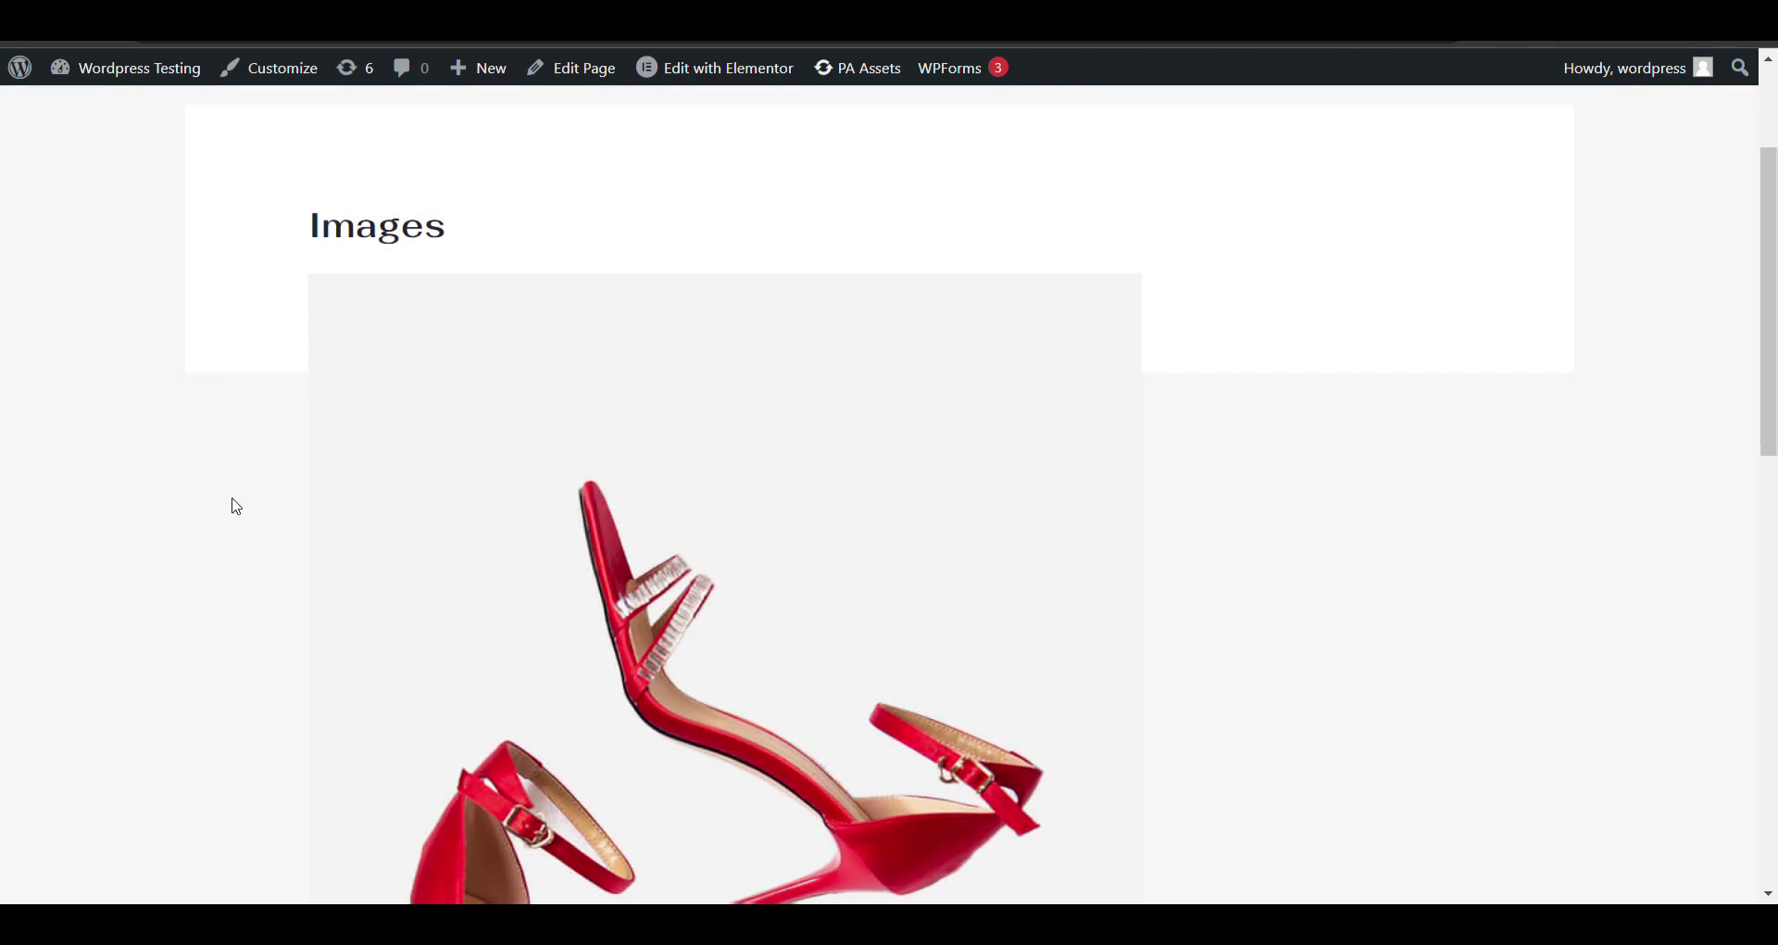
left_click(655, 449)
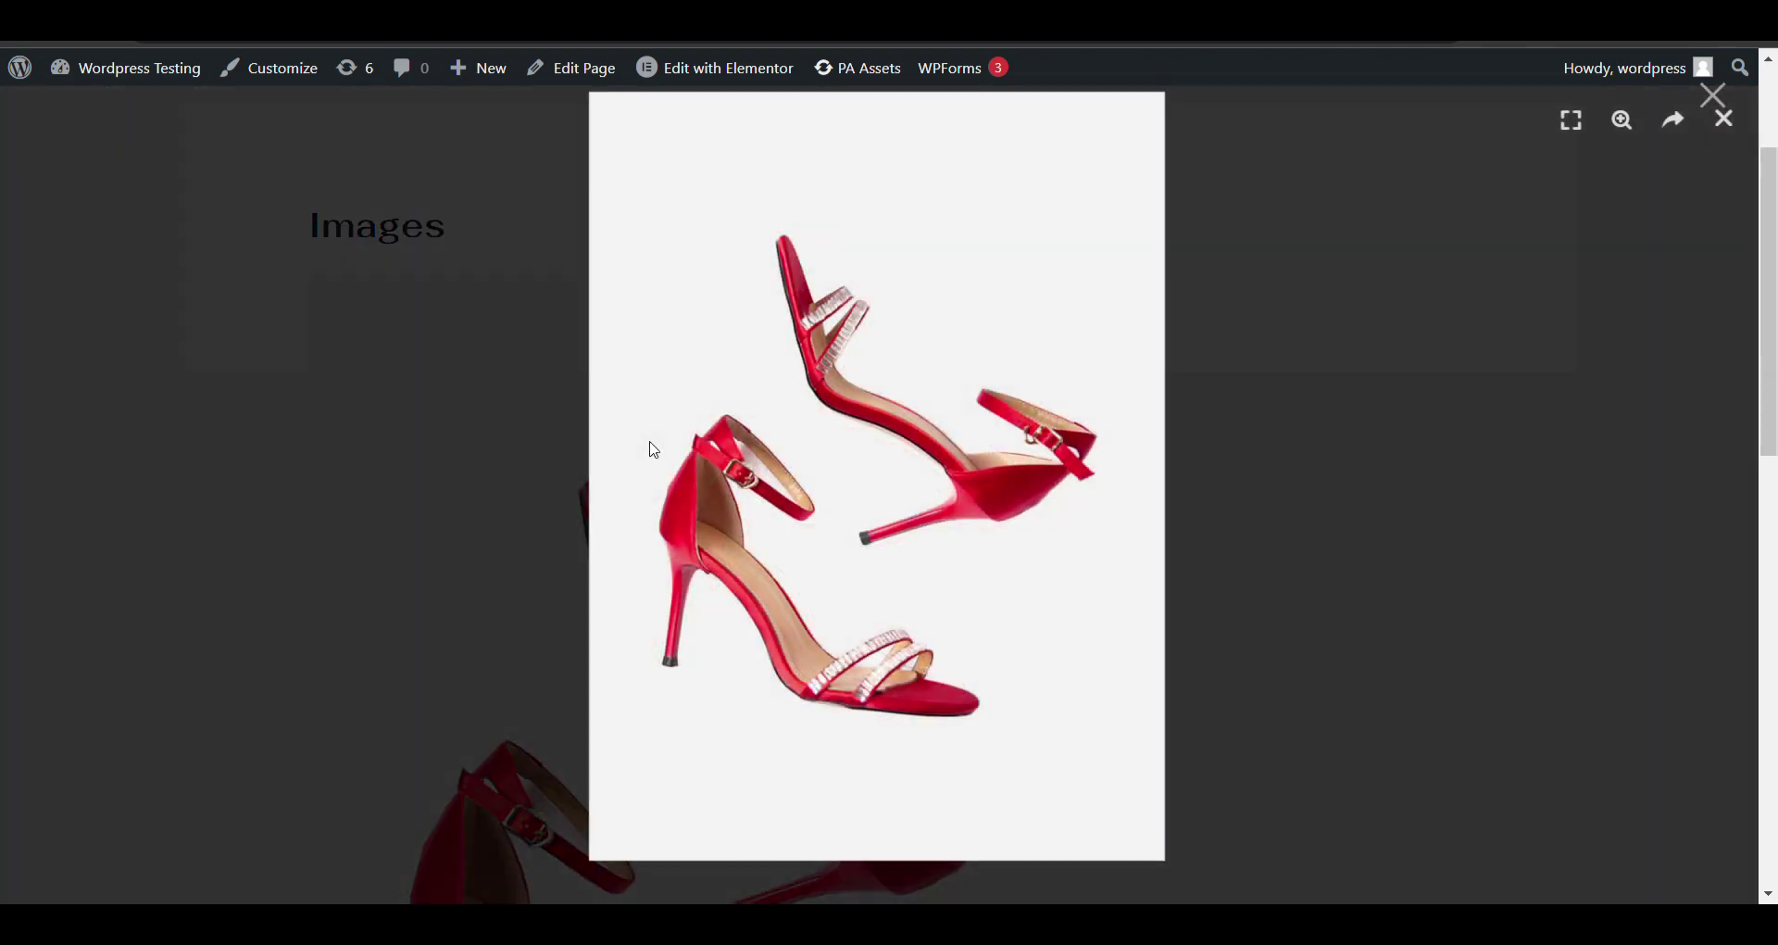
left_click(446, 444)
scroll(710, 377, "up", 3)
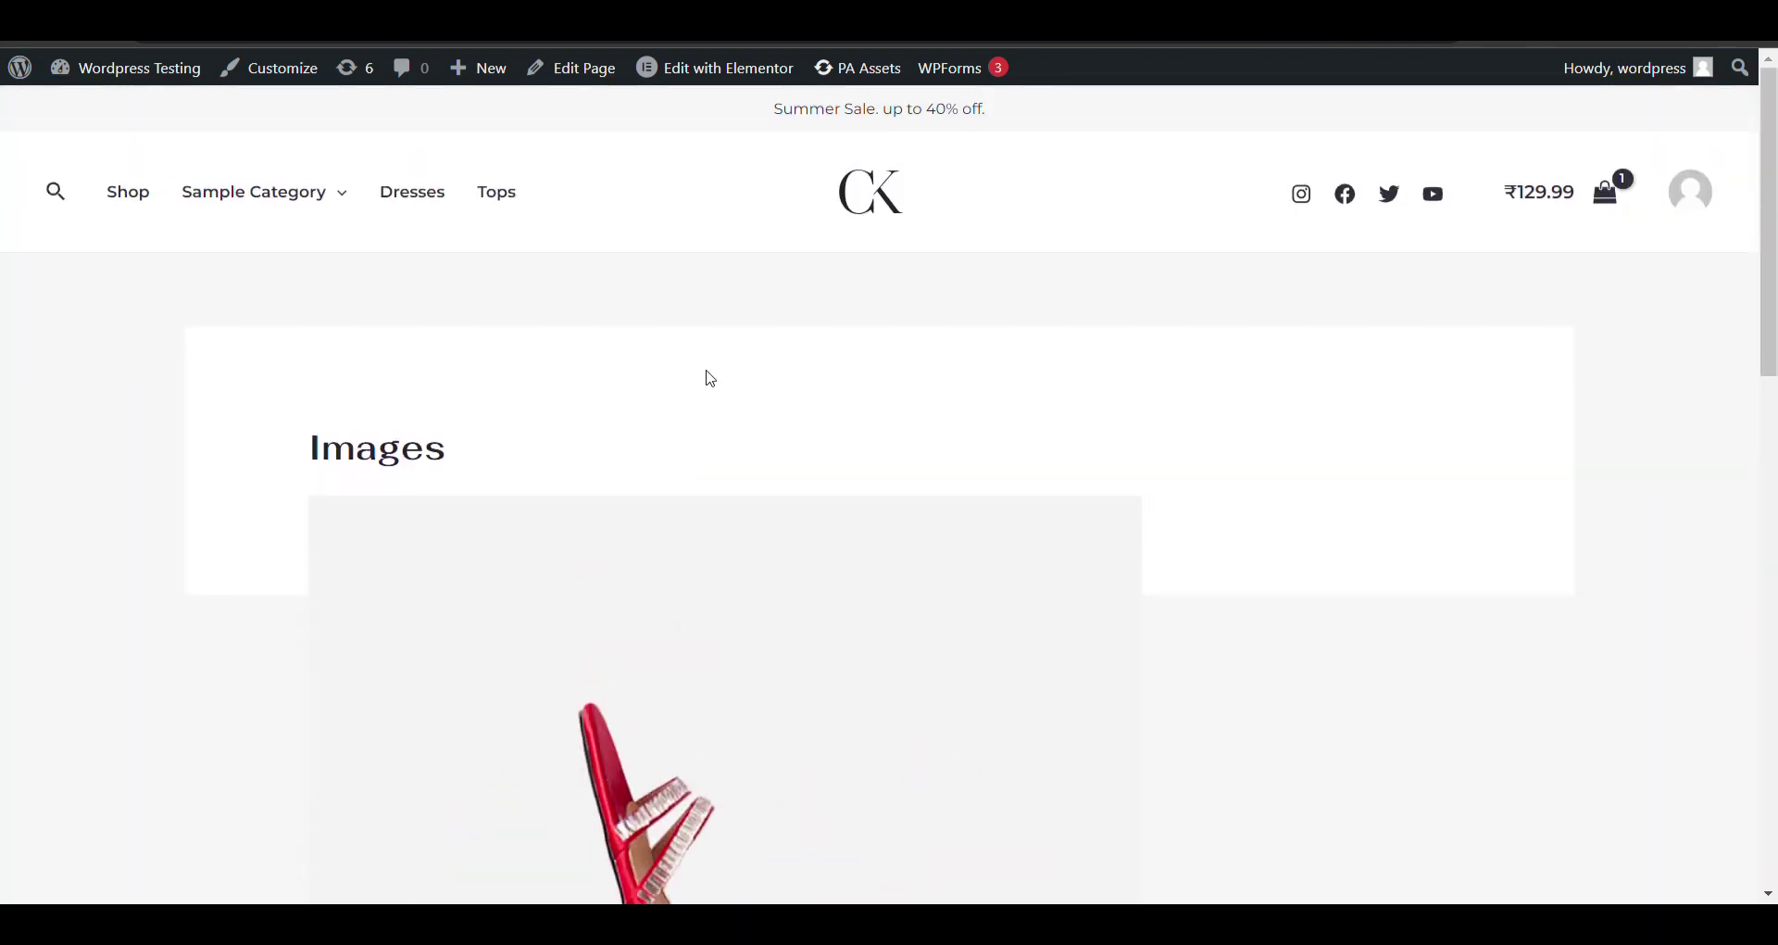
Step: Return to the WordPress dashboard and open the product Eterna long dress black for editing from the list of all products
mouse_move(140, 87)
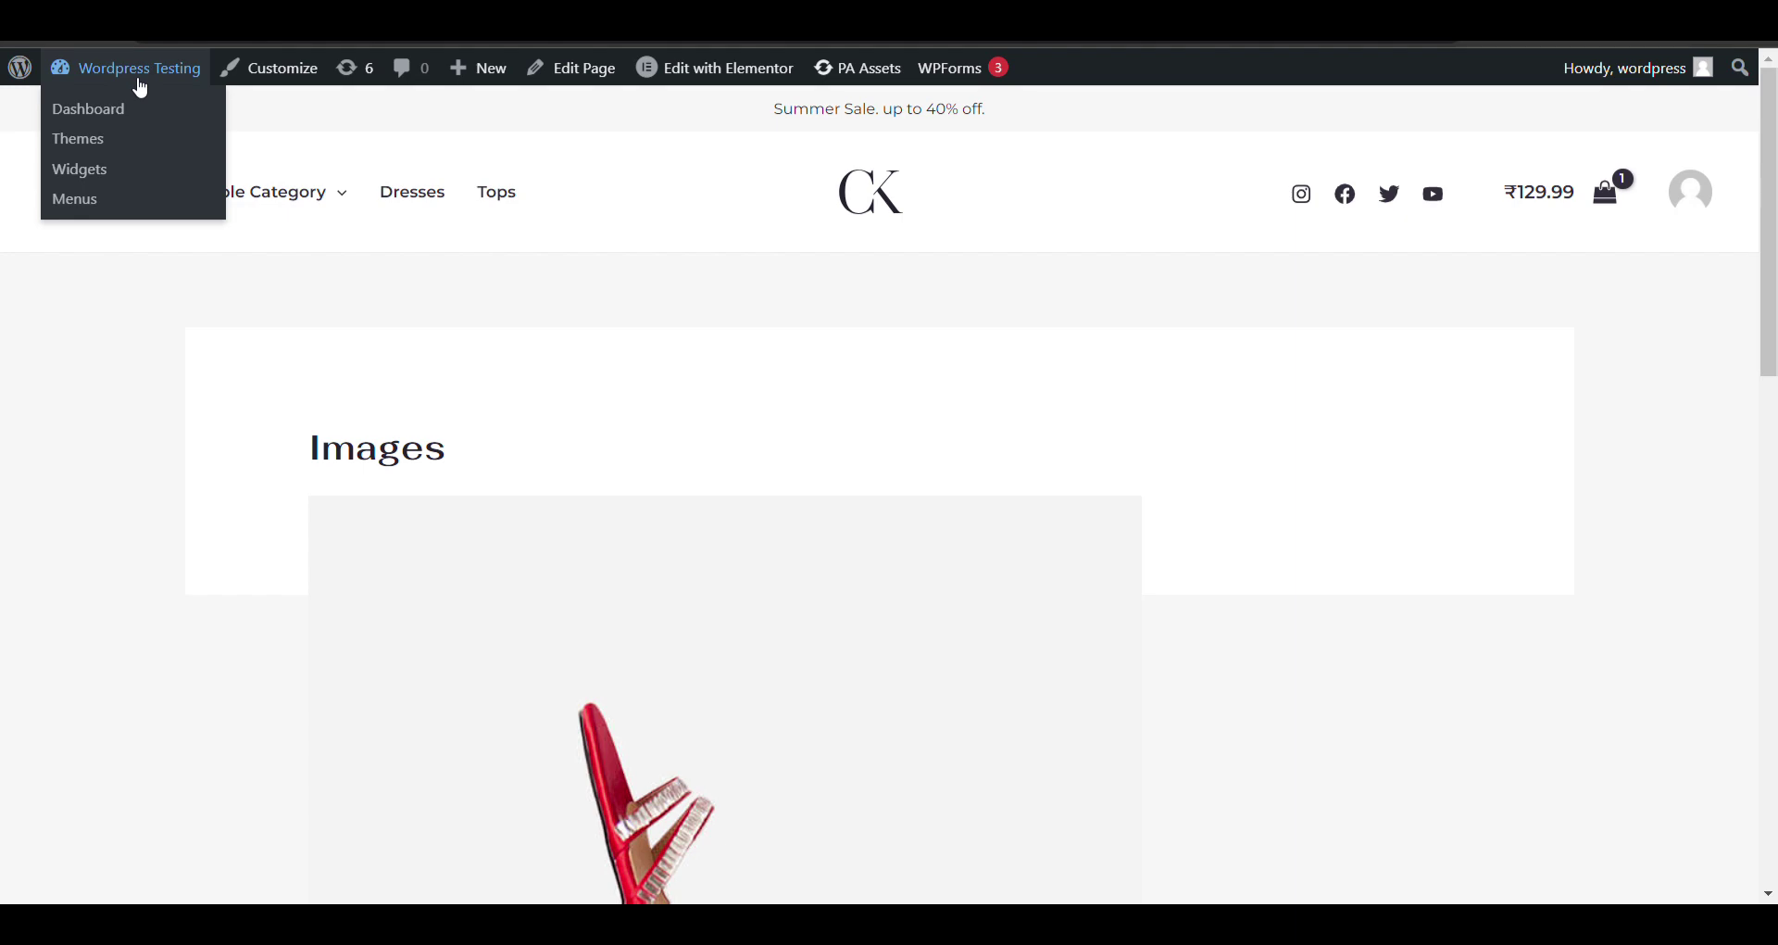
left_click(140, 87)
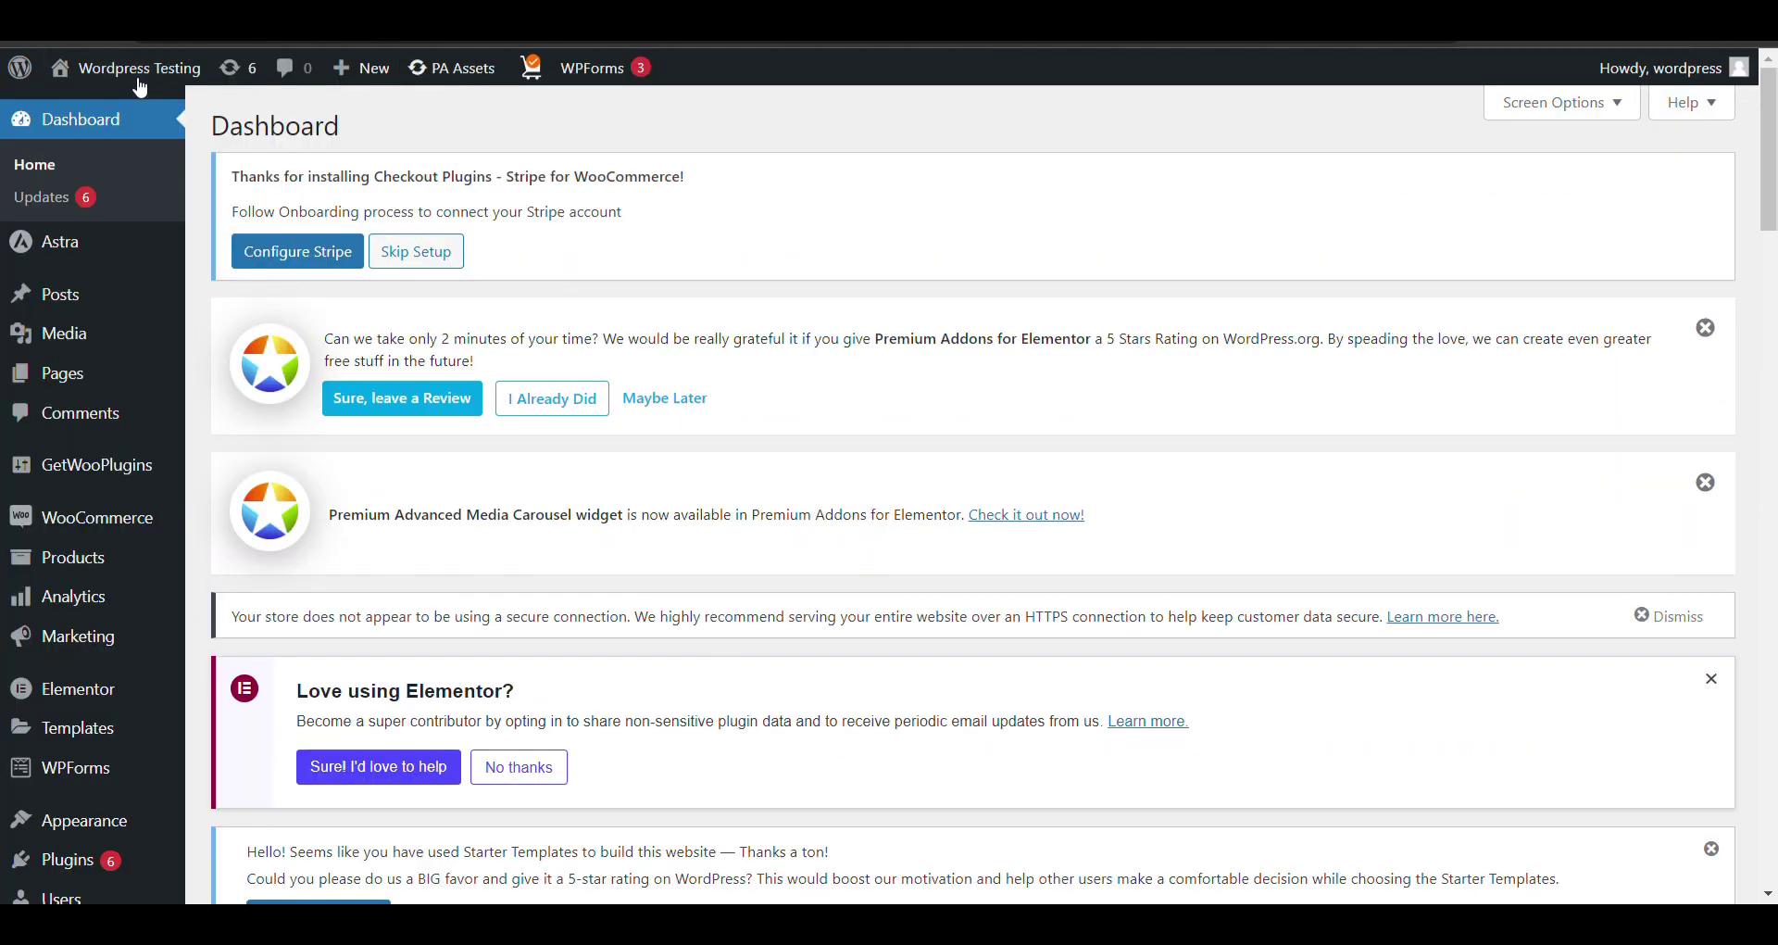
mouse_move(54, 324)
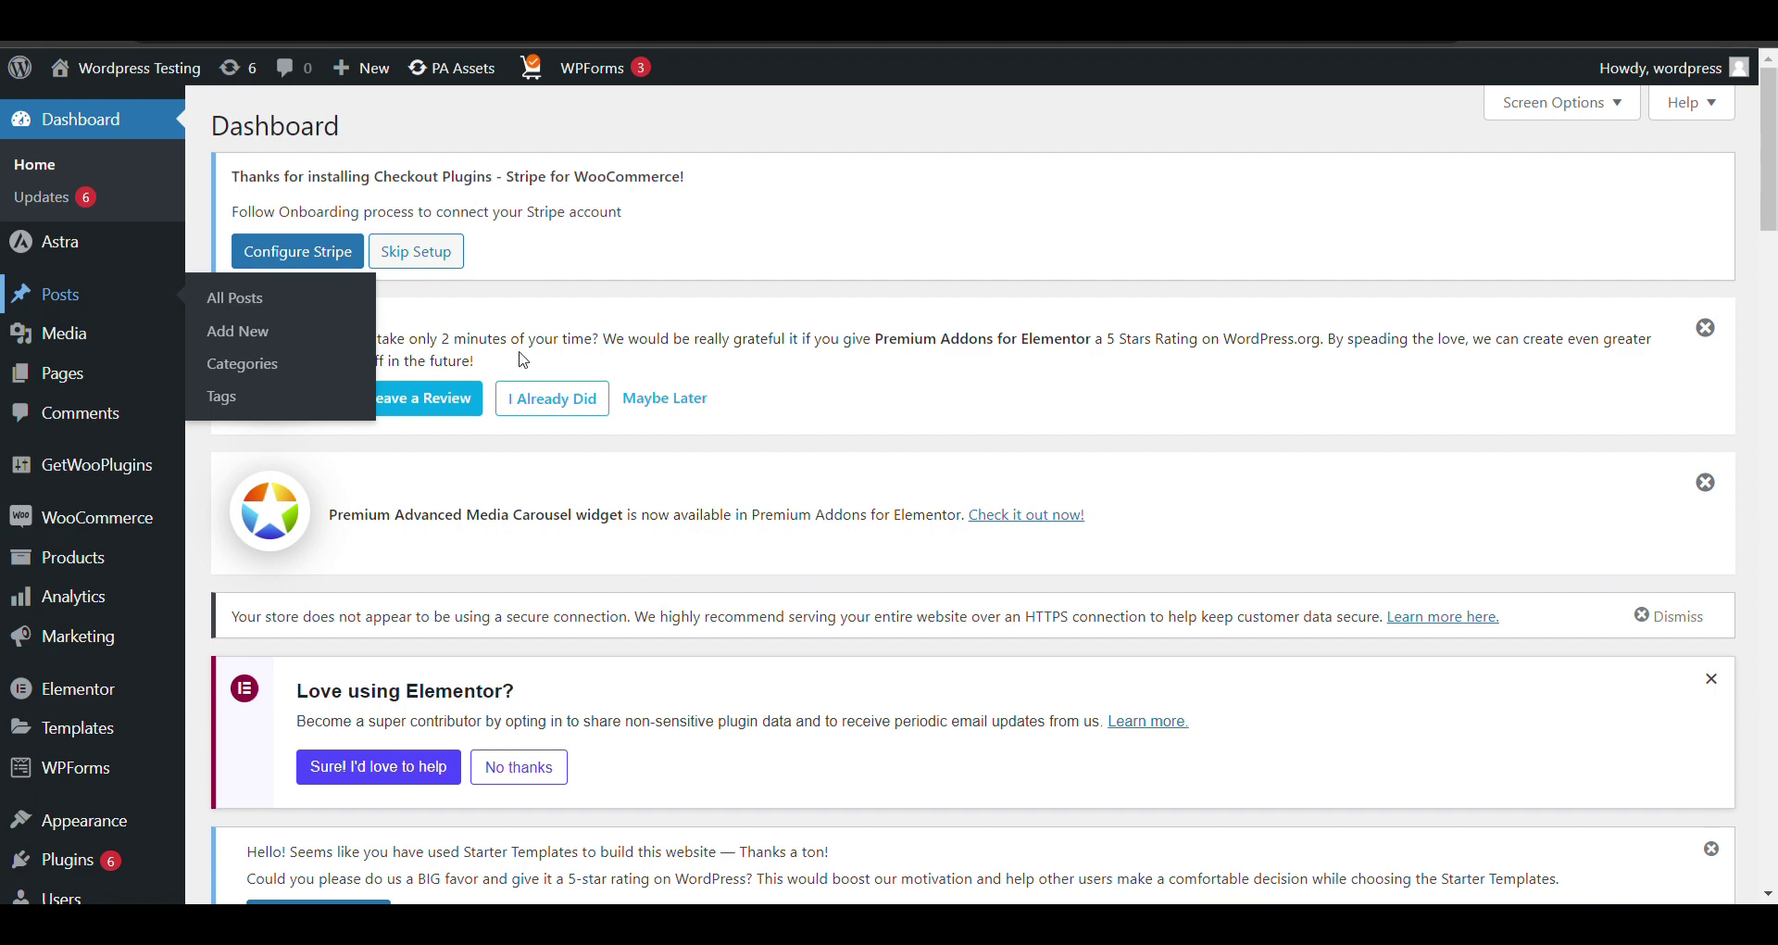
scroll(627, 345, "down", 2)
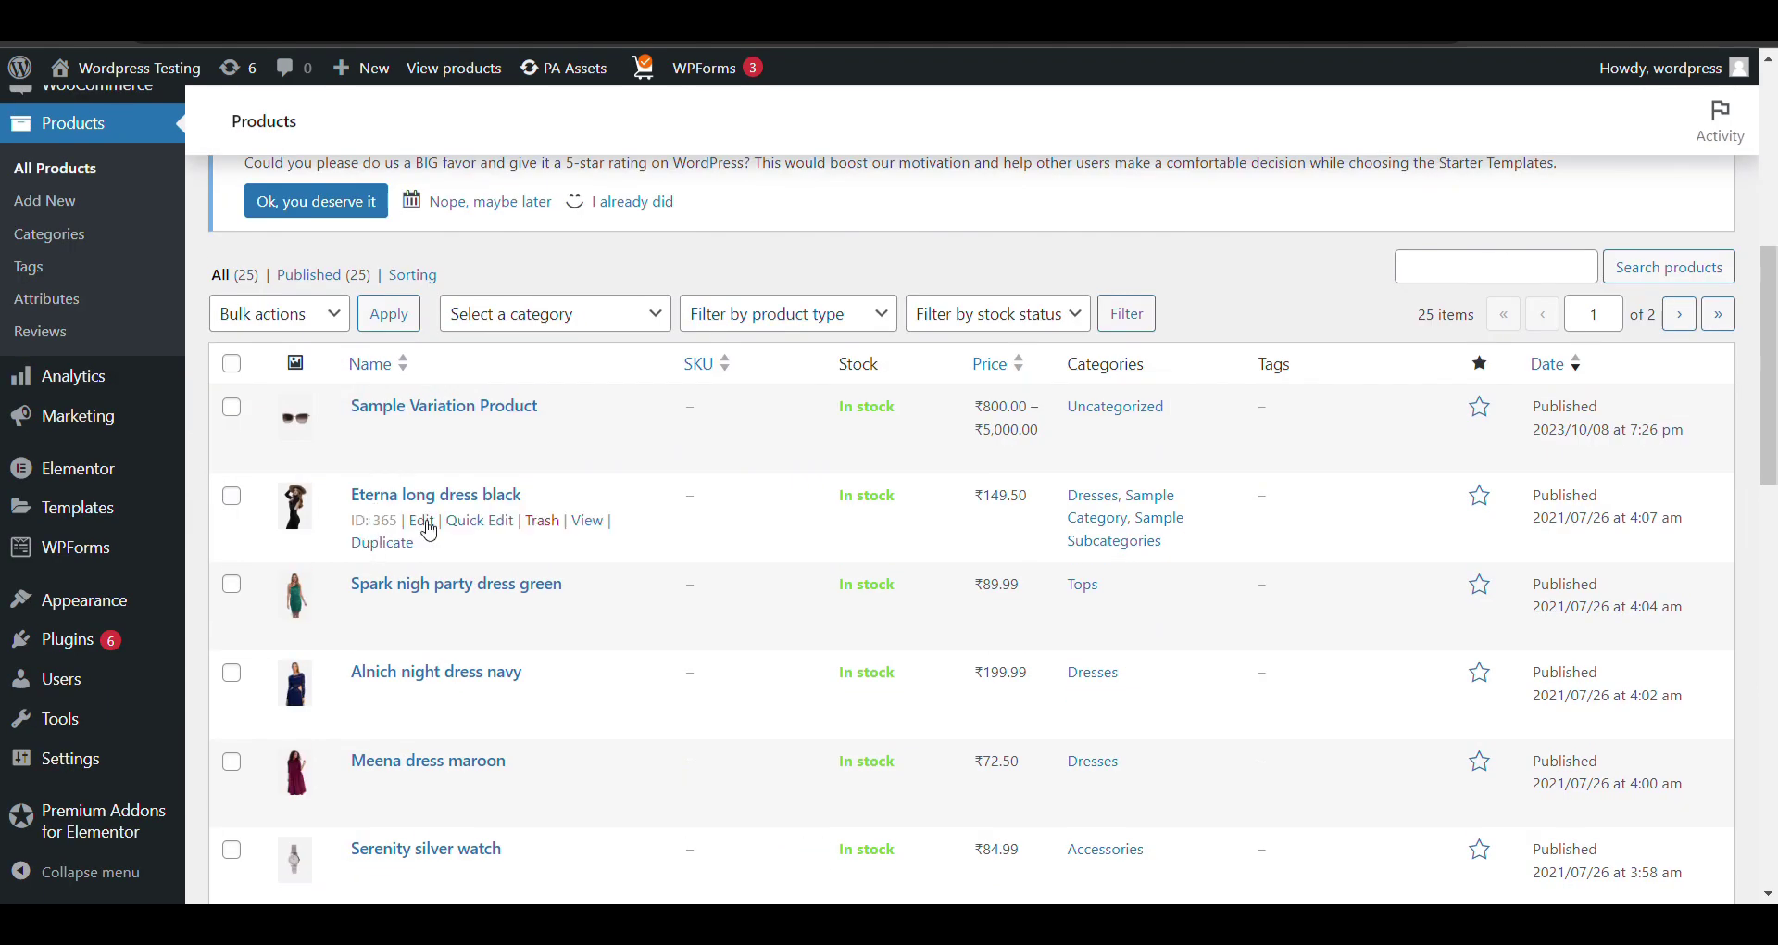
left_click(426, 524)
scroll(429, 531, "down", 3)
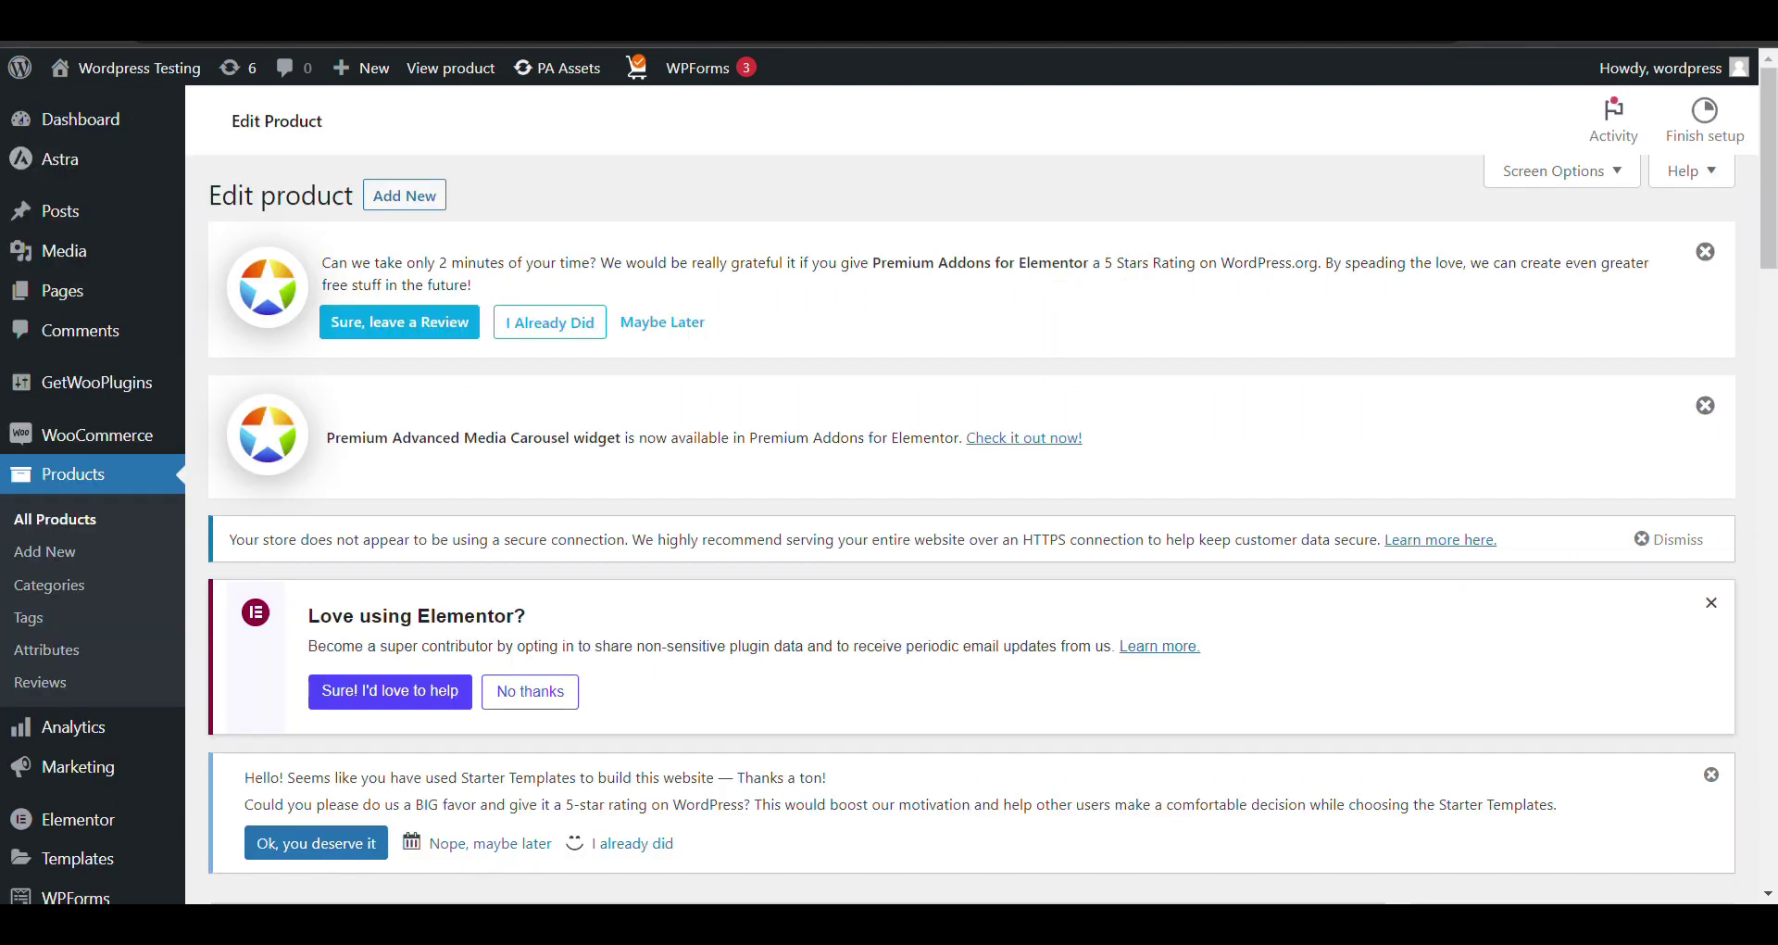
scroll(878, 349, "down", 8)
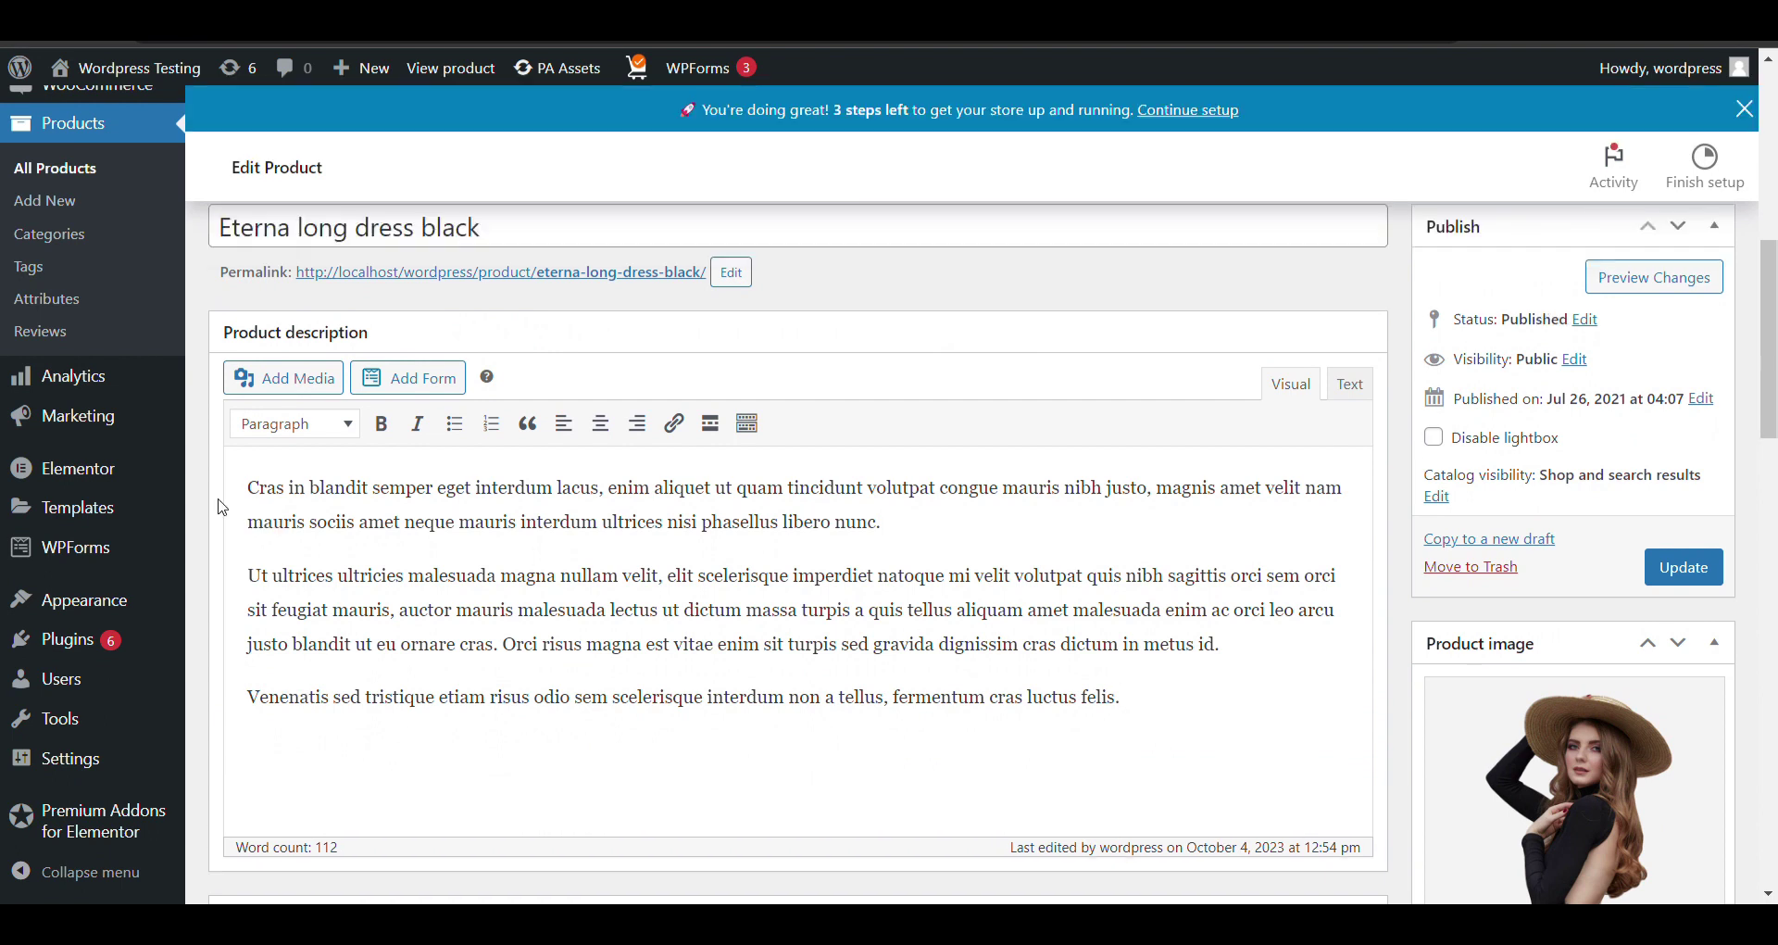
Step: Insert the Hyper Best award logo from the Media Library at the end of the product description
left_click(310, 384)
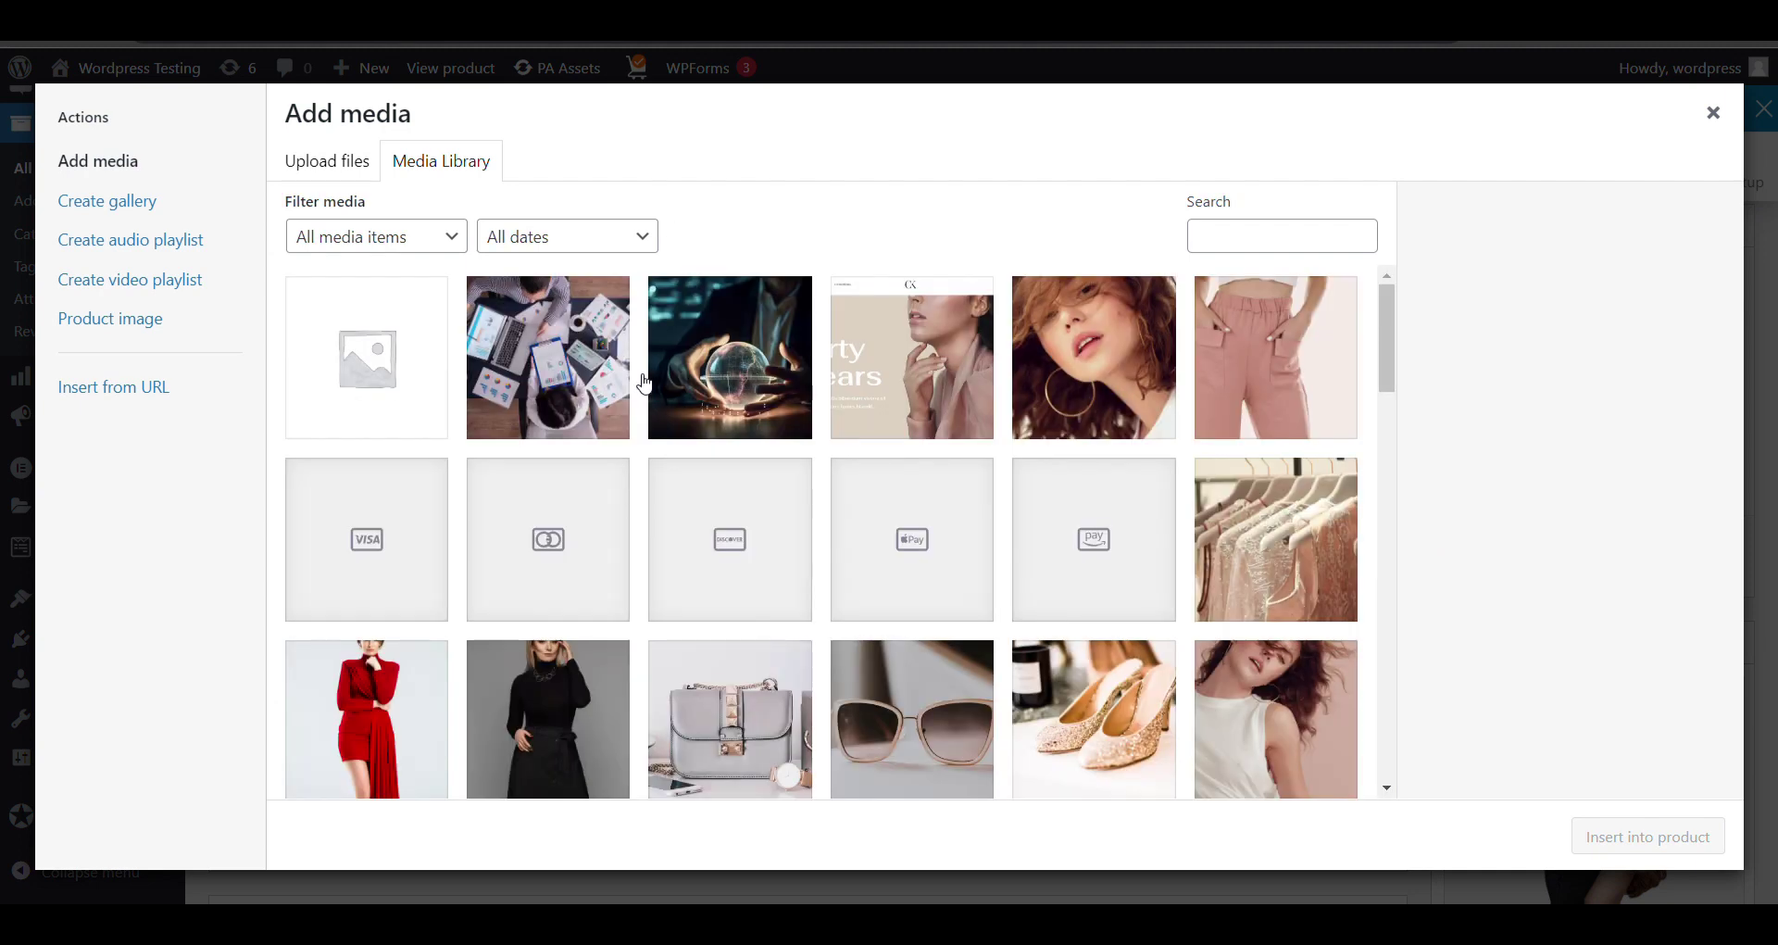
scroll(644, 383, "down", 5)
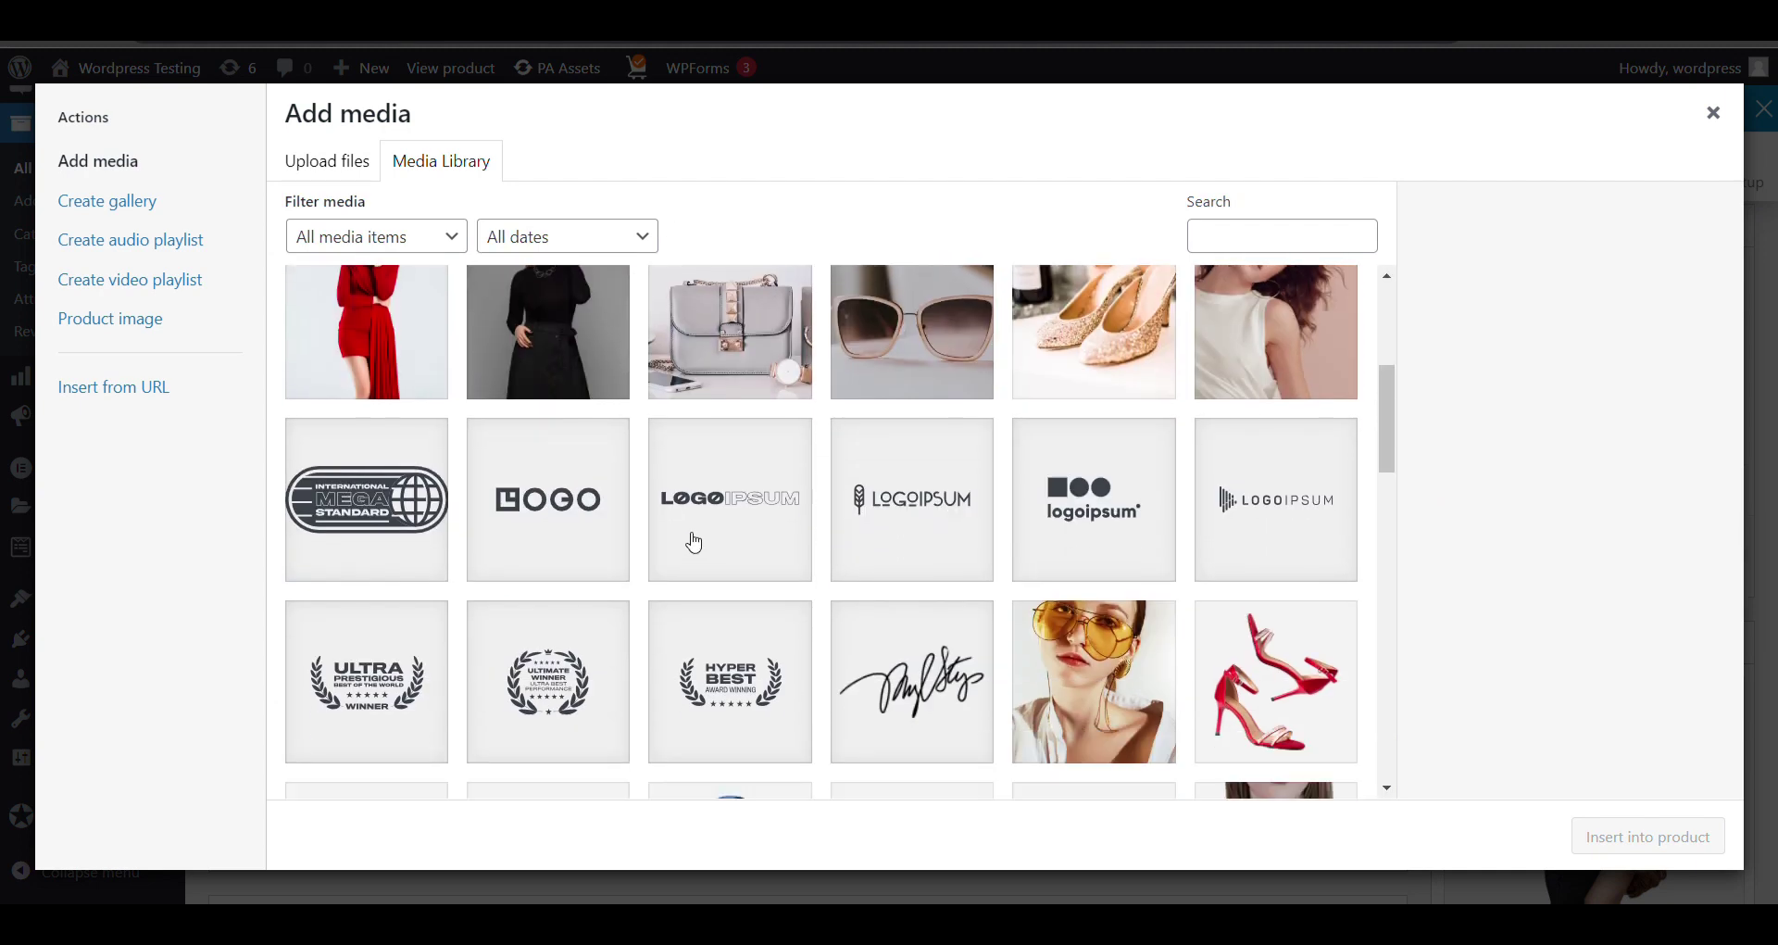
left_click(623, 539)
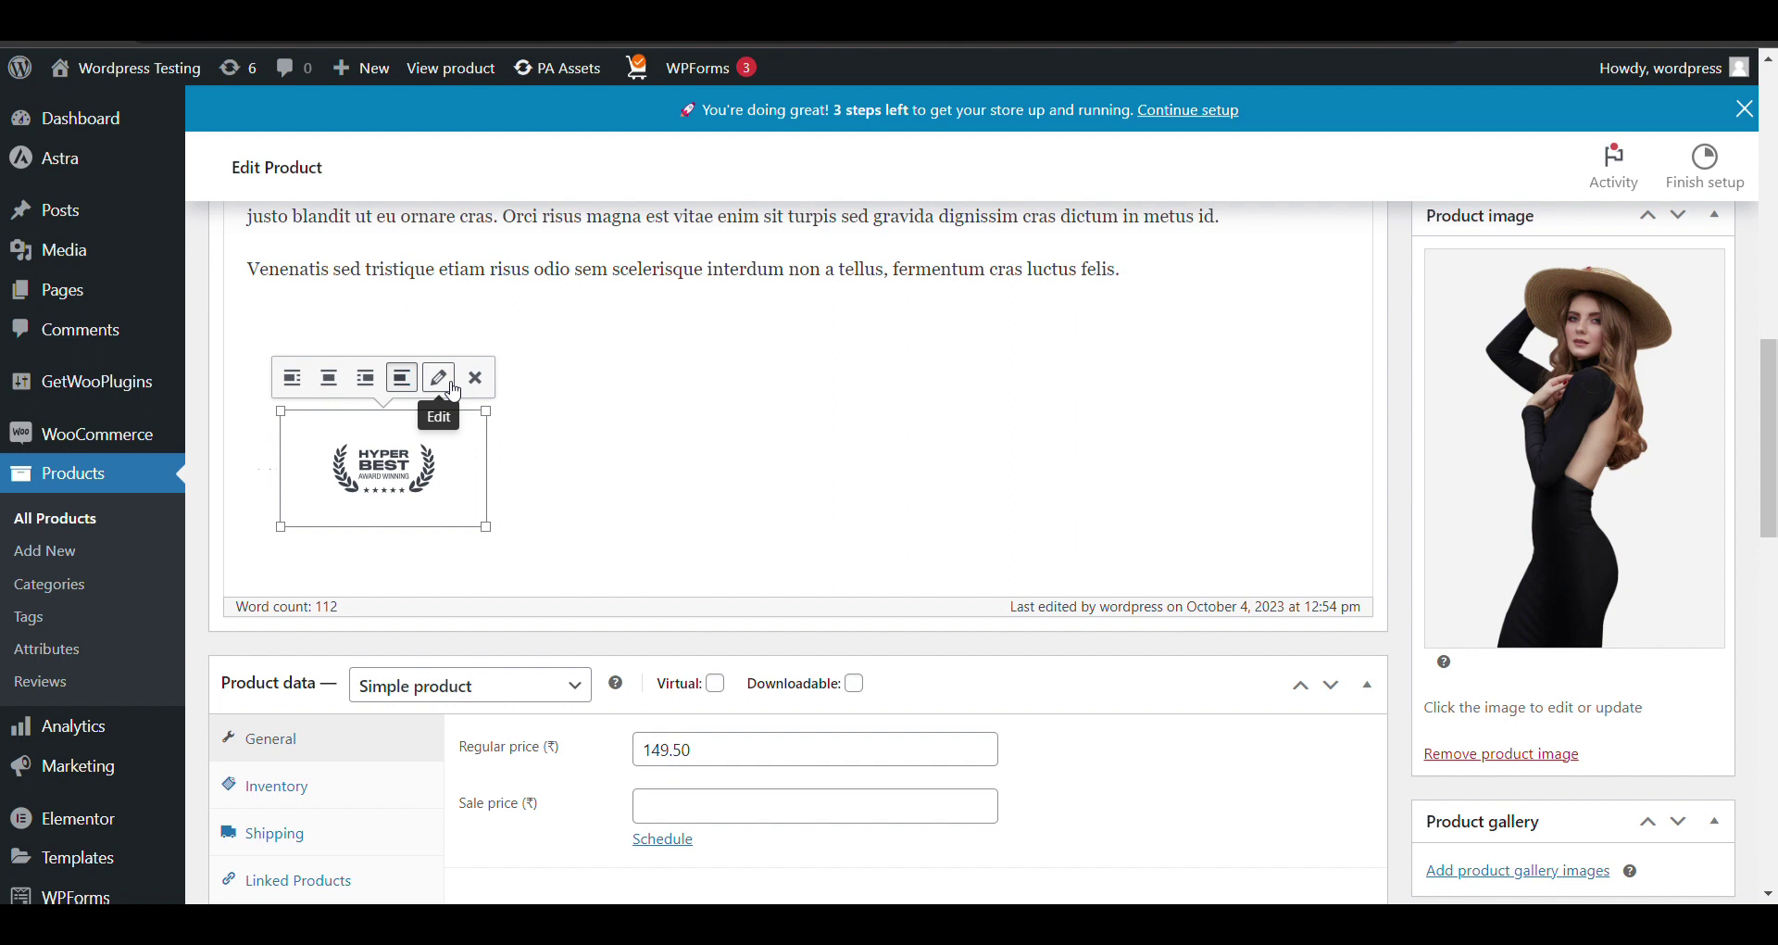
Step: Link the Hyper Best logo in the product description to its Media File
left_click(438, 382)
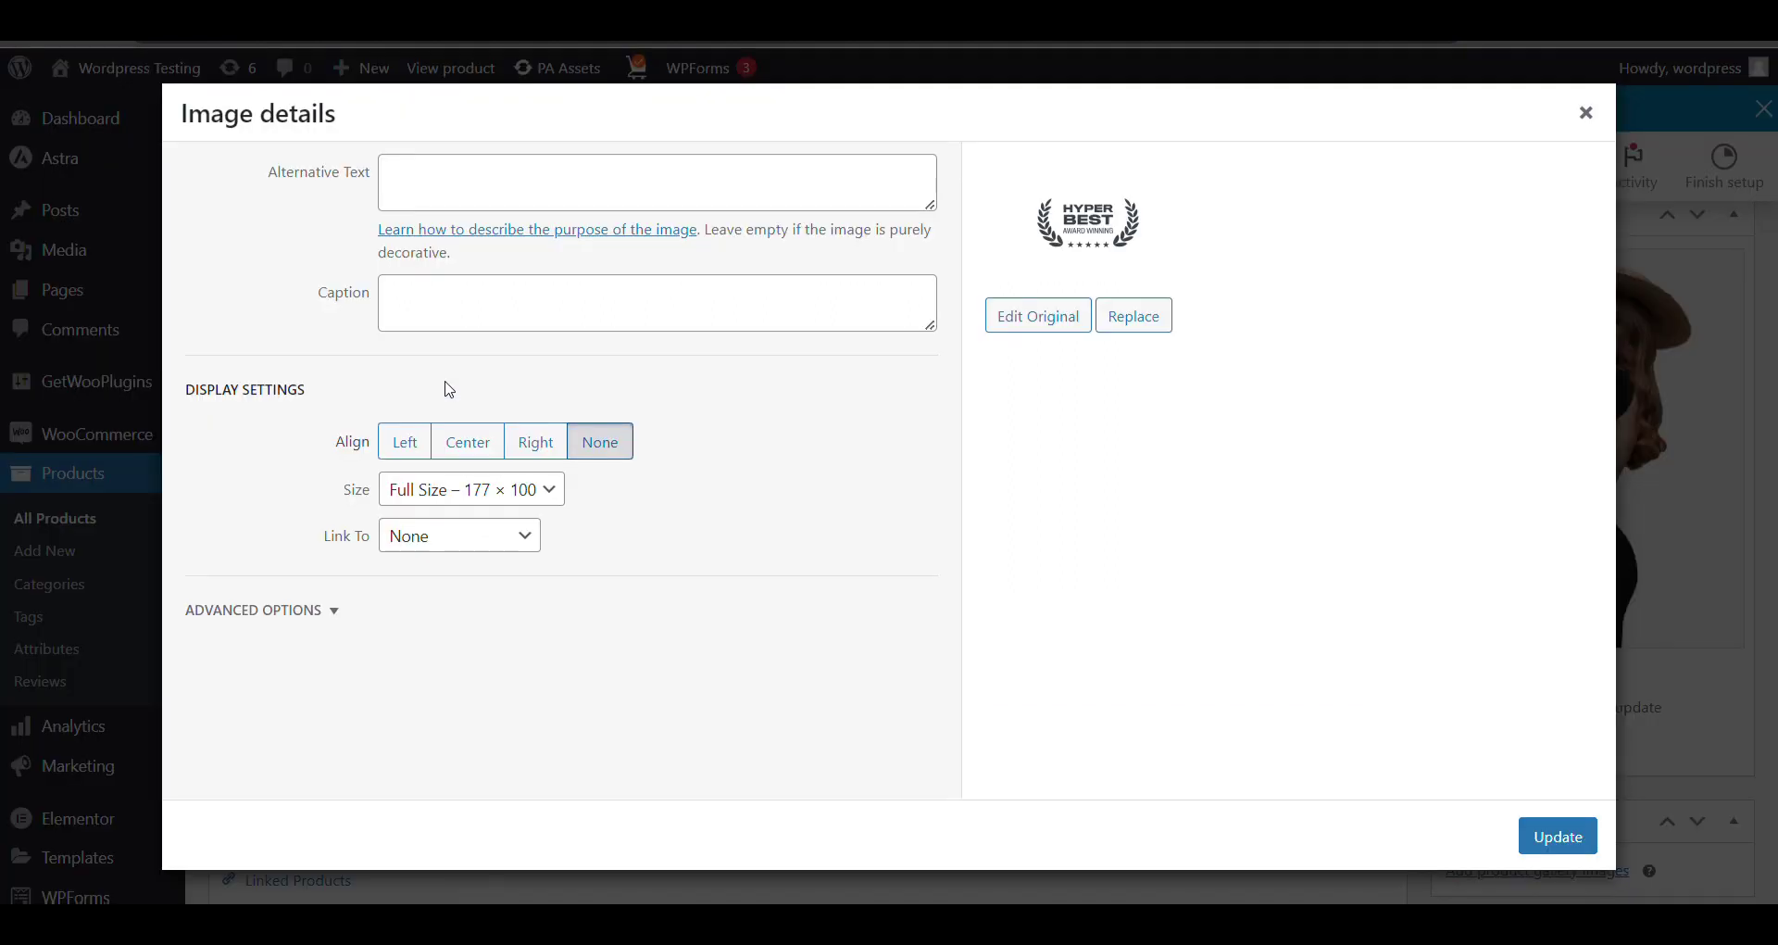
left_click(454, 538)
left_click(454, 581)
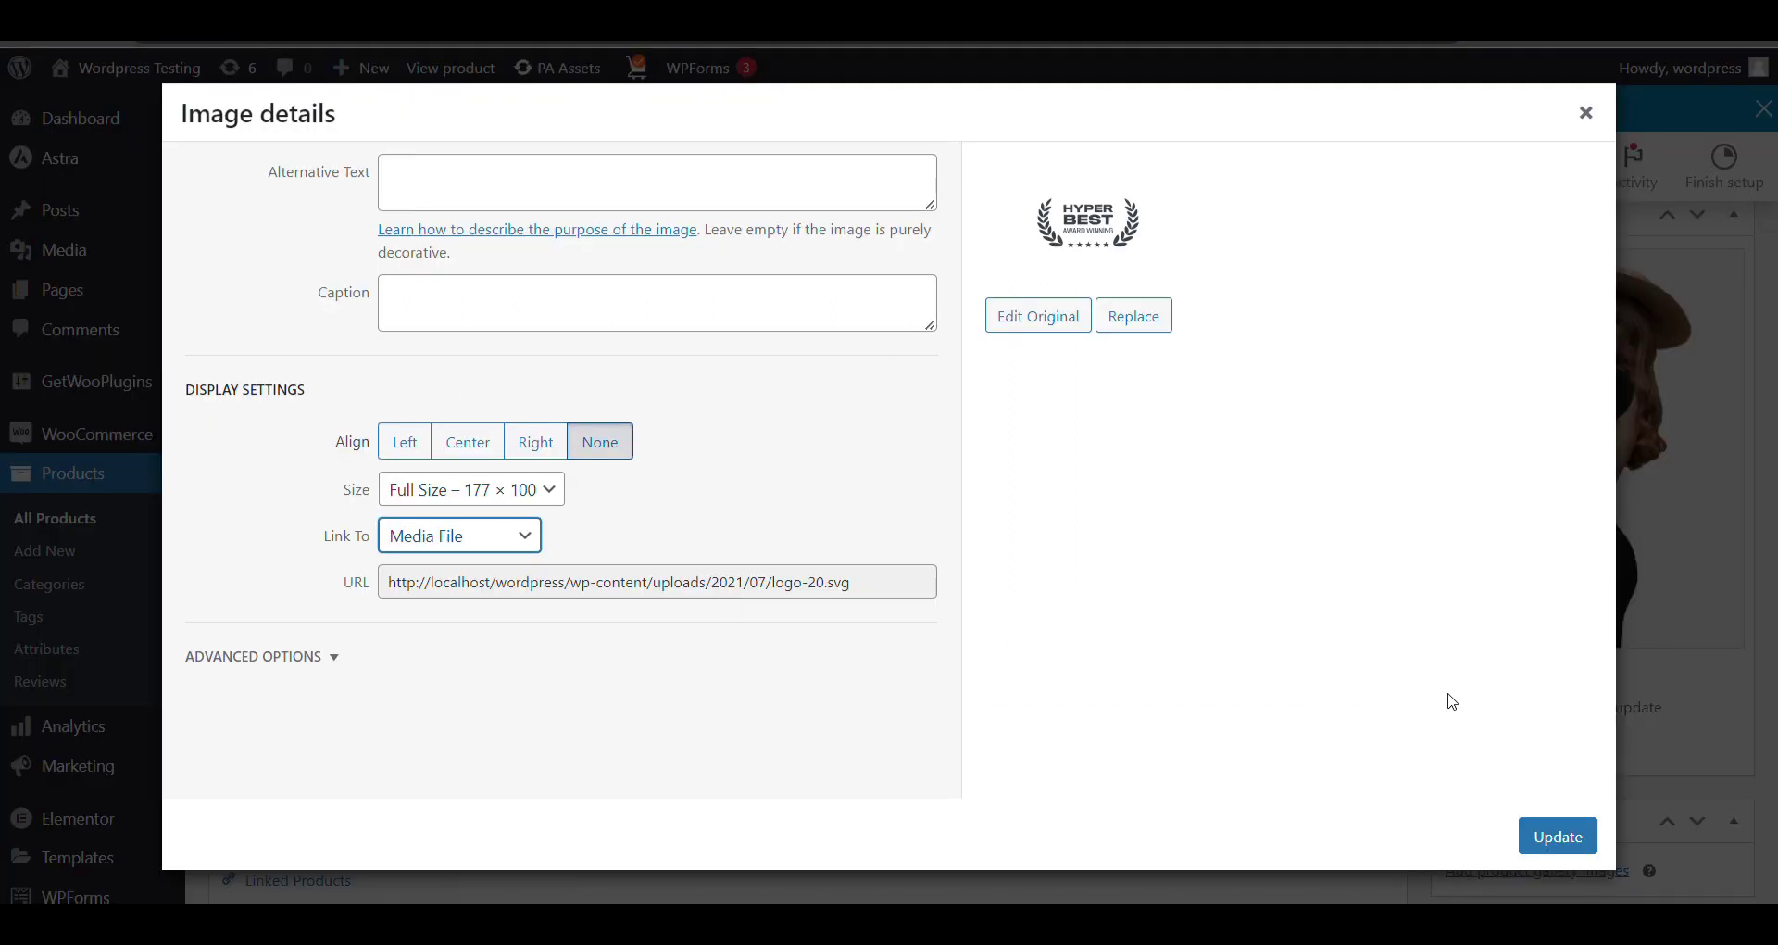
left_click(1551, 832)
left_click(538, 456)
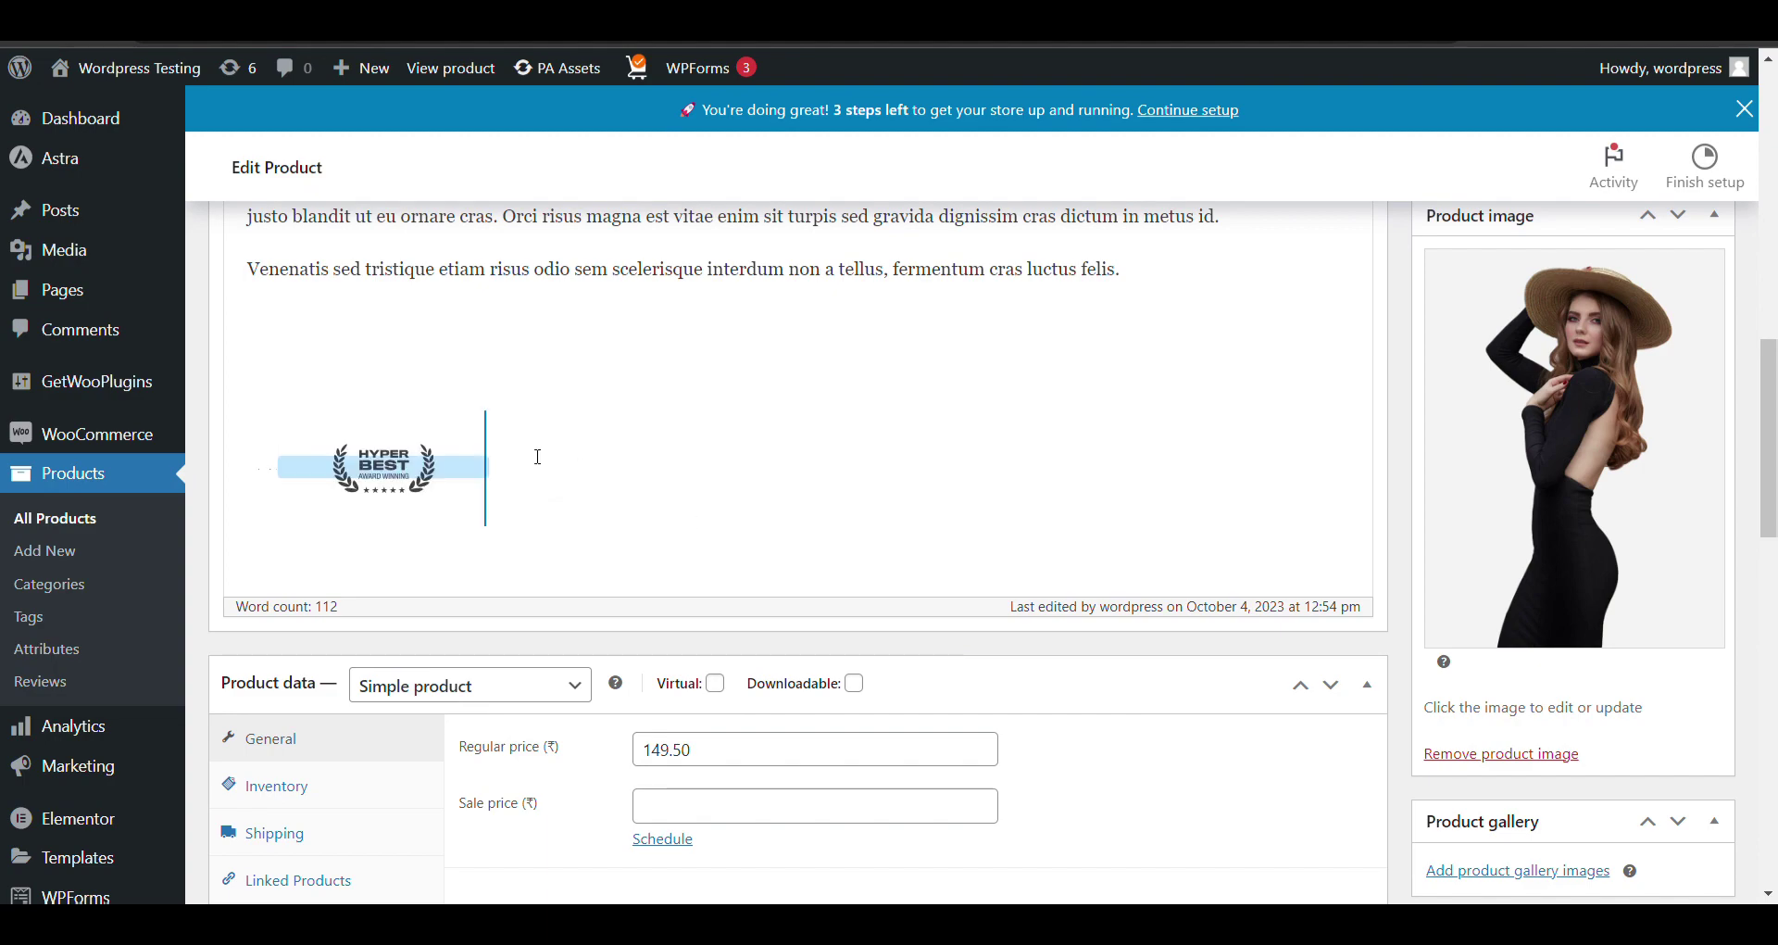
Step: Insert a second Hyper Best logo from the Media Library beside the first one in the product description
scroll(537, 457, "up", 5)
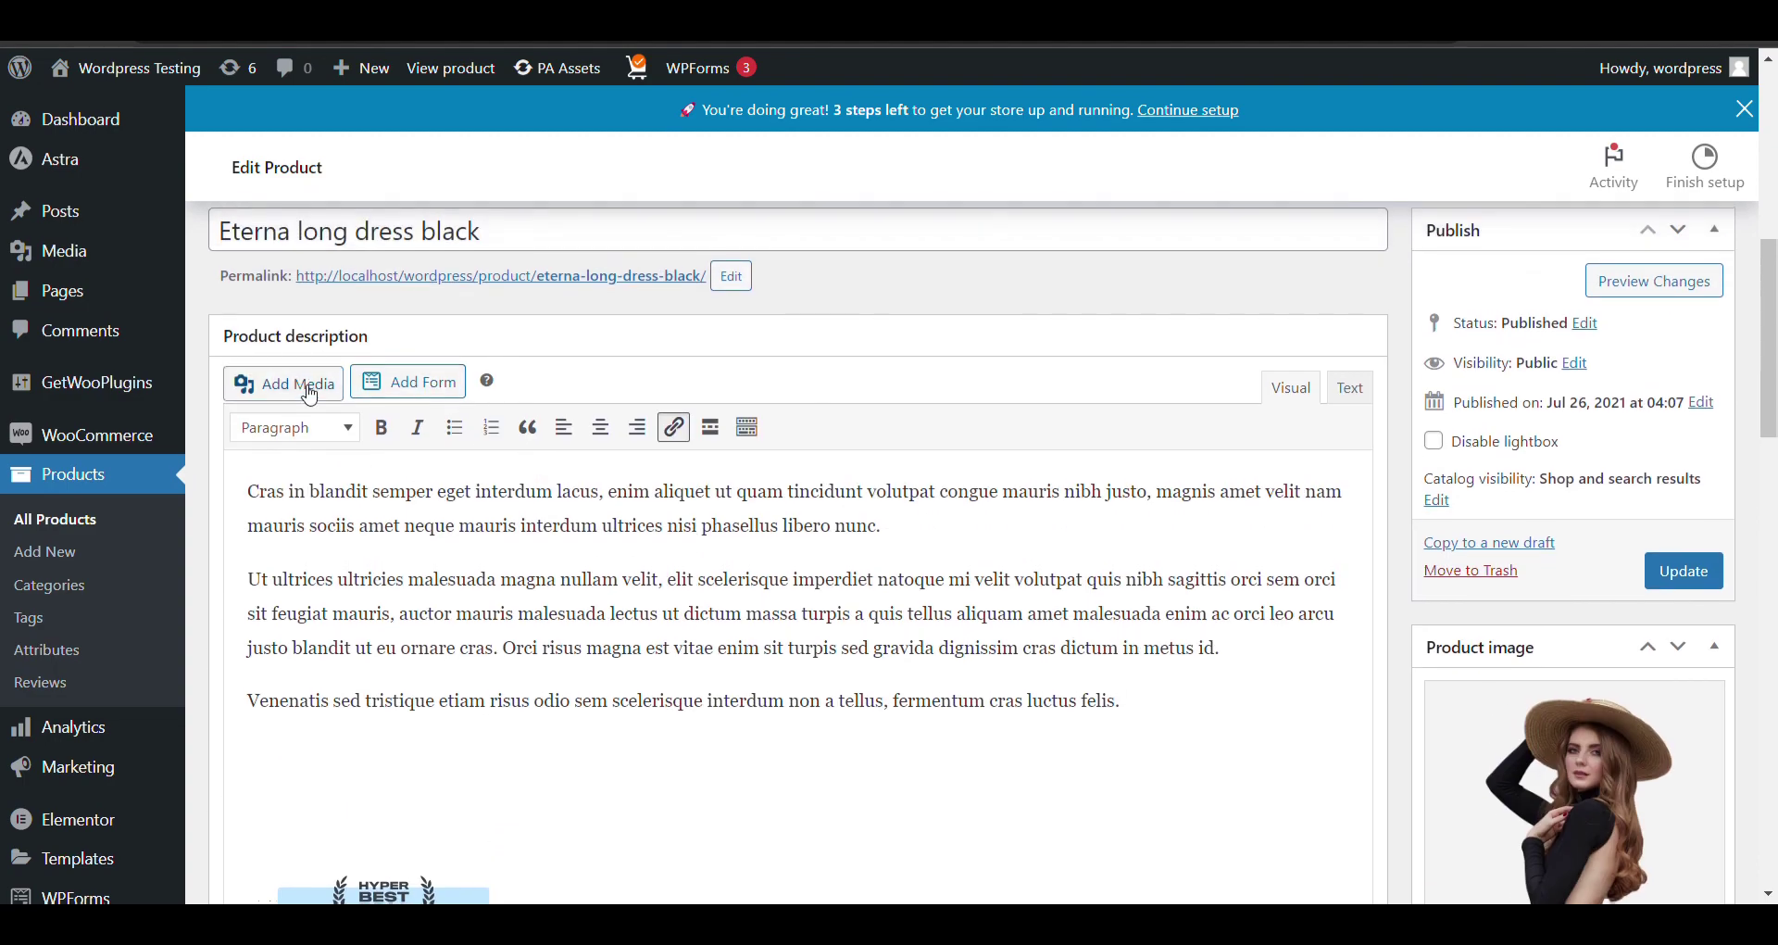
left_click(311, 395)
scroll(686, 477, "down", 2)
left_click(760, 477)
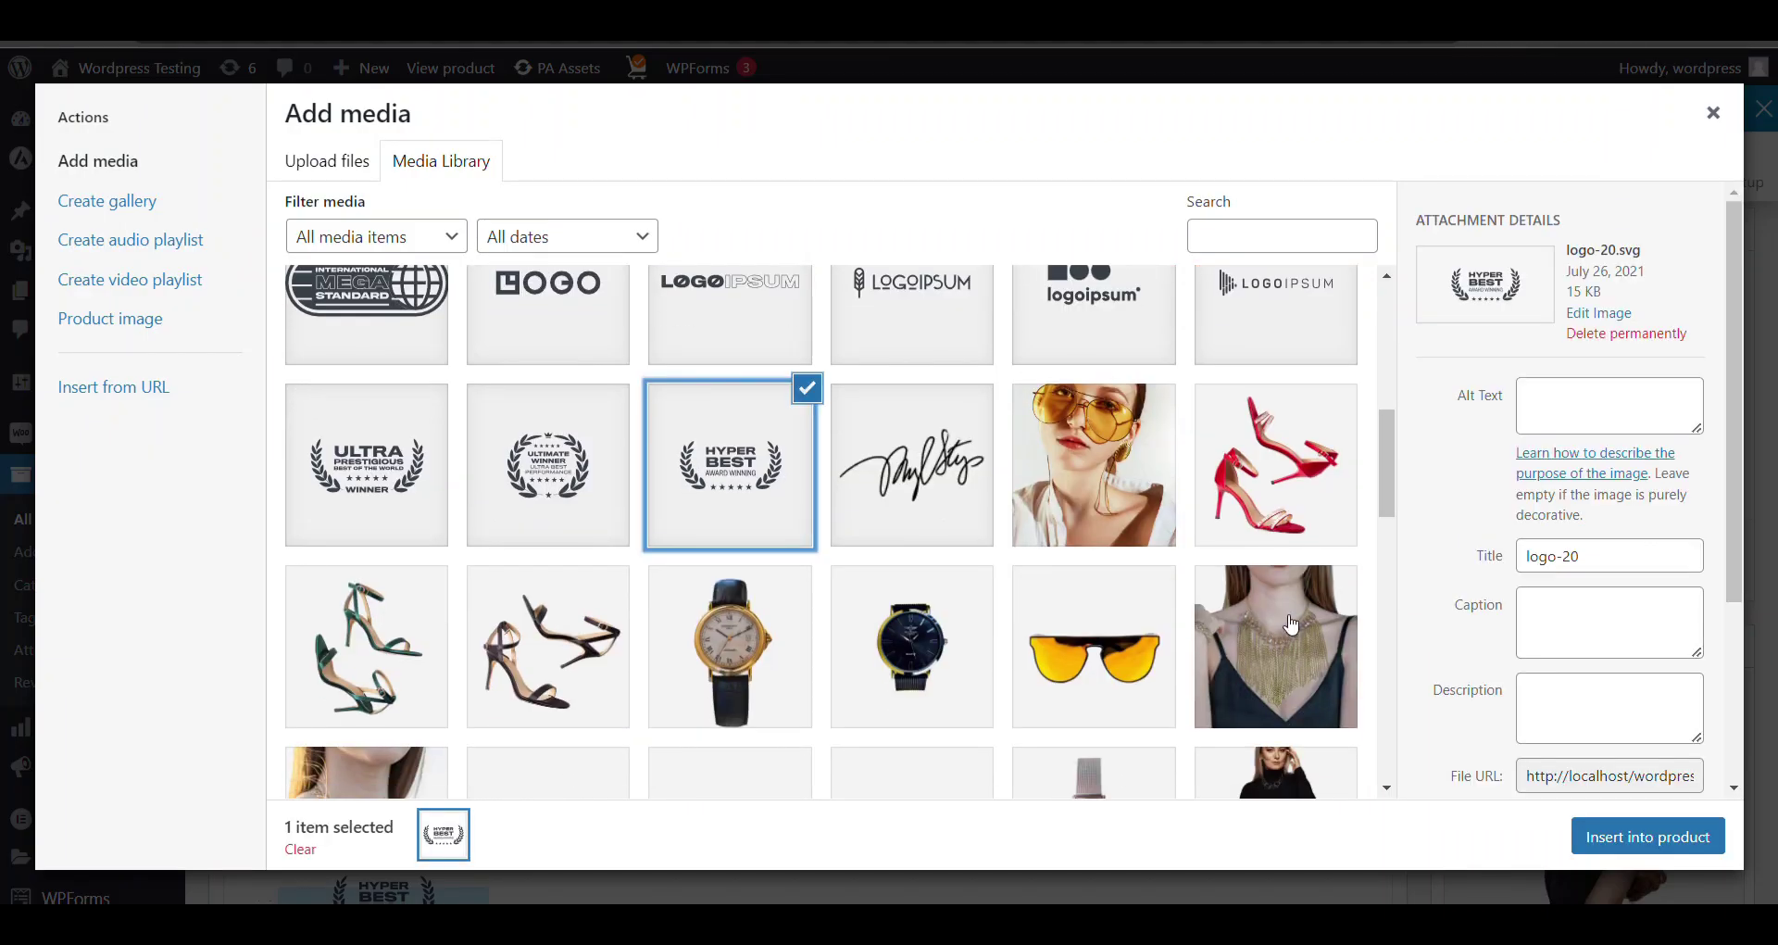
left_click(1647, 836)
scroll(821, 709, "down", 3)
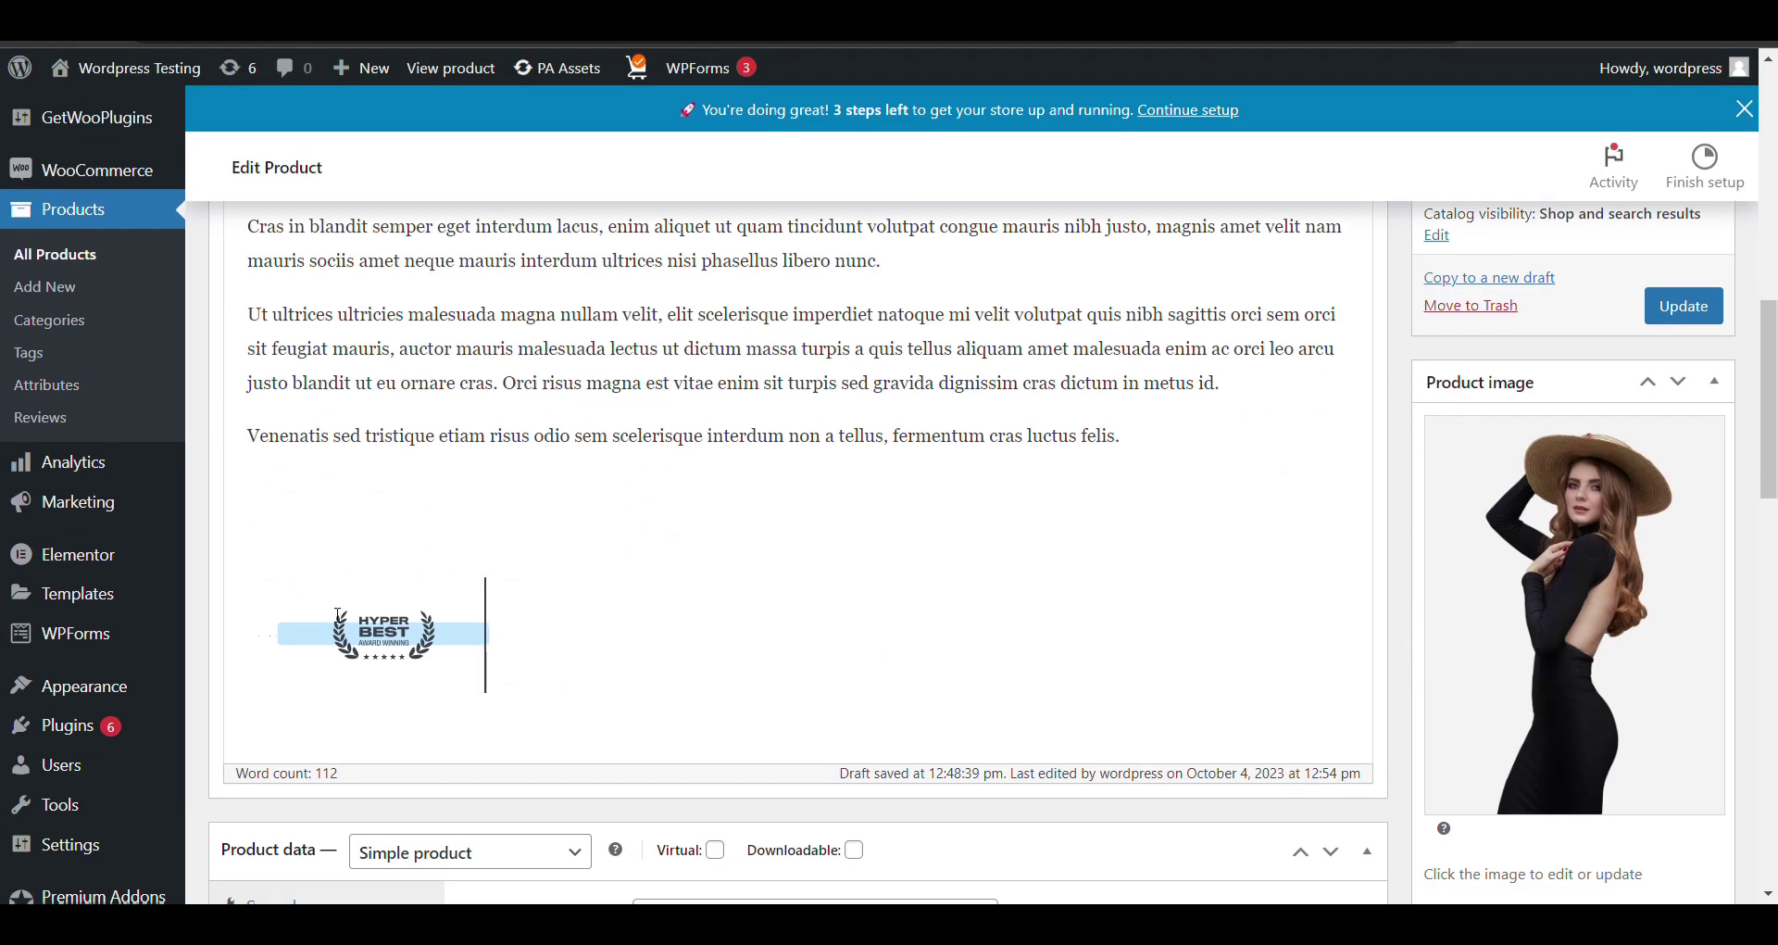
key("ctrl+v")
left_click(578, 613)
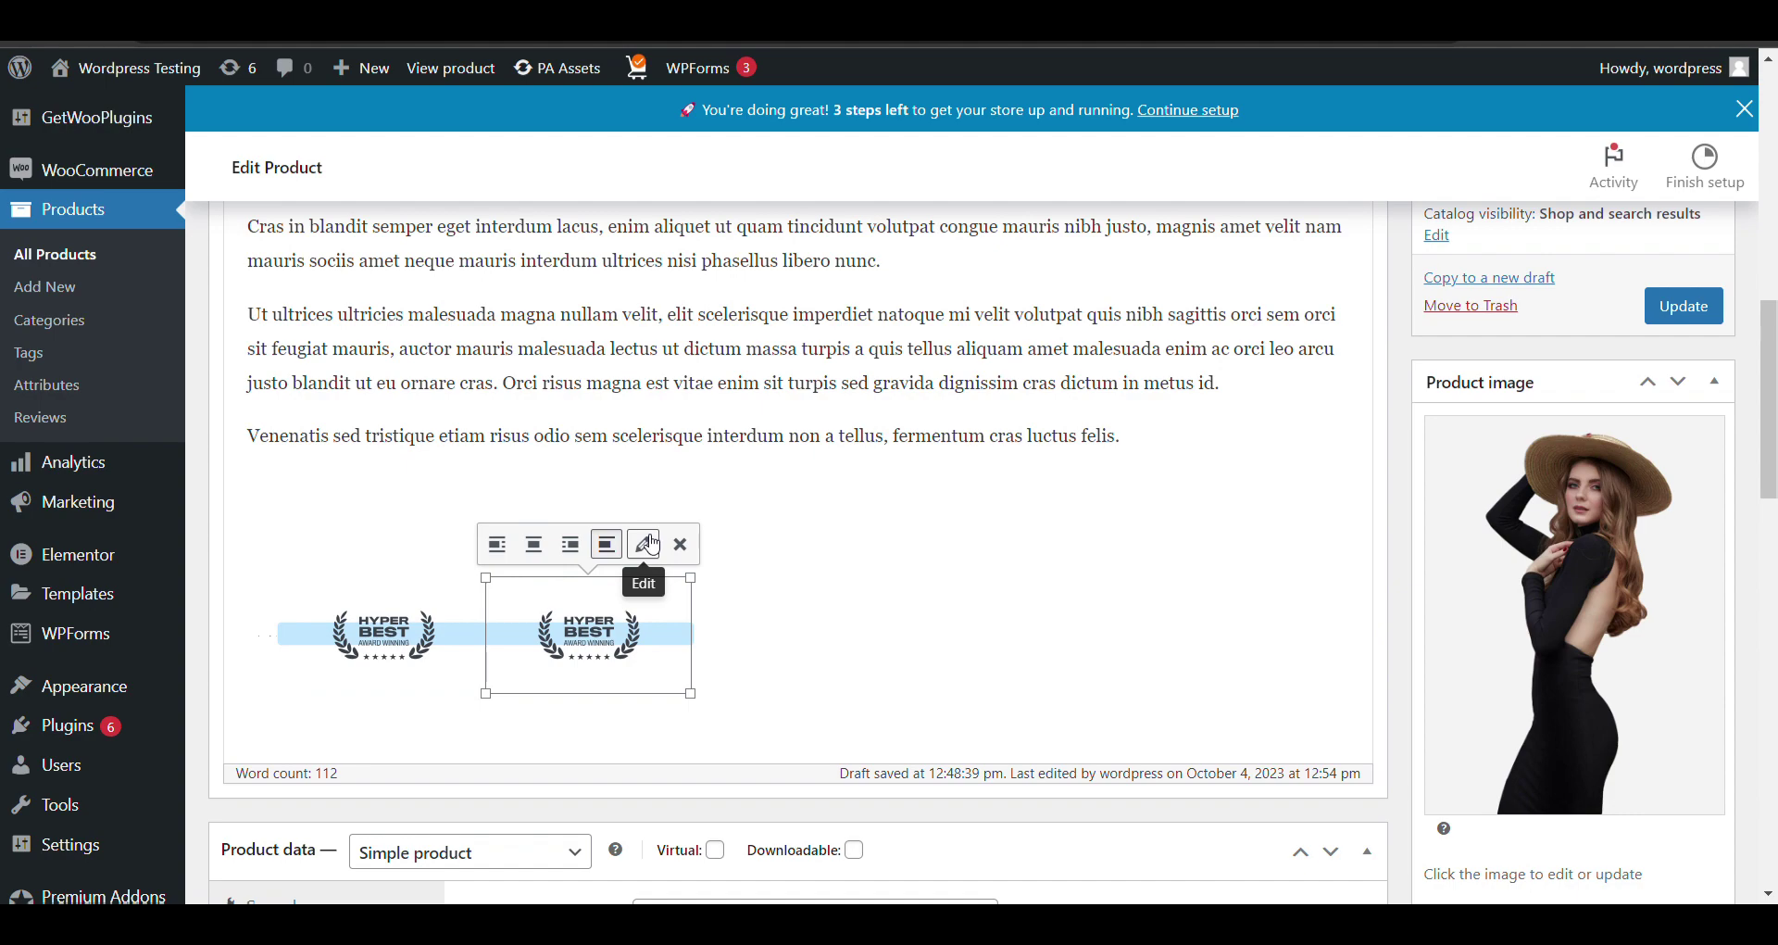
Step: Apply the Media File link in the second logo's image details, and open the first logo's details for editing
left_click(648, 544)
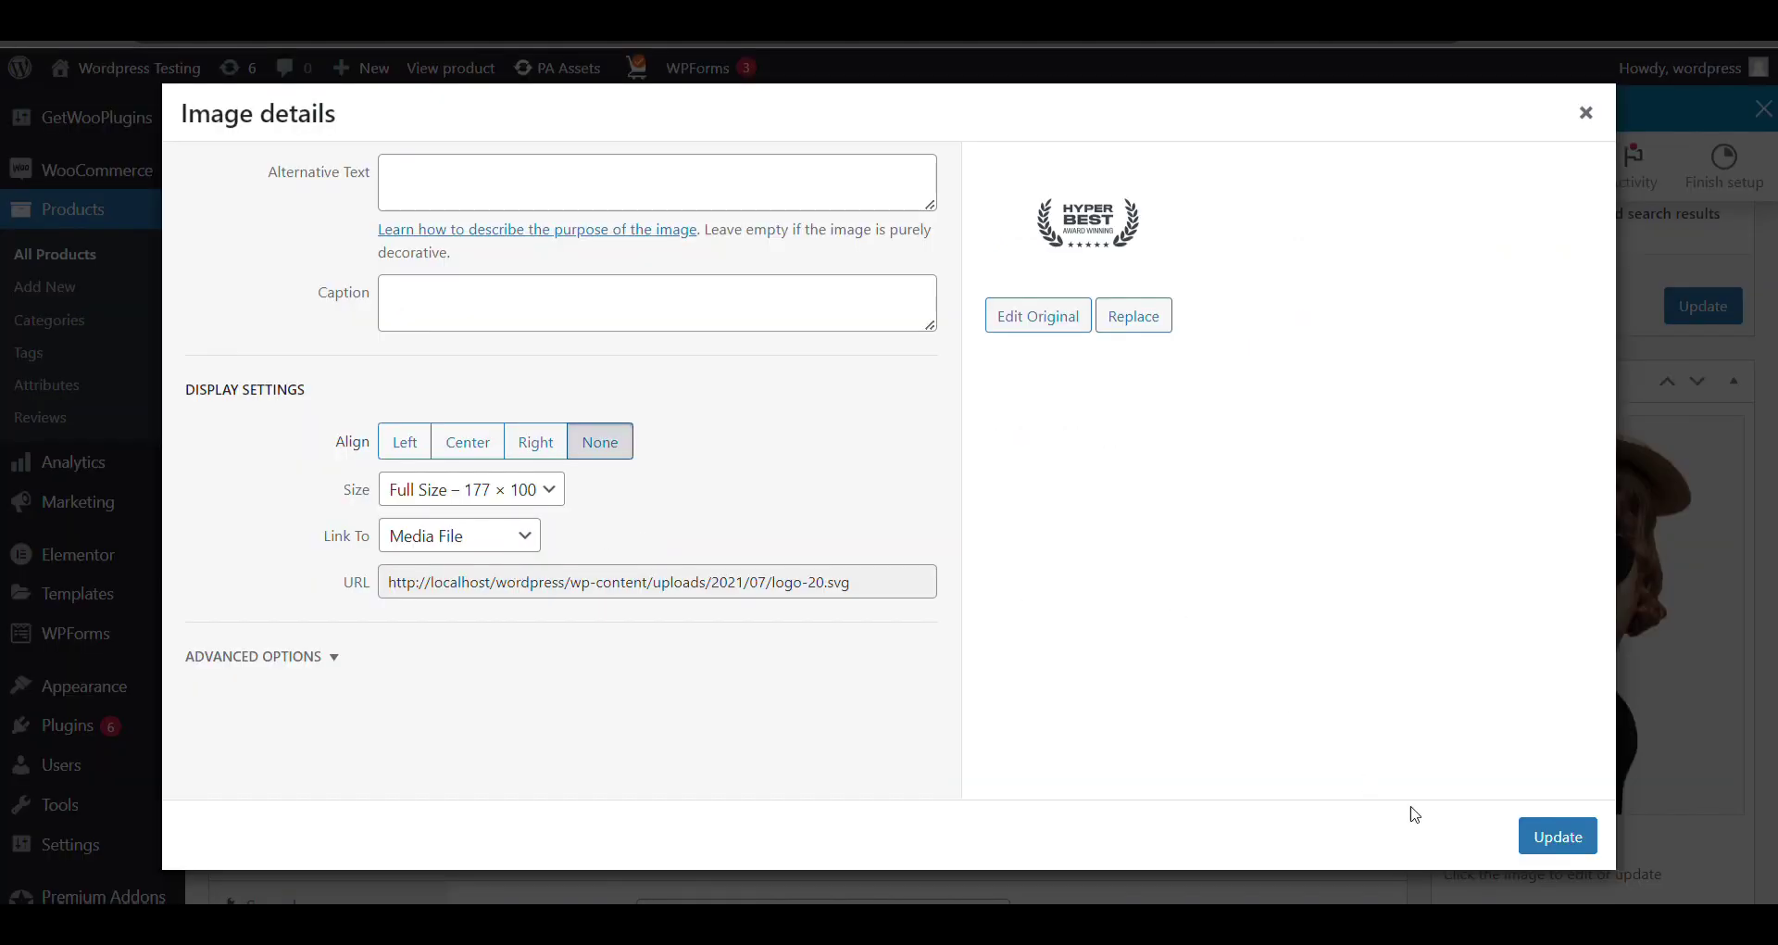
left_click(1559, 836)
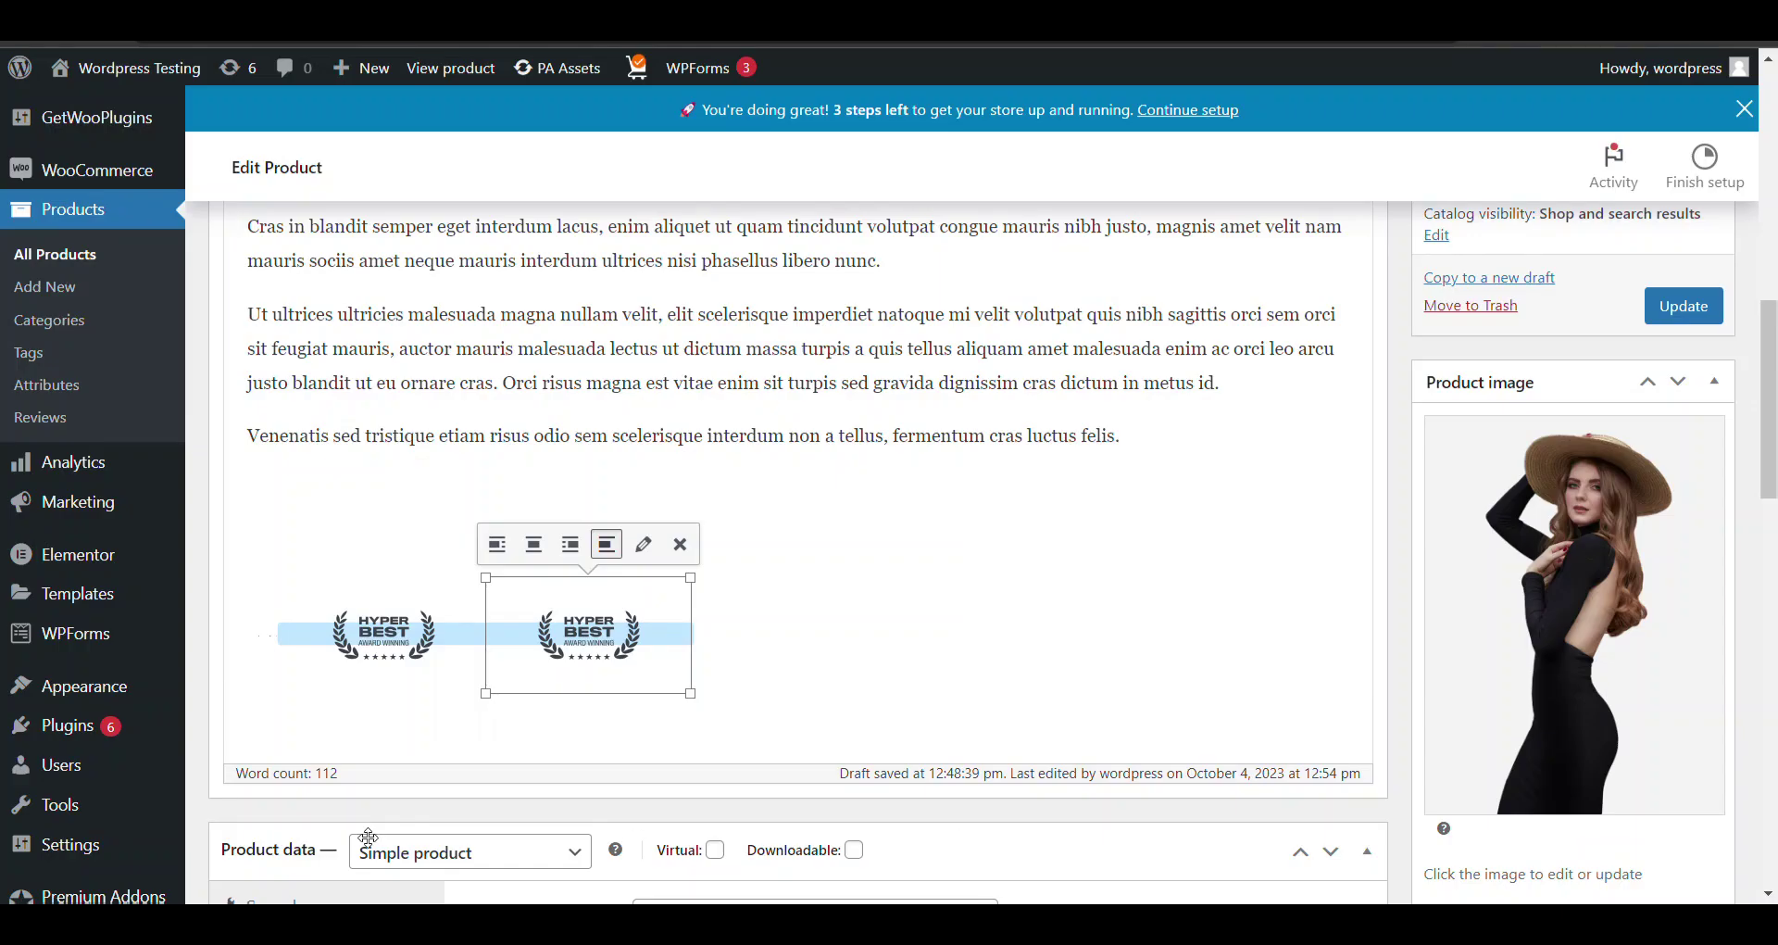
left_click(371, 659)
left_click(443, 546)
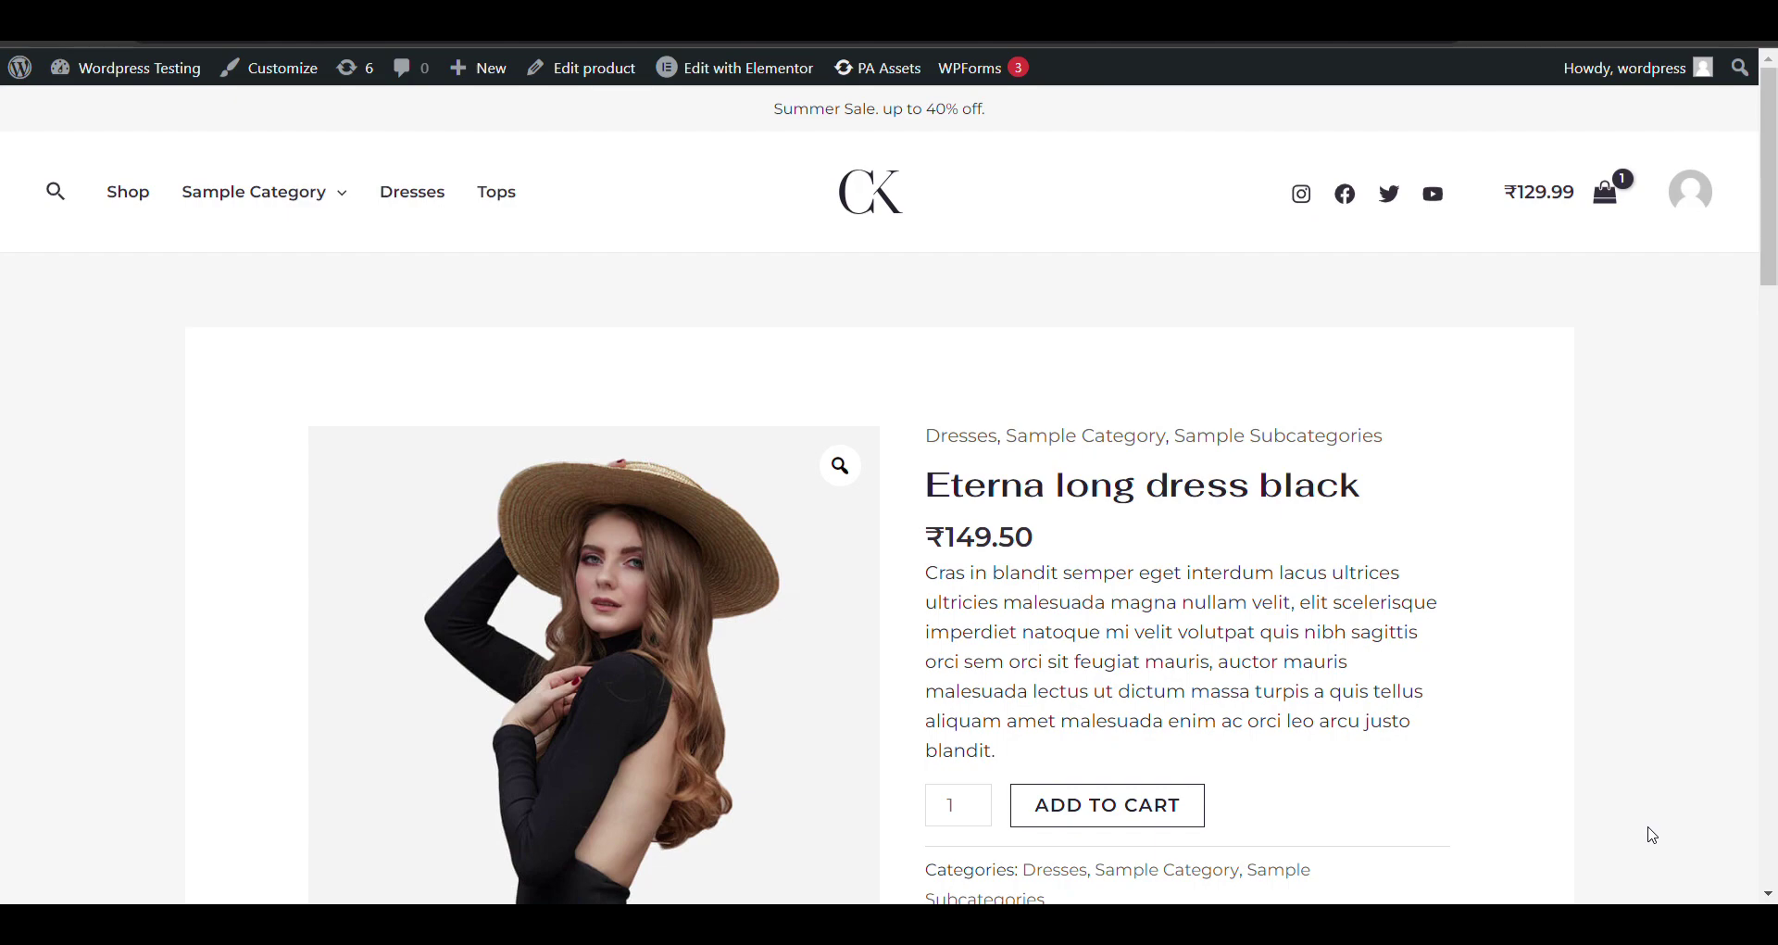
Step: Test the lightbox on the Hyper Best and Ultra Prestigious logos in the live product page's description
scroll(1653, 833, "down", 5)
scroll(1637, 835, "down", 5)
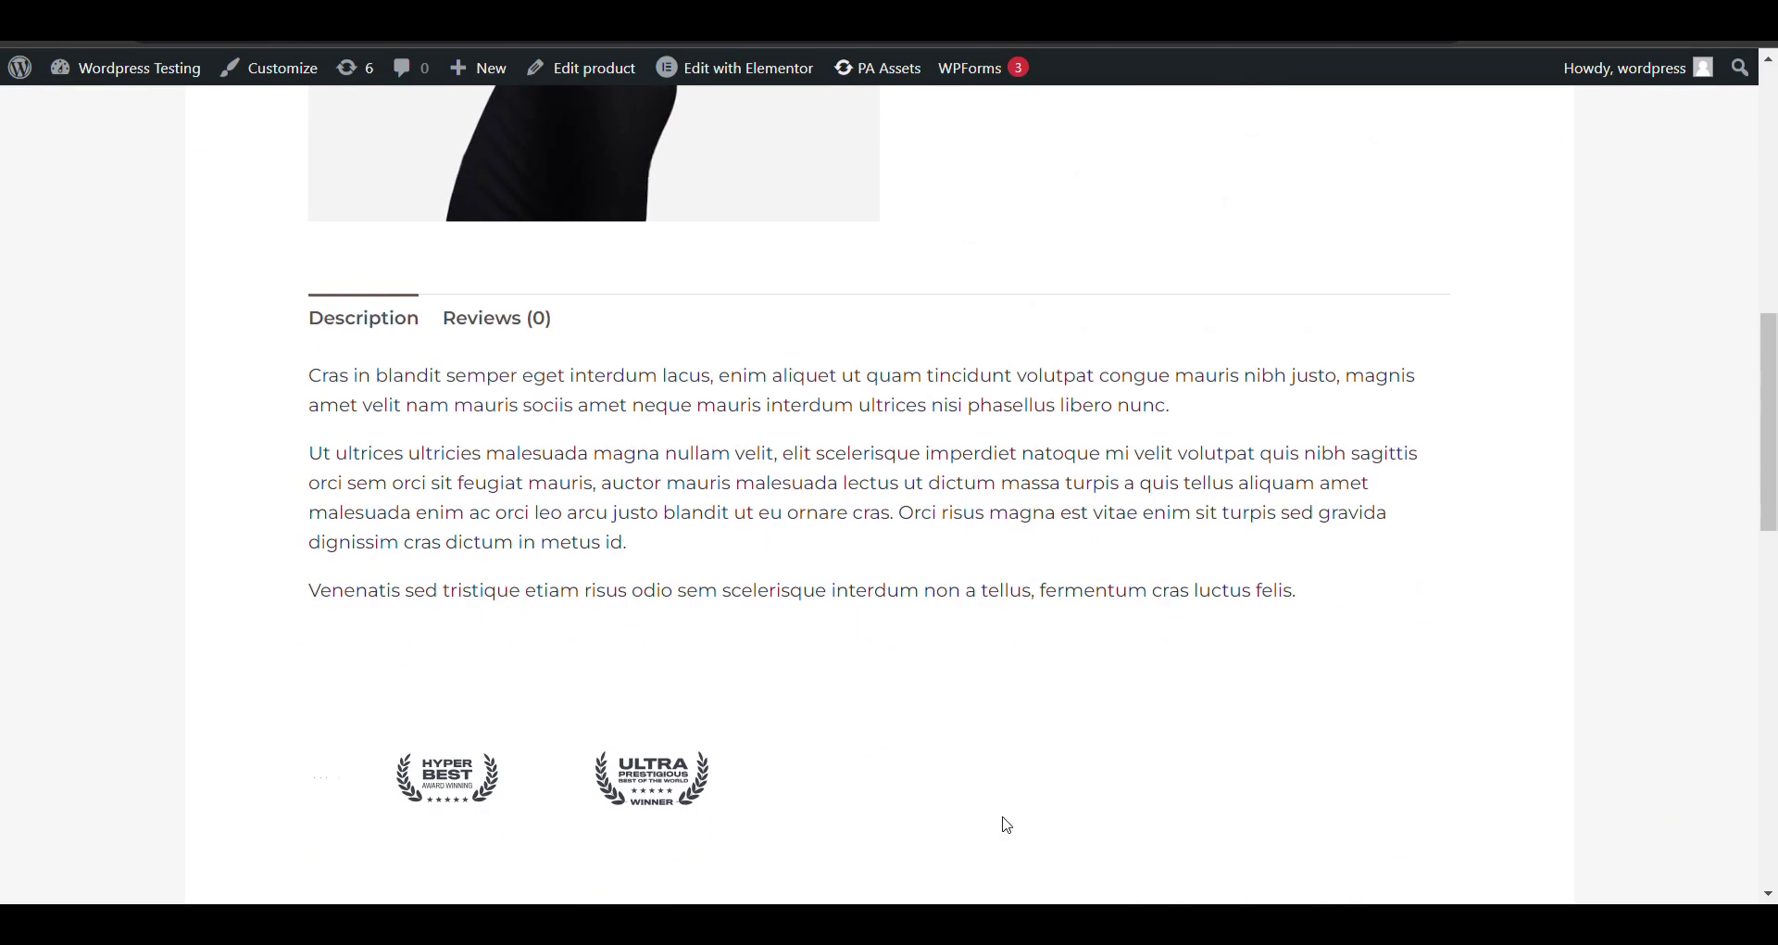
scroll(963, 799, "down", 4)
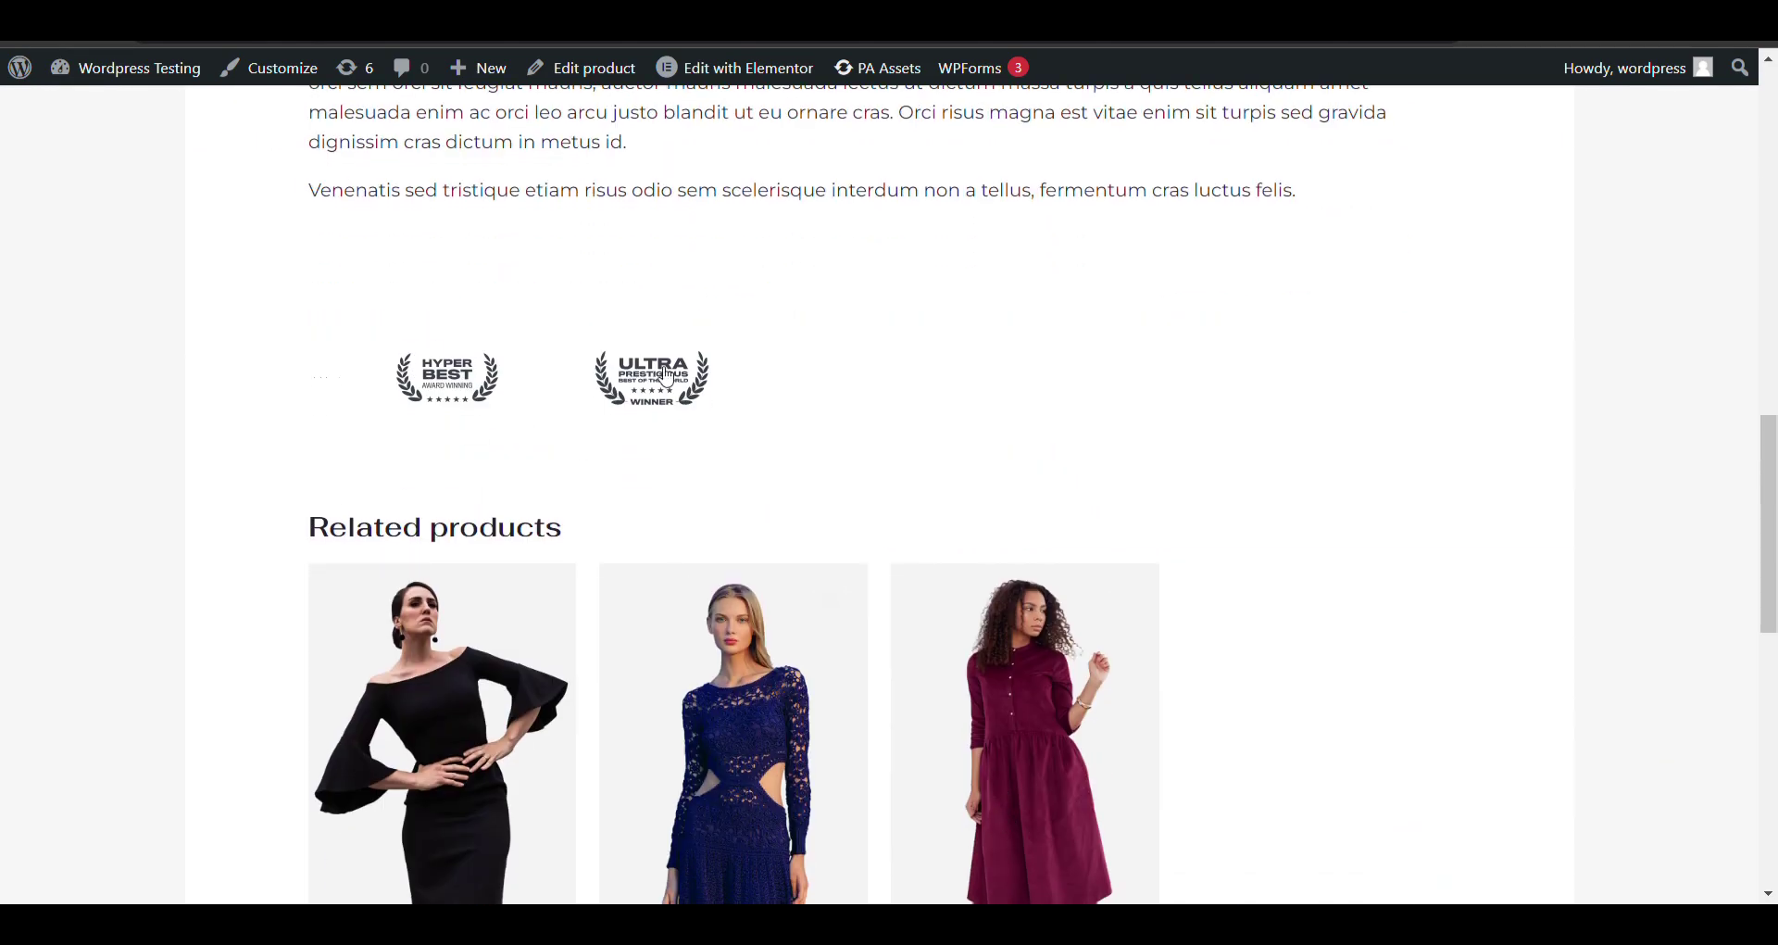
left_click(447, 376)
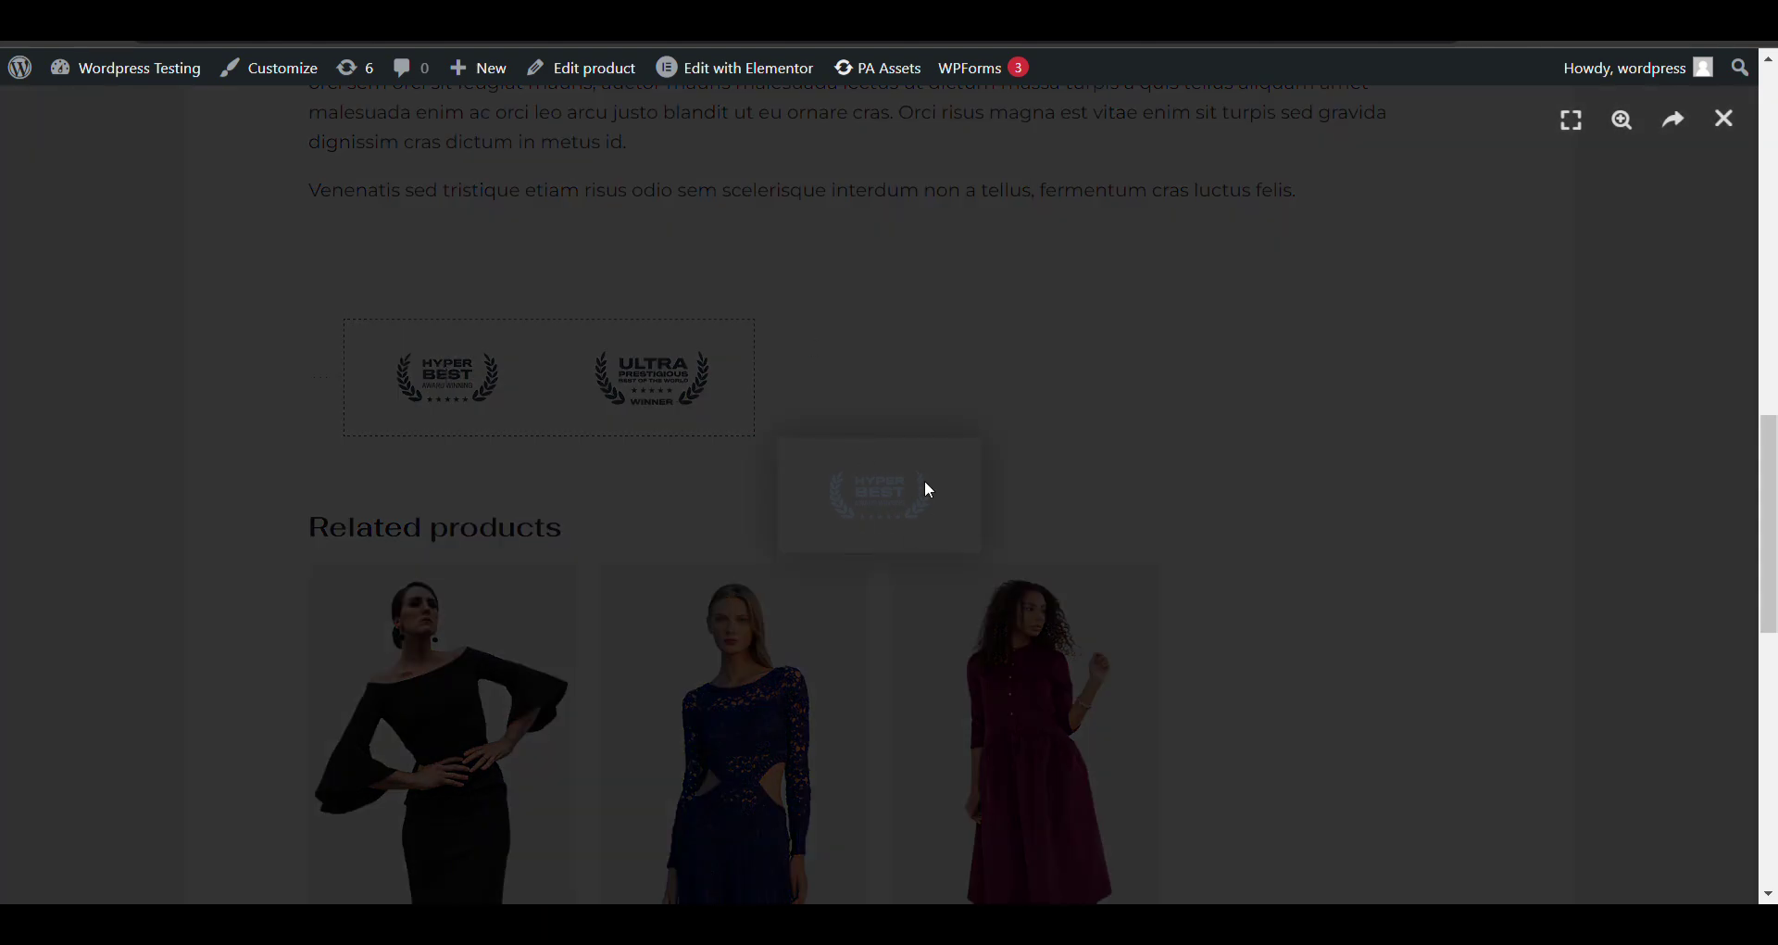
left_click(1036, 563)
left_click(649, 401)
left_click(1008, 383)
scroll(711, 365, "up", 10)
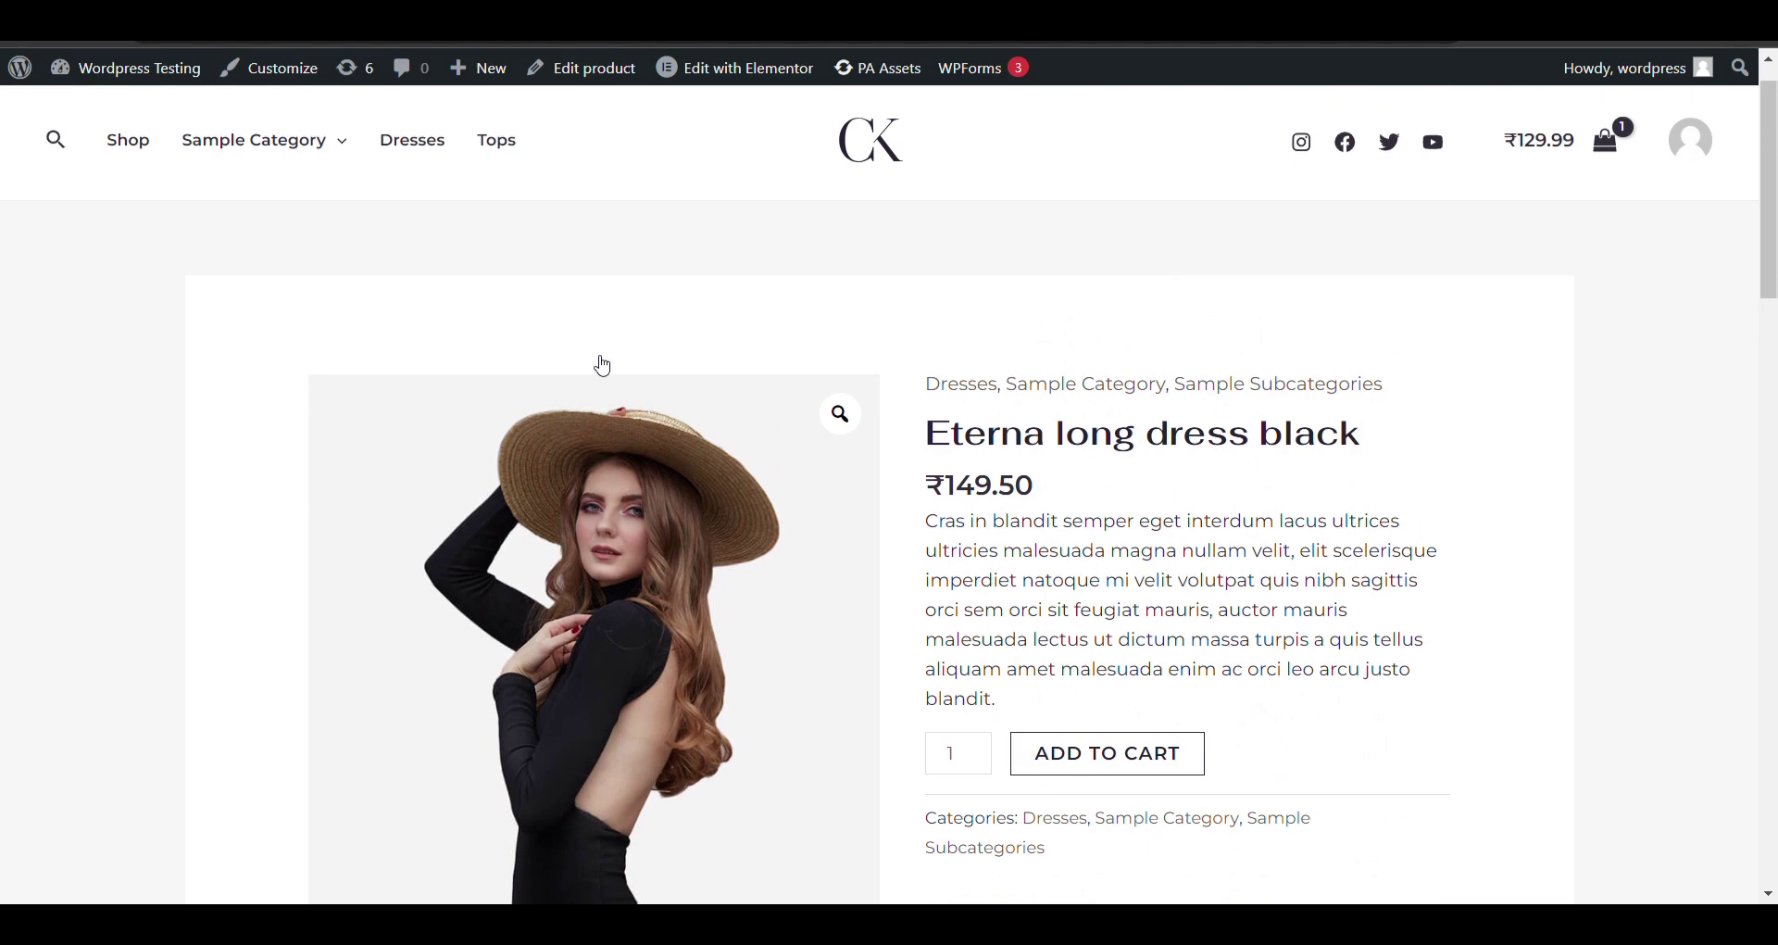
scroll(603, 366, "up", 1)
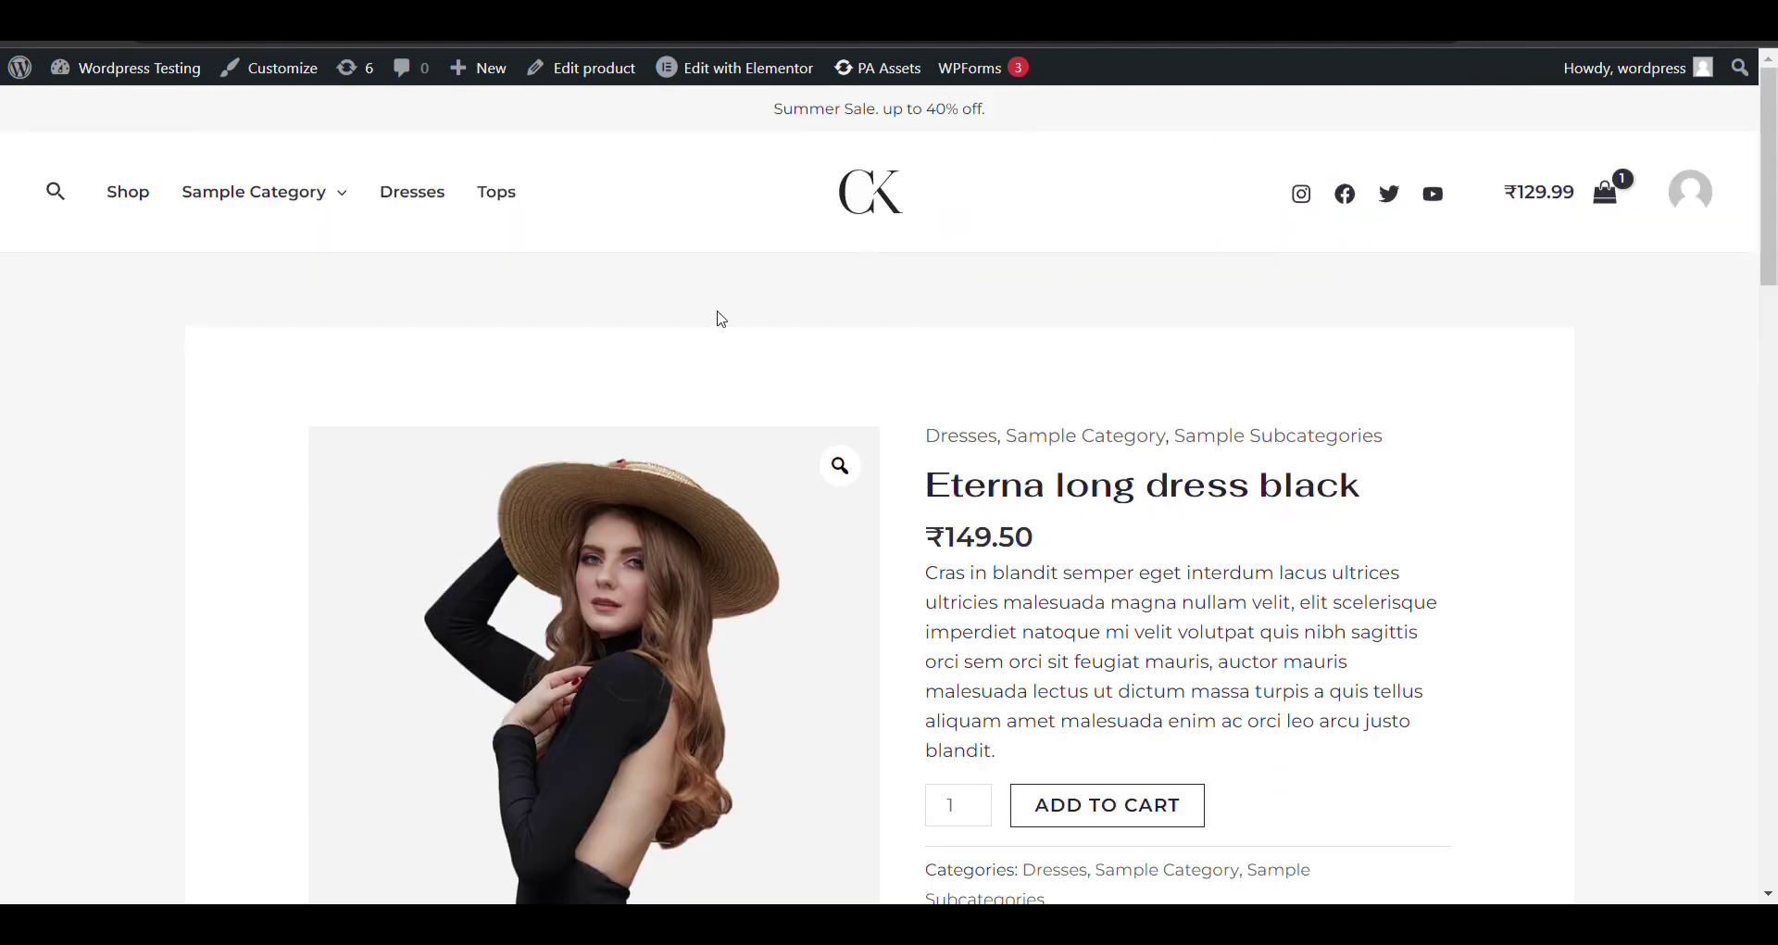